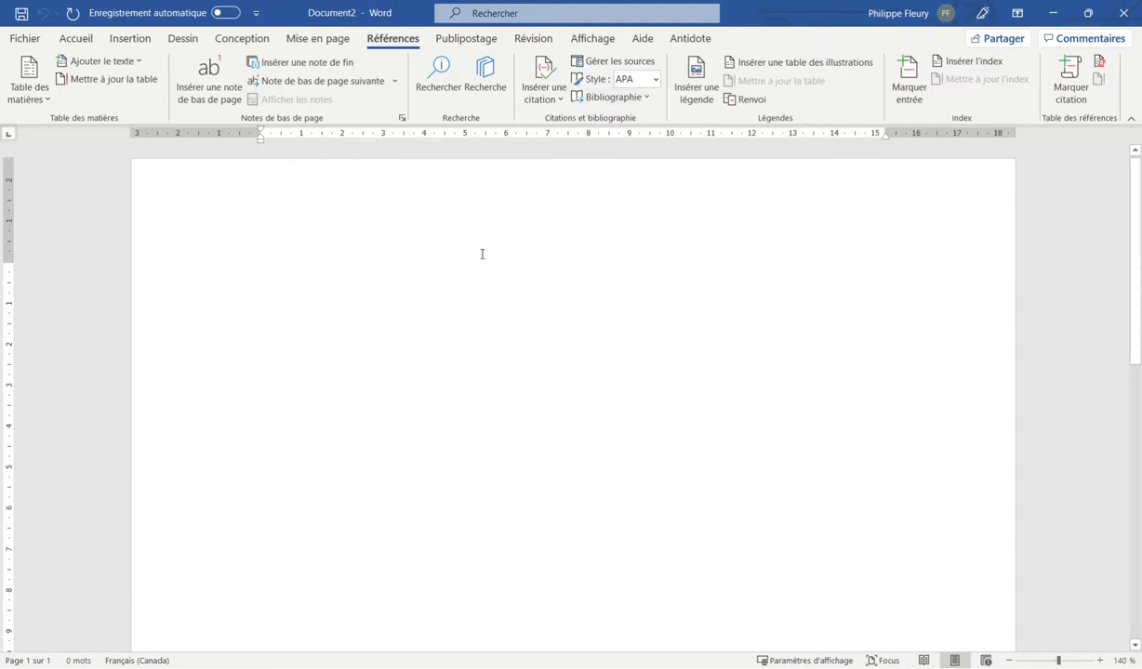
# Show the formatting marks and fill the blank document with sample text generated by =rand(100).
pyautogui.hotkey('ctrl', 'shift', '8')
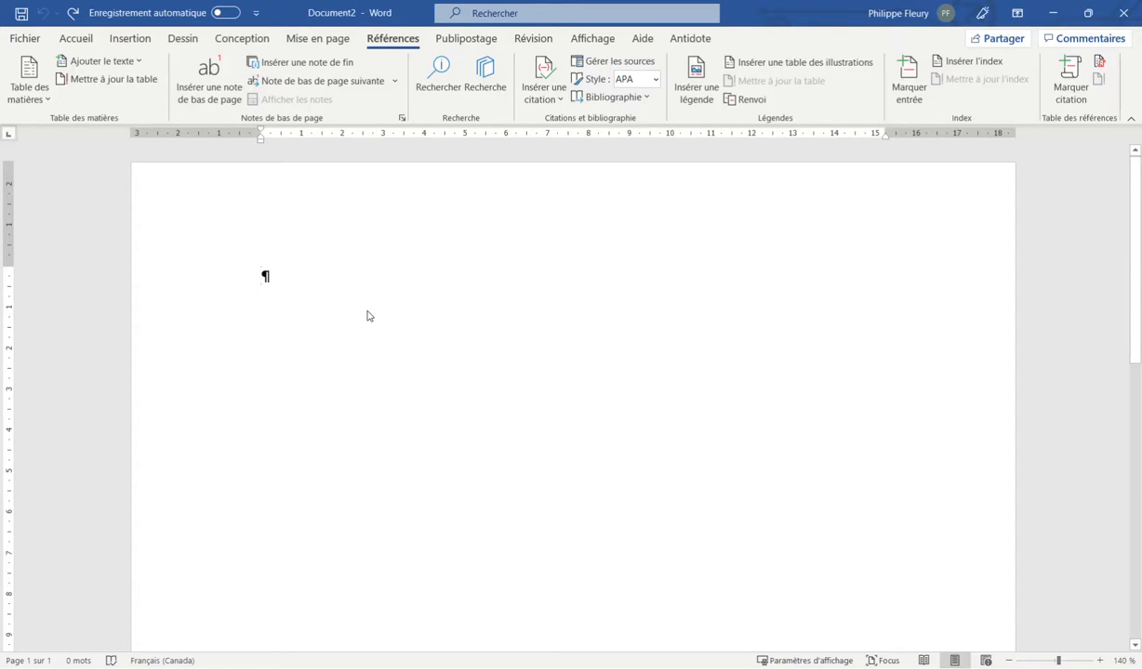
pyautogui.write('=ran')
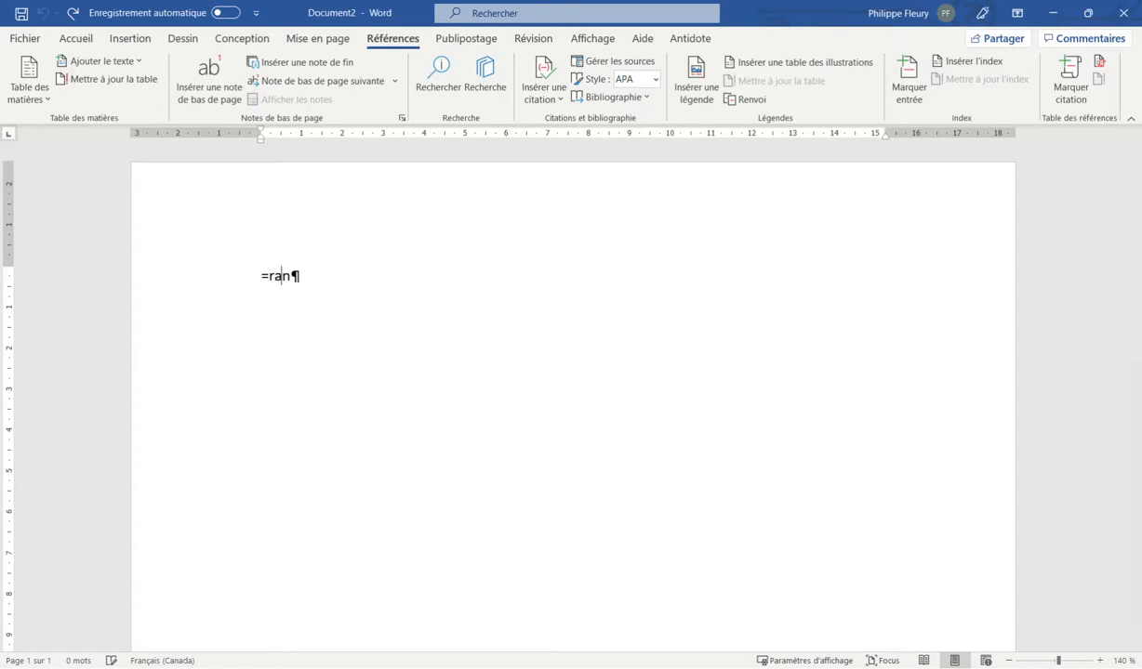
pyautogui.write('d(100)')
pyautogui.press('Return')
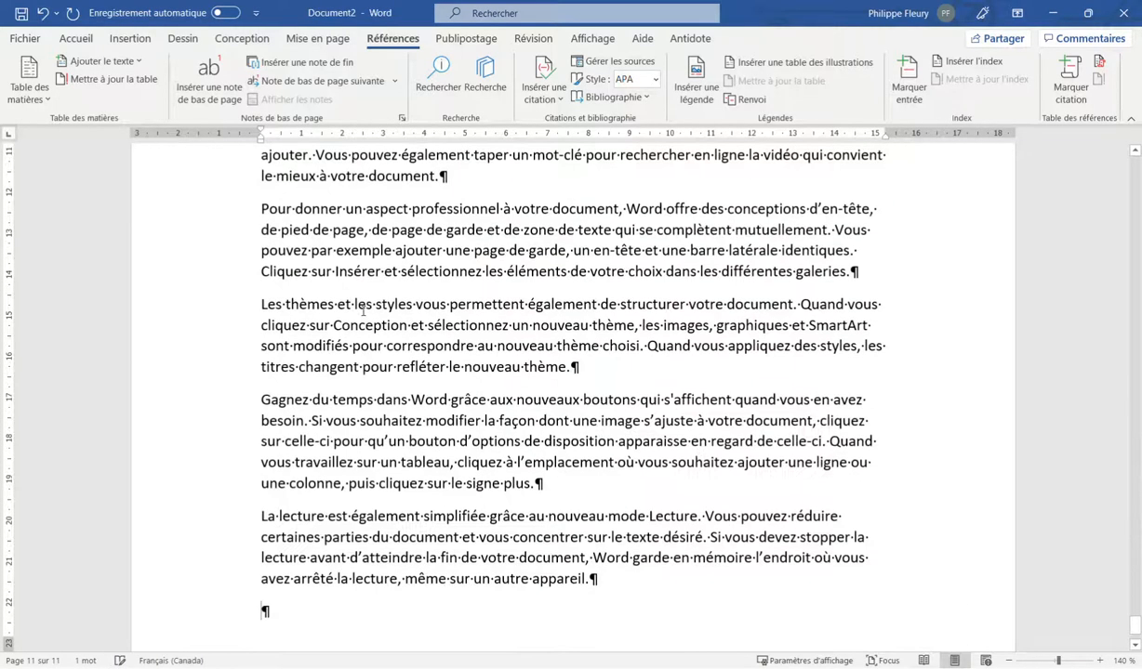
# Insert an empty paragraph at the very beginning of the document, above the first sample paragraph.
pyautogui.scroll(15, 362, 310)
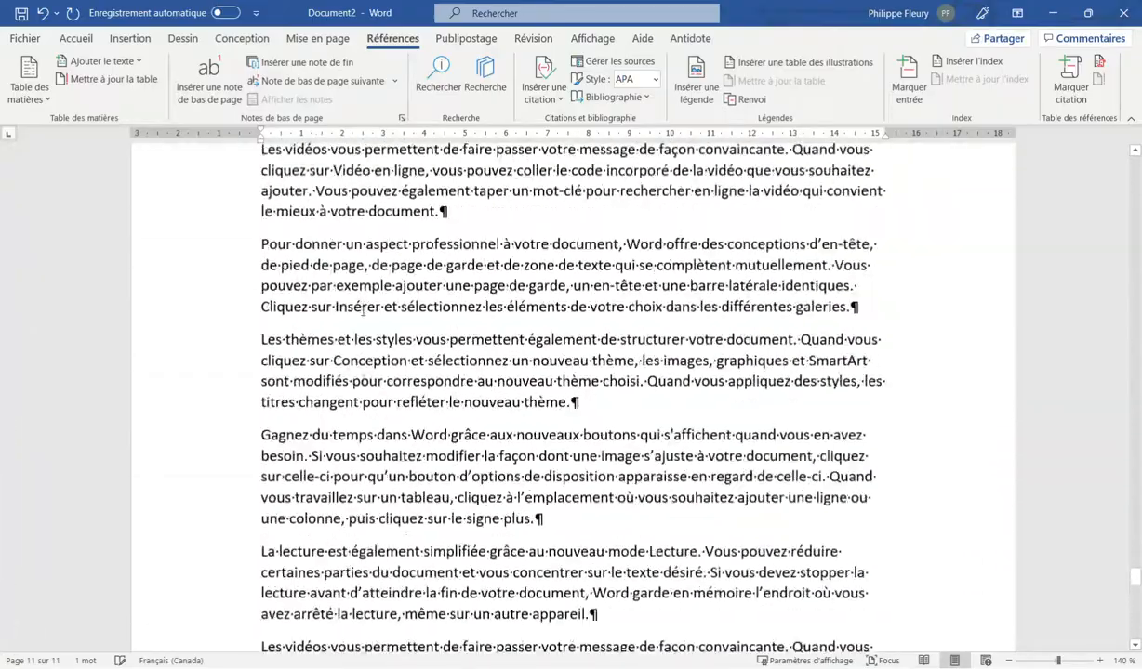
pyautogui.scroll(20, 363, 311)
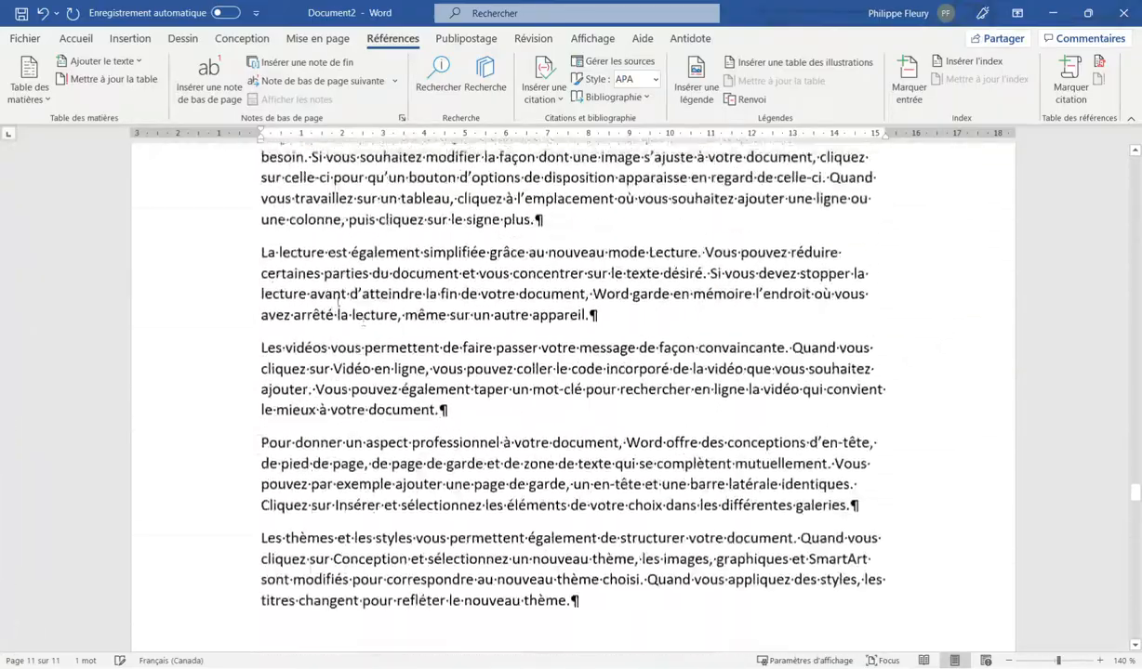
pyautogui.scroll(7, 308, 289)
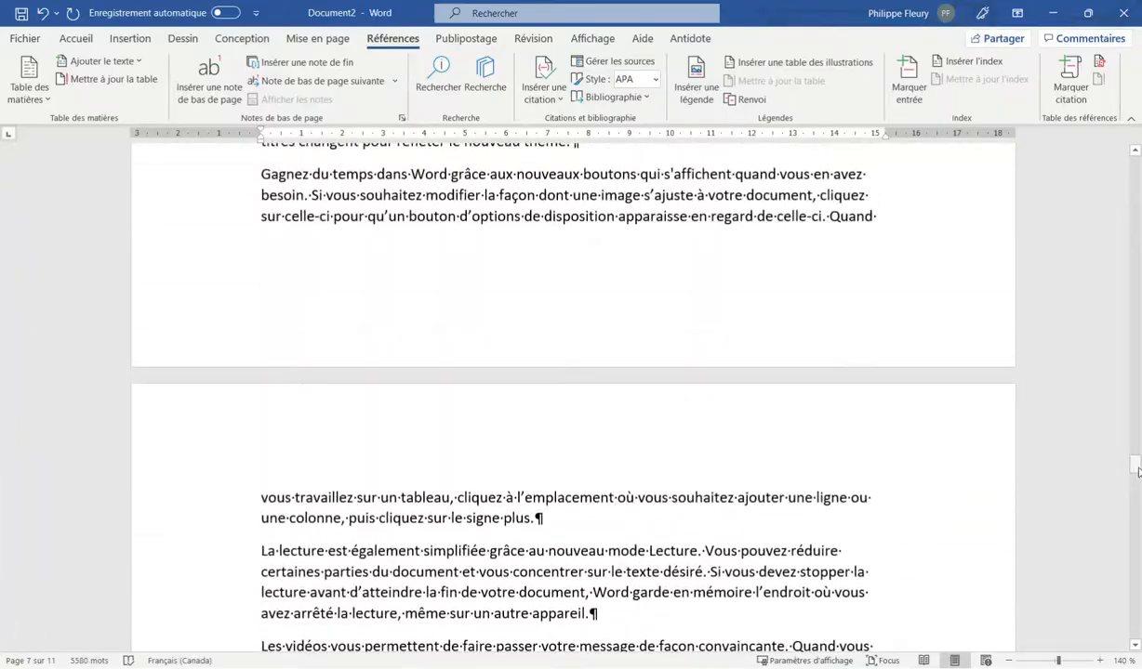
pyautogui.moveTo(1135, 464); pyautogui.dragTo(1135, 156)
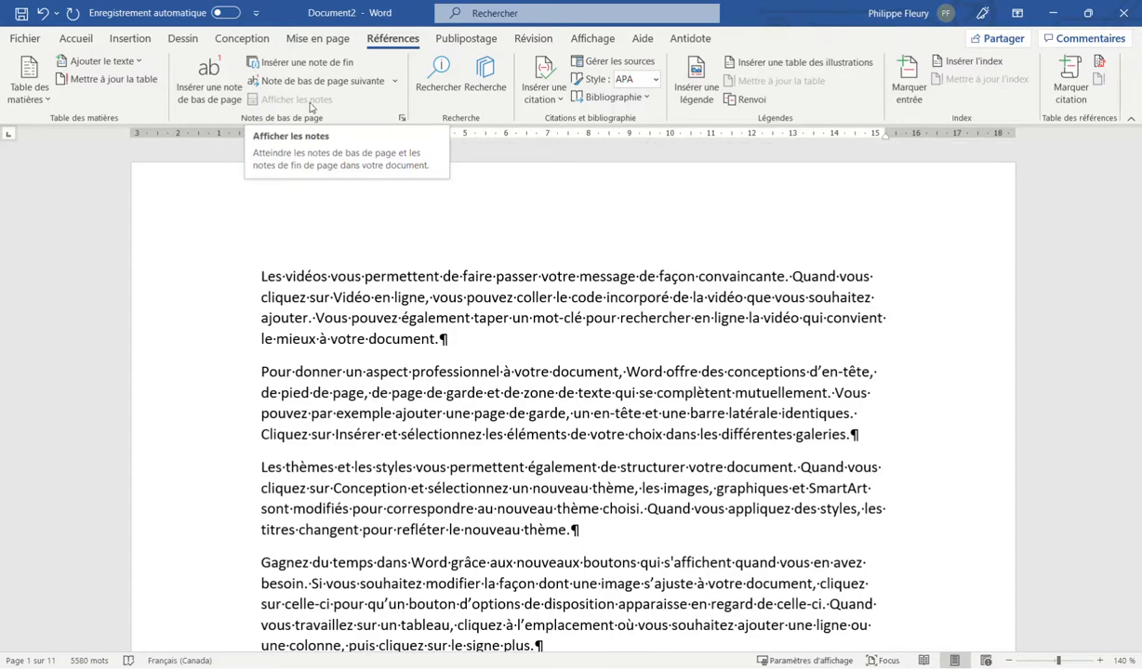
pyautogui.press('Return')
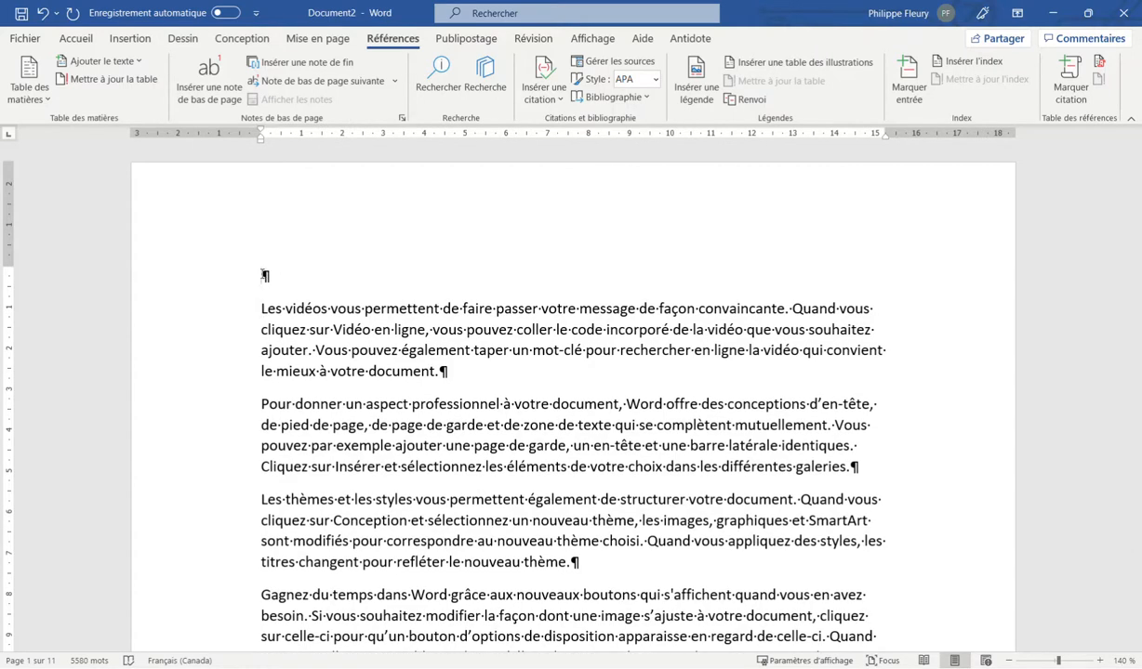
# Enter a manual contents line "Introduction" with page number 5 after three tabs, and start a new line.
pyautogui.write('Introduction')
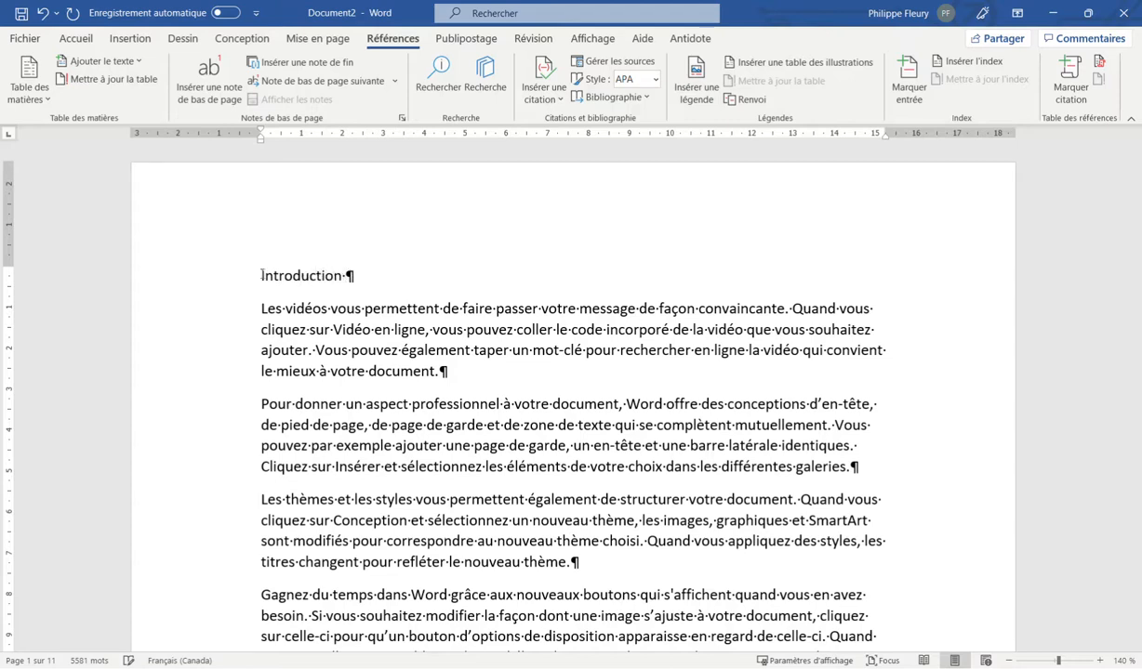
pyautogui.press('Tab')
pyautogui.press('Tab')
pyautogui.press('Tab')
pyautogui.write('5')
pyautogui.press('BackSpace')
pyautogui.write('5')
pyautogui.press('Return')
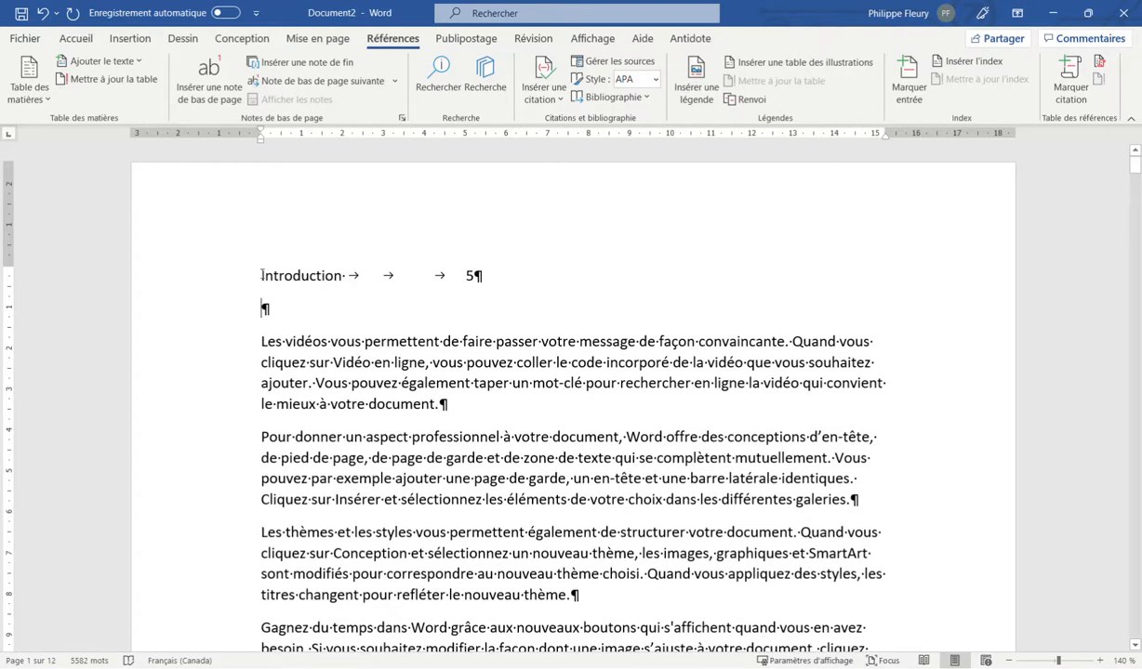
# Enter a second manual contents line "Analyse" with page number 8 after three tabs, and start a new line.
pyautogui.write('Analyse')
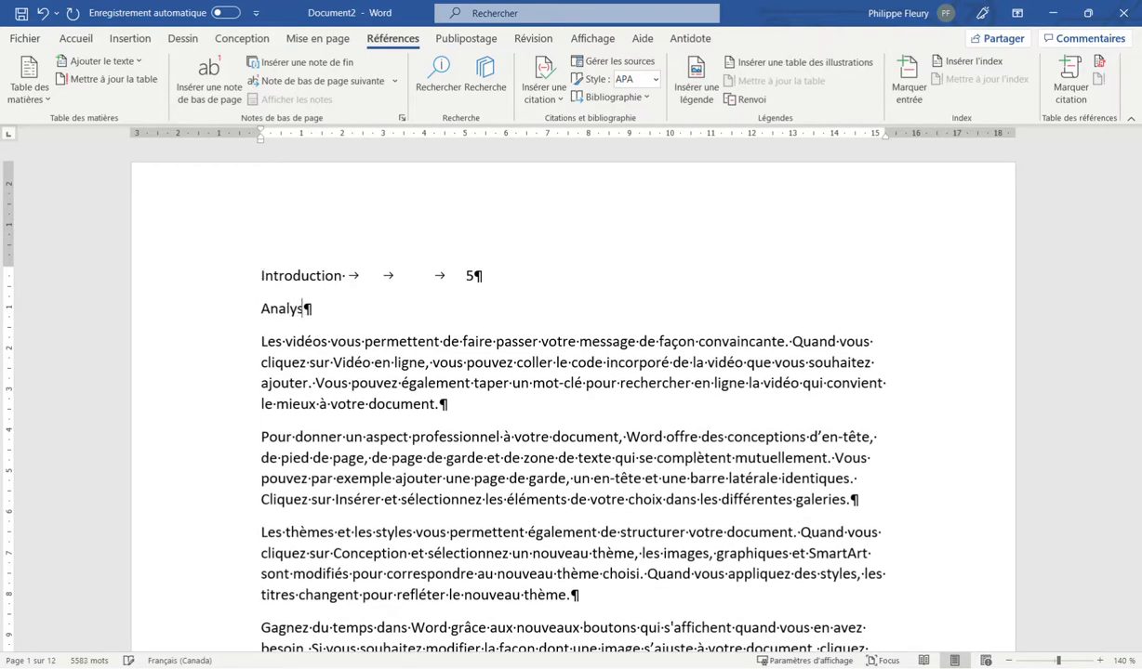
pyautogui.press('Tab')
pyautogui.press('Tab')
pyautogui.press('Tab')
pyautogui.write('8')
pyautogui.press('Return')
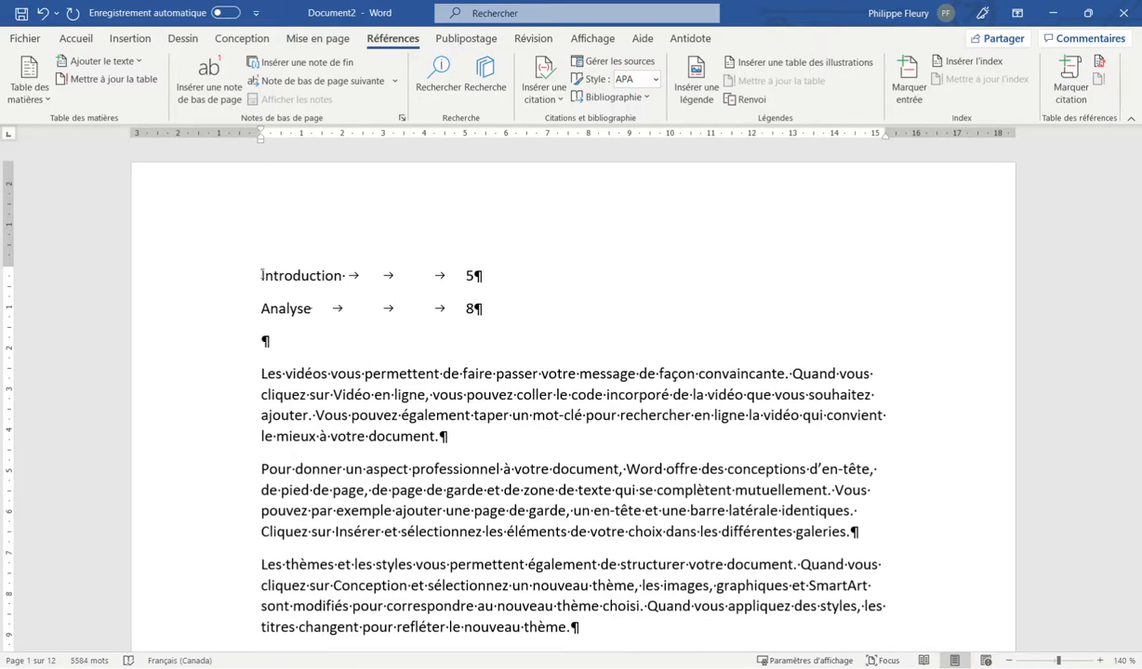
# Enter a third manual contents line "Conclusion" with page number 10 after three tabs.
pyautogui.write('Conclusion')
pyautogui.press('Tab')
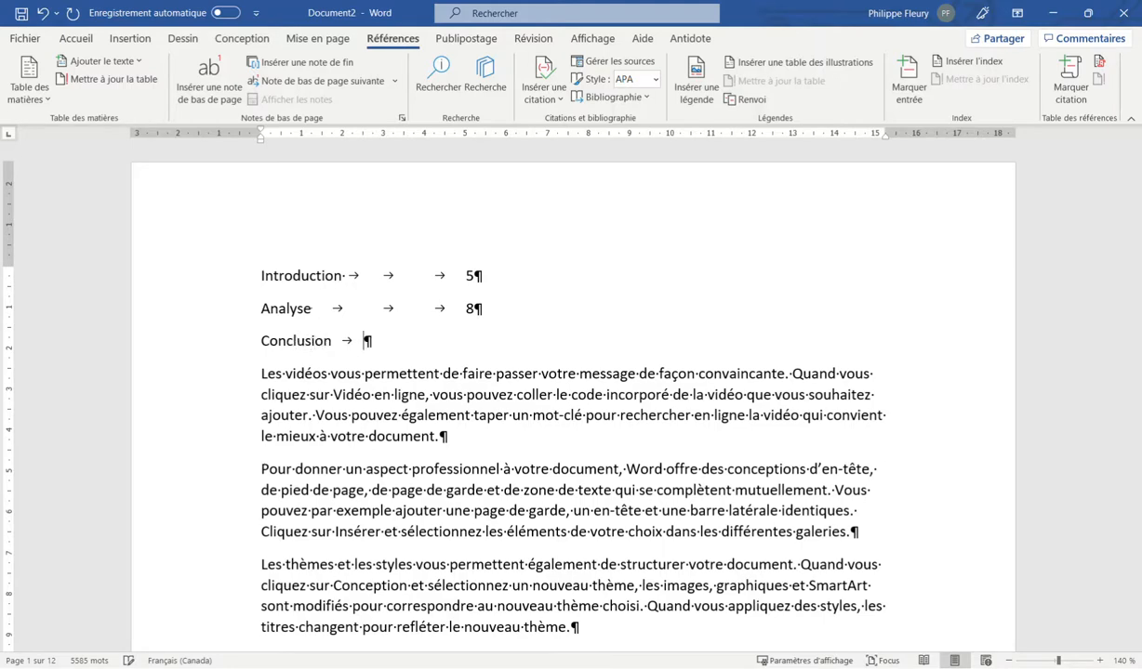
pyautogui.press('Tab')
pyautogui.press('Tab')
pyautogui.write('10')
pyautogui.scroll(-5, 824, 486)
pyautogui.scroll(5, 372, 331)
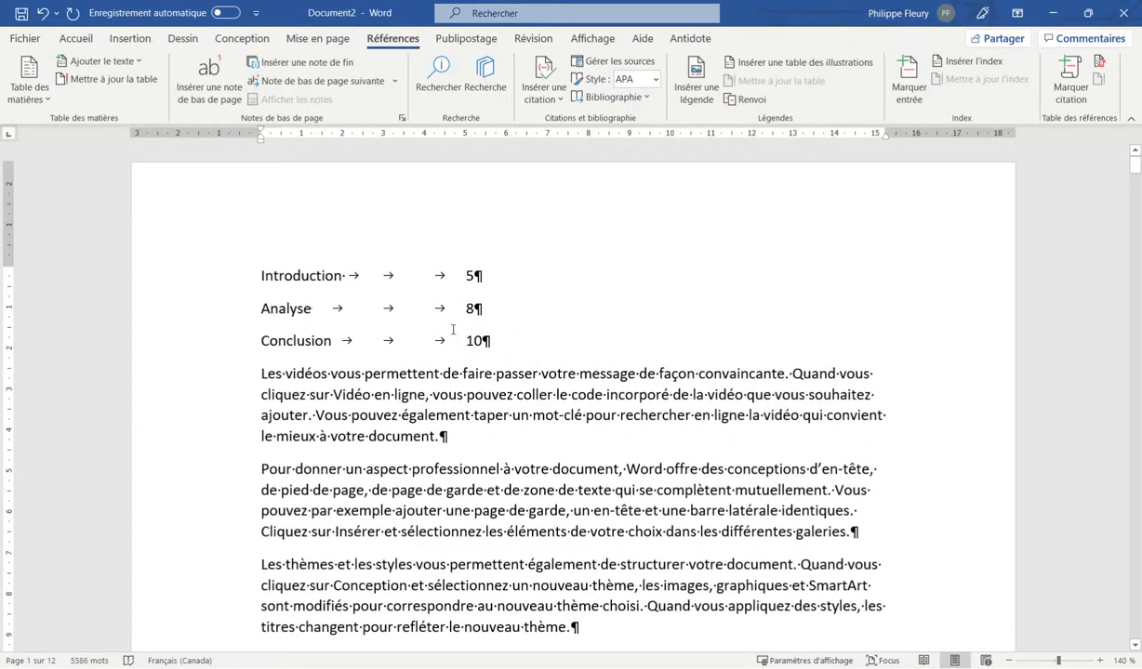
pyautogui.doubleClick(469, 275)
pyautogui.doubleClick(470, 308)
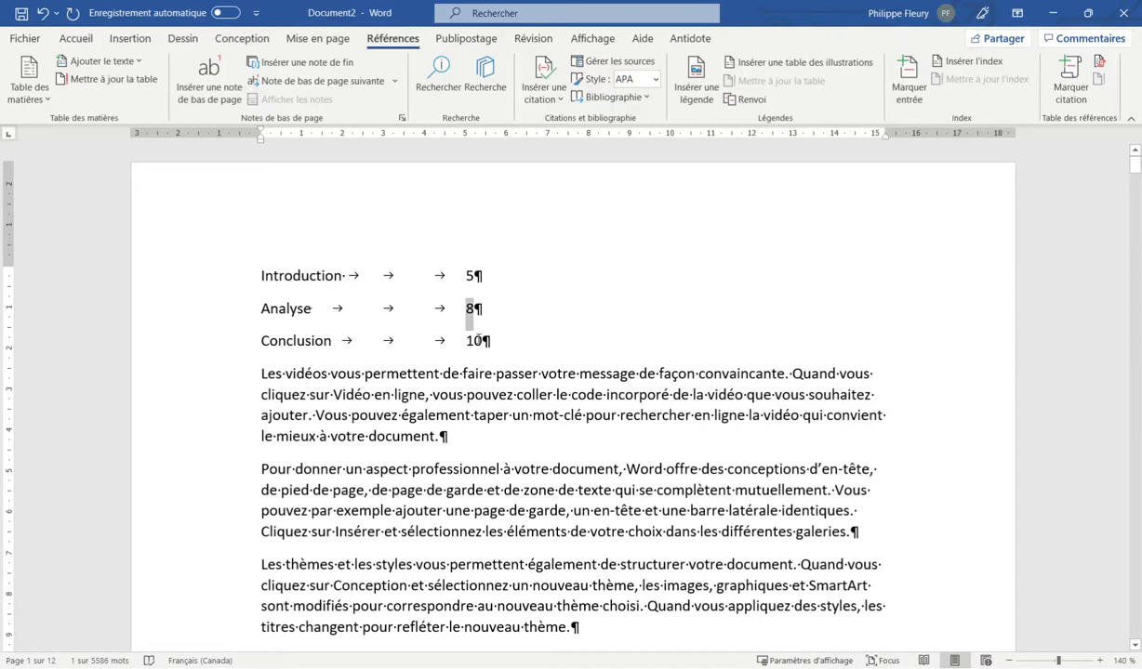
pyautogui.click(130, 38)
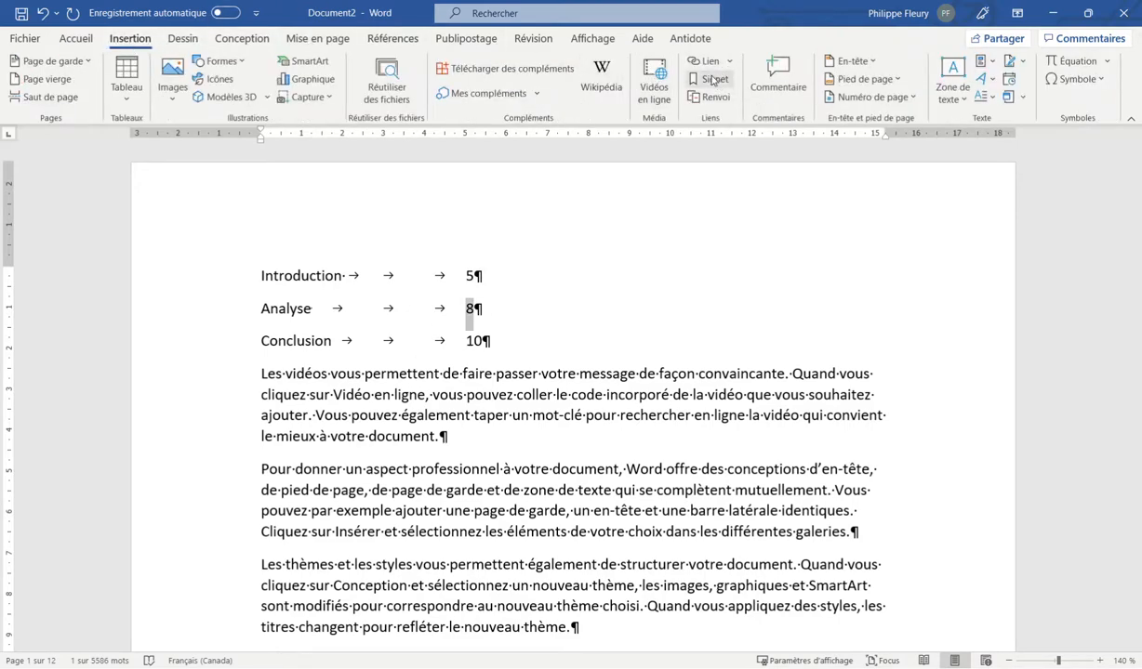
pyautogui.click(397, 301)
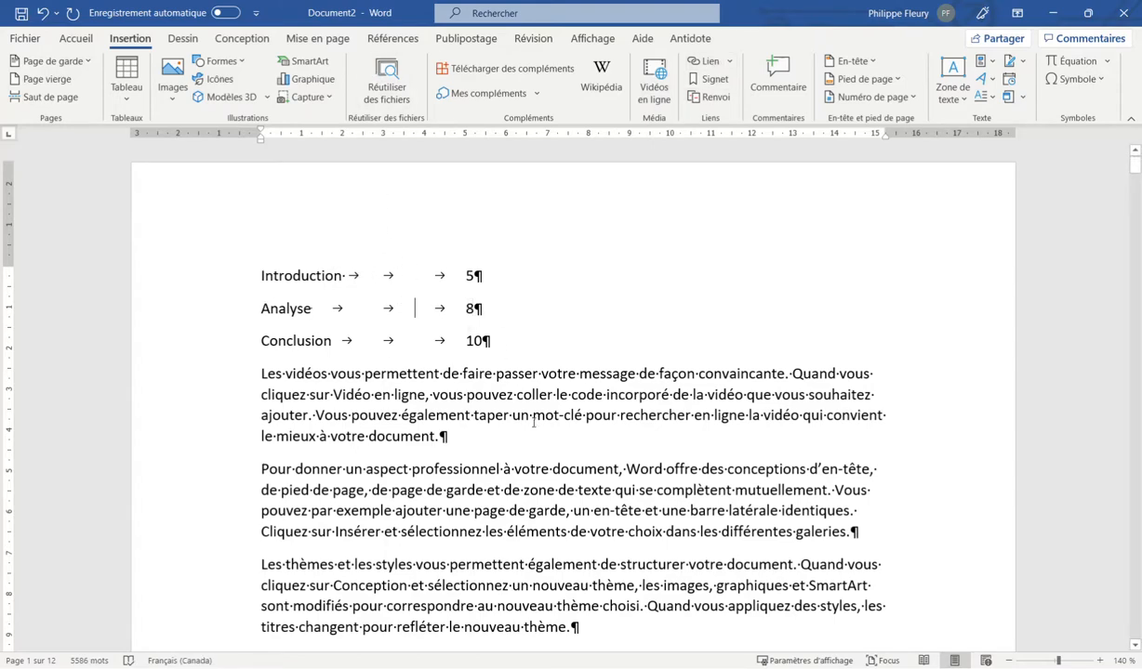
pyautogui.scroll(-1, 568, 428)
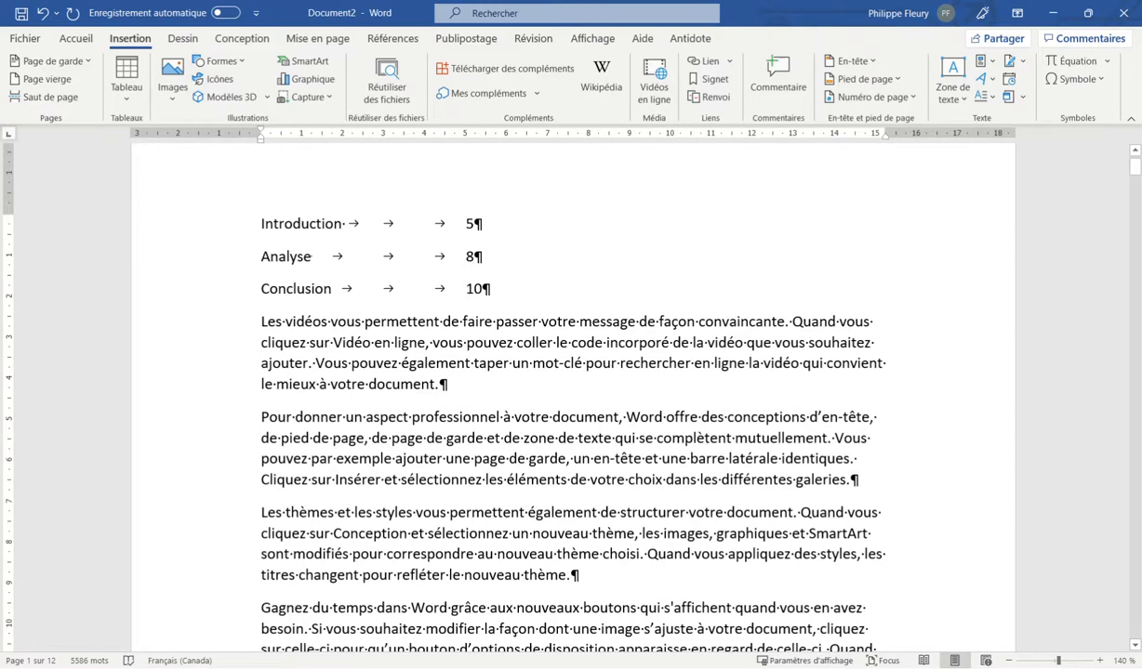
pyautogui.doubleClick(473, 289)
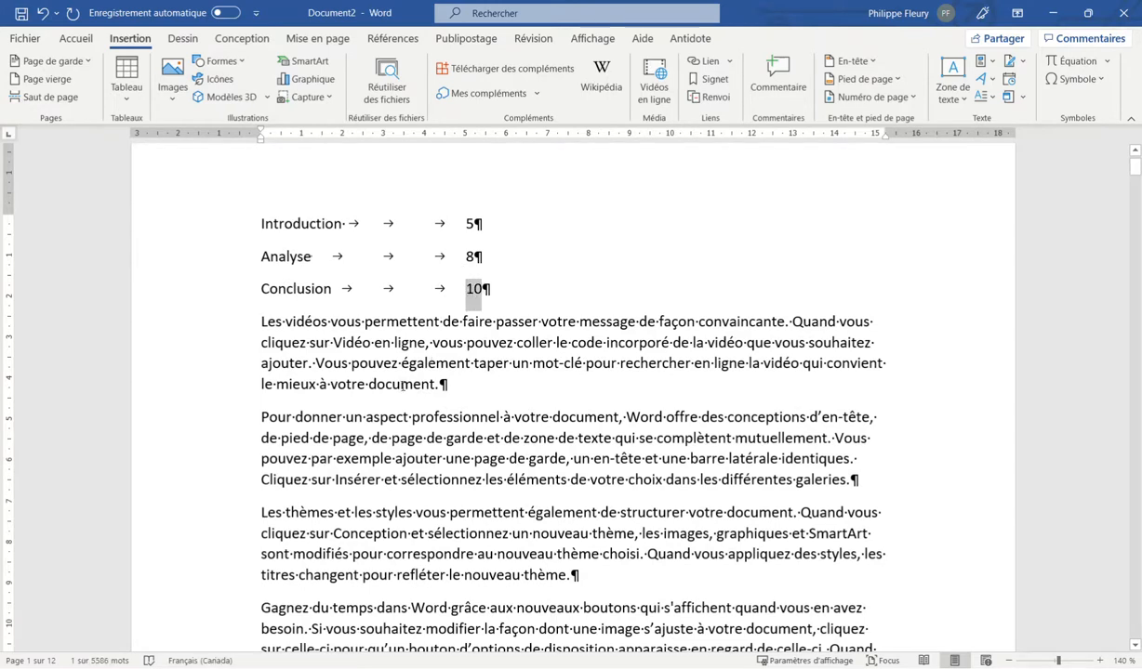
# Delete the three manually entered contents lines for Introduction, Analyse and Conclusion.
pyautogui.moveTo(256, 259); pyautogui.dragTo(483, 260)
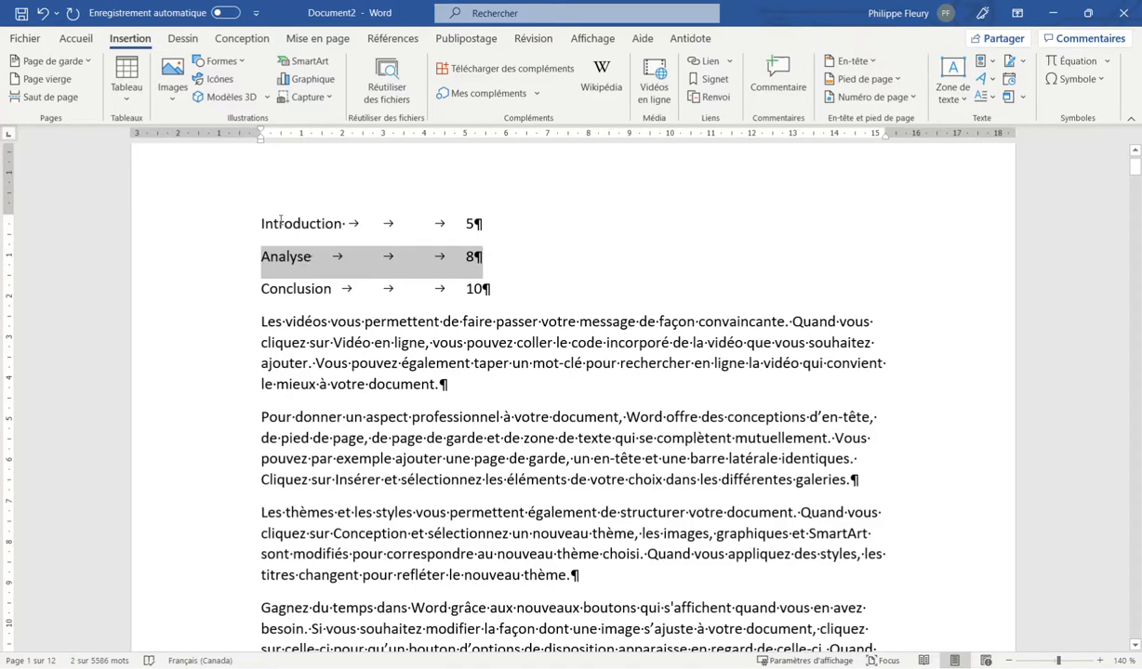
pyautogui.moveTo(260, 224); pyautogui.dragTo(480, 225)
pyautogui.moveTo(493, 289); pyautogui.dragTo(300, 243)
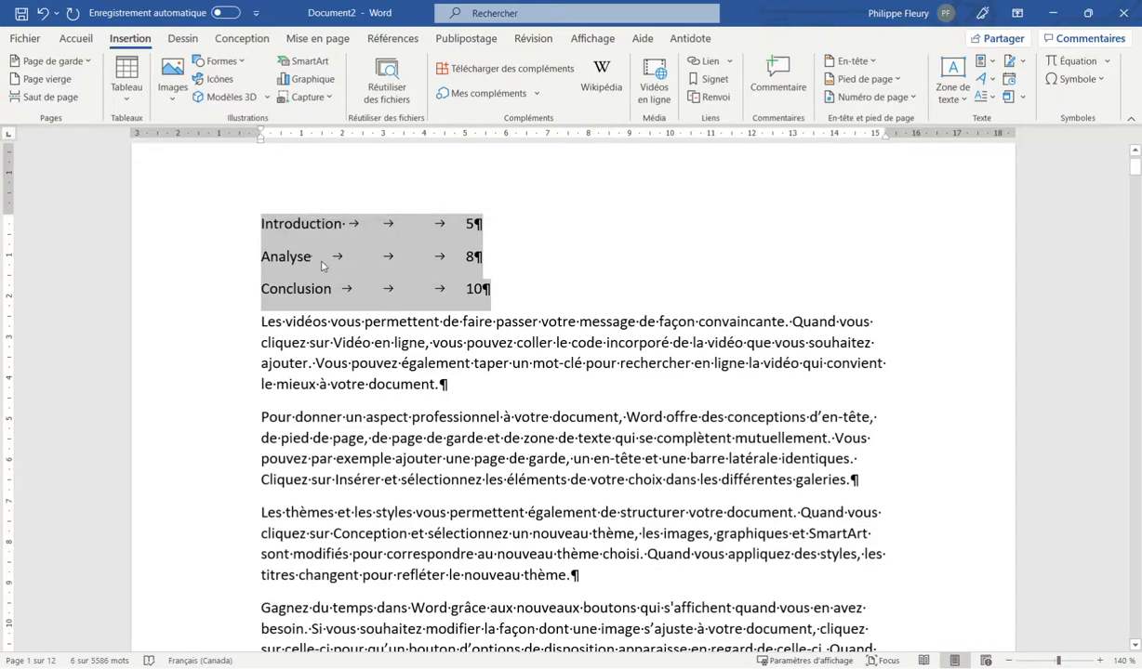
pyautogui.press('Delete')
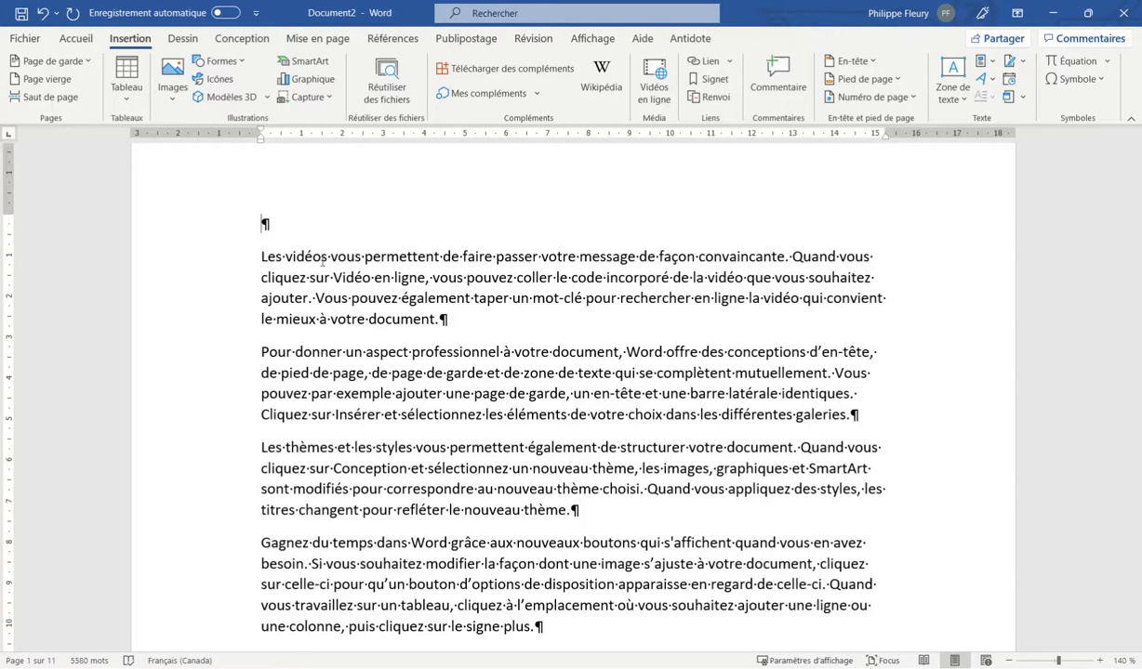
# Enter "Introduction" on the empty first line and "Analyse" on a new line after the second sample paragraph.
pyautogui.write('Introduction')
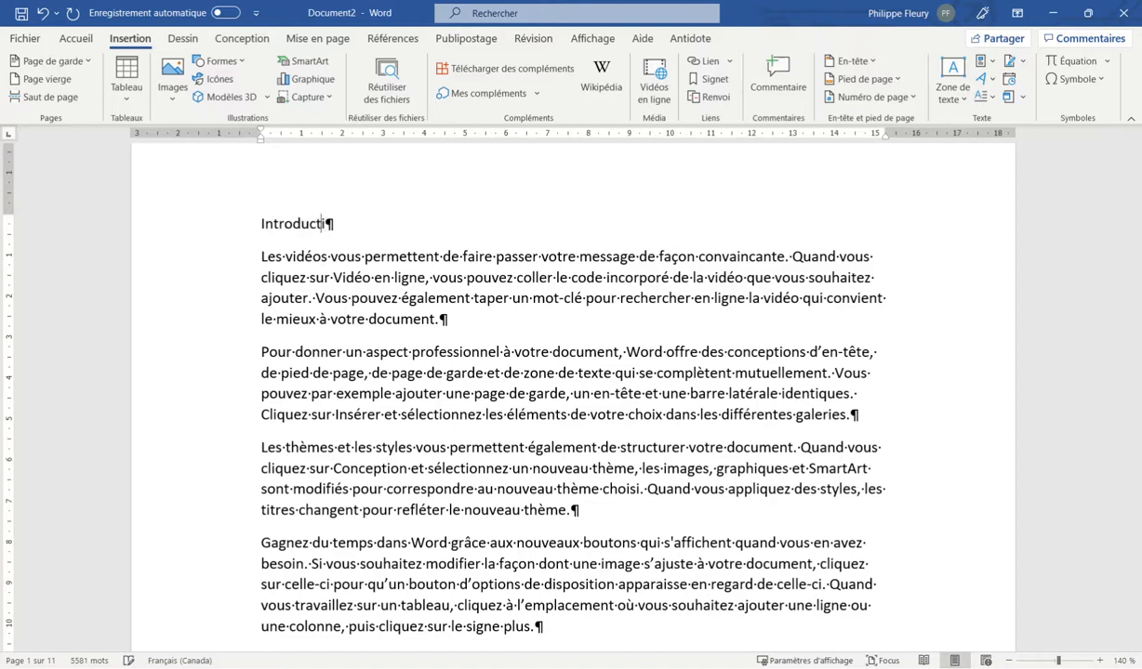
pyautogui.click(882, 409)
pyautogui.press('Return')
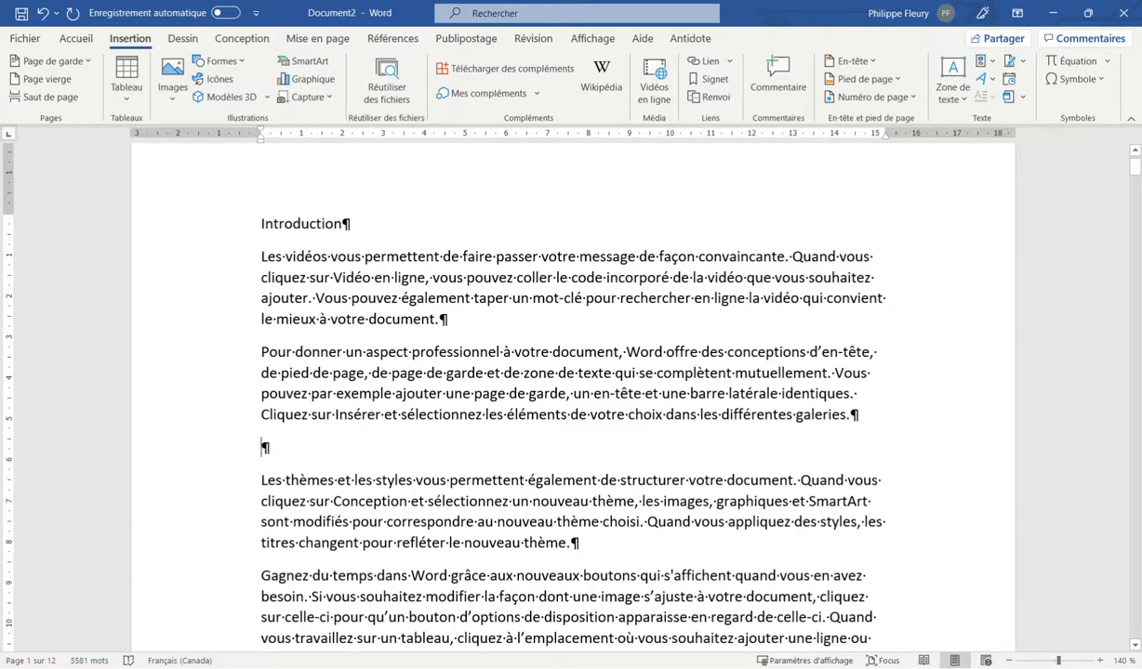
pyautogui.write('Analyse')
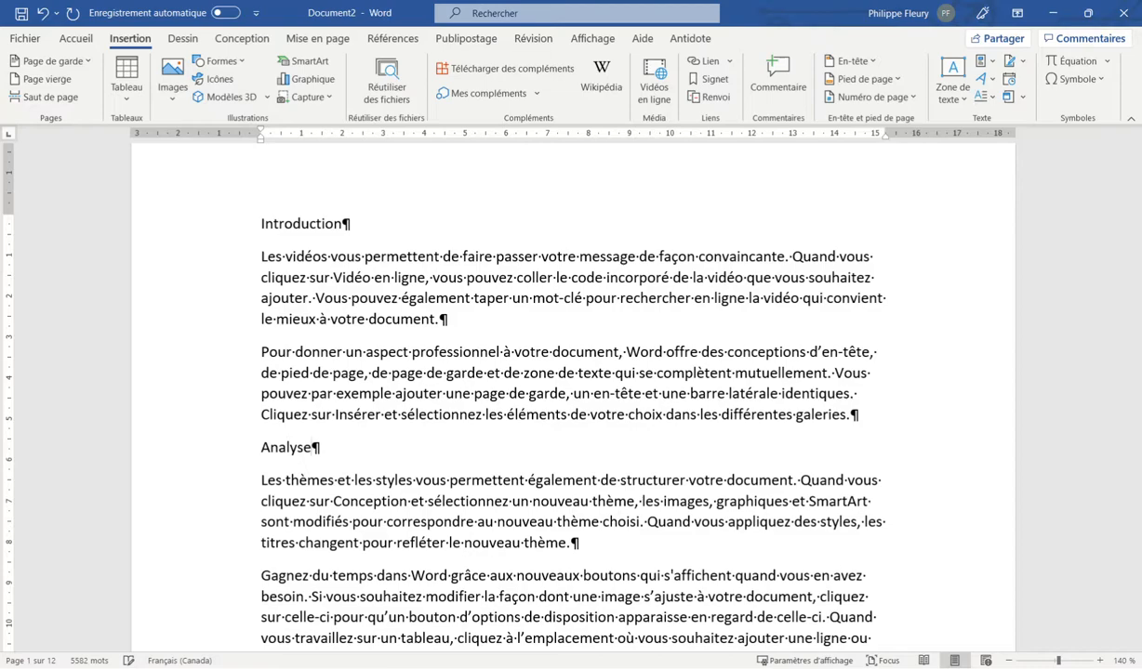
# Add a new line reading "Conclusion" on page 2, after the paragraph that begins "Les vidéos vous permettent".
pyautogui.scroll(-7, 393, 366)
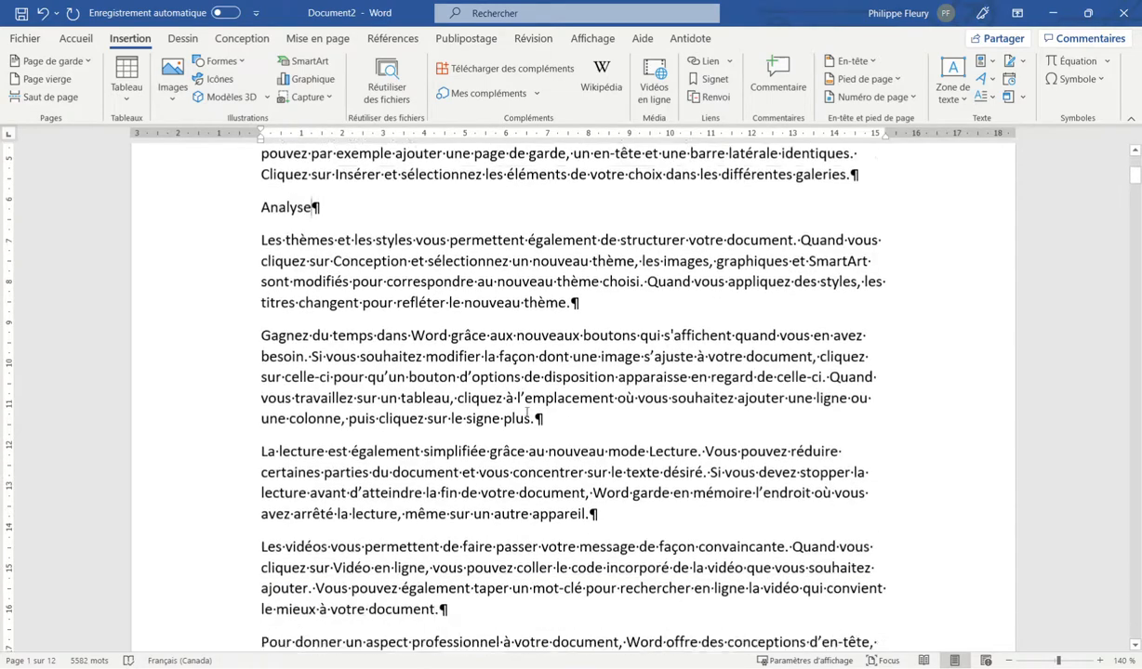
pyautogui.click(459, 395)
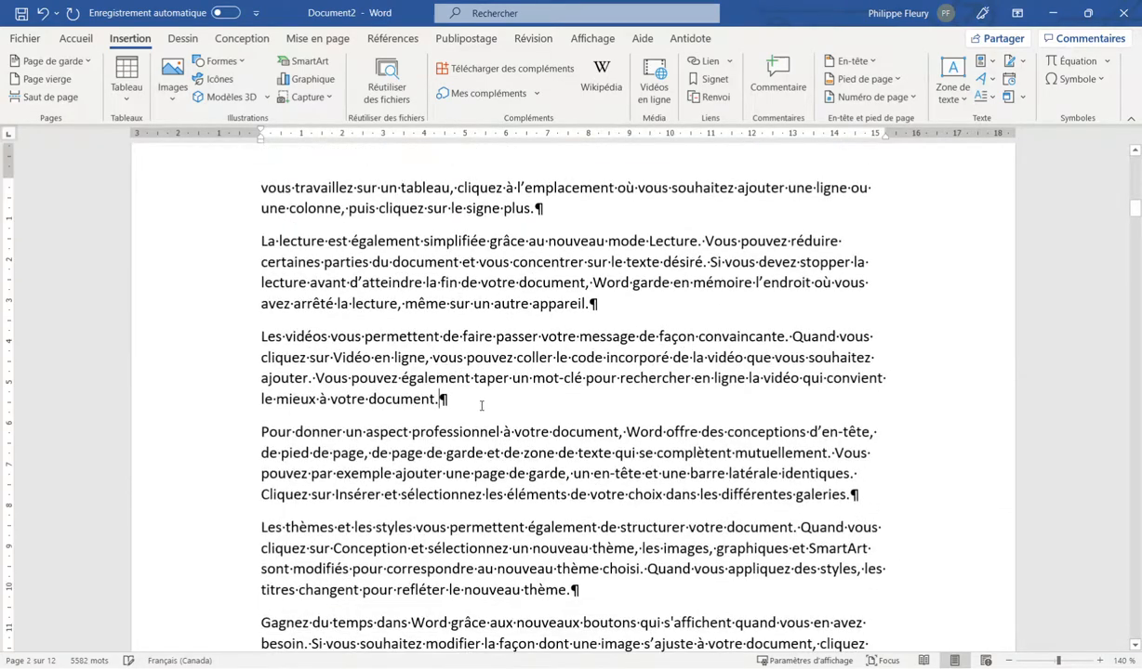
pyautogui.press('Return')
pyautogui.write('Cons')
pyautogui.press('BackSpace')
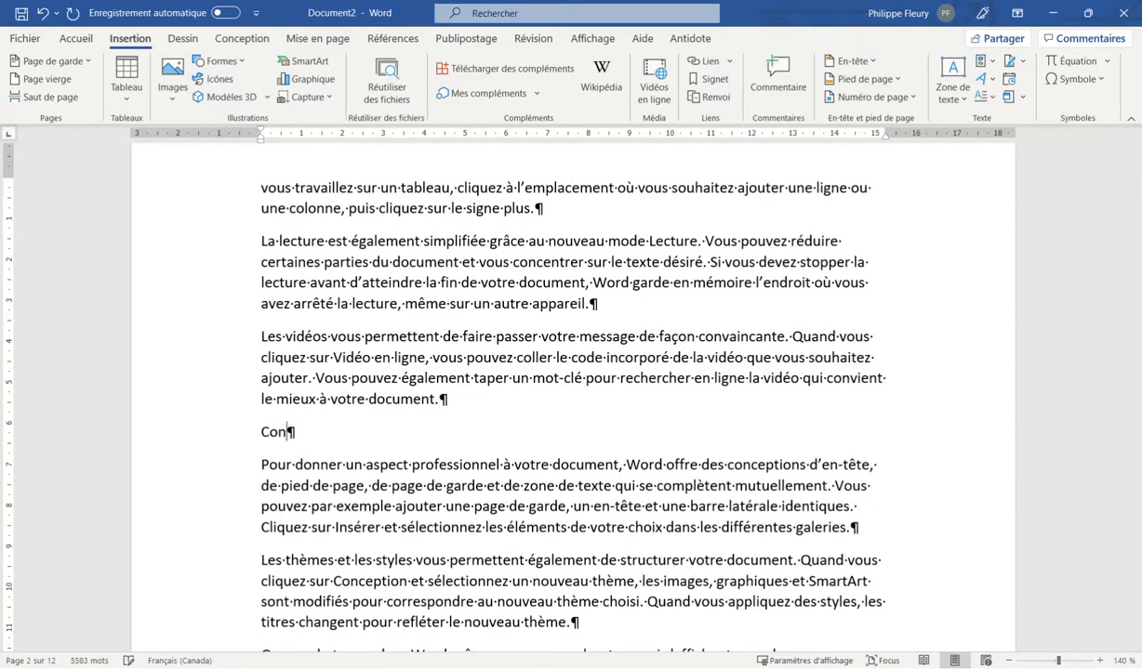
pyautogui.write('clusion')
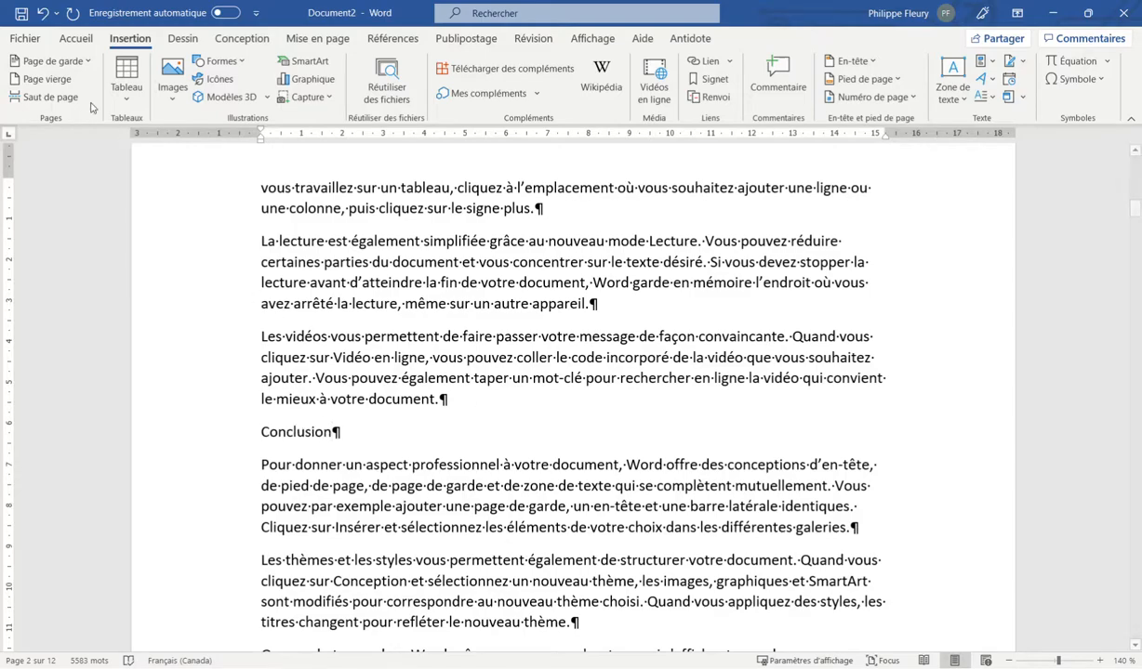
# Apply the Titre 1 style to the Conclusion, Analyse and Introduction lines.
pyautogui.click(75, 38)
pyautogui.click(636, 79)
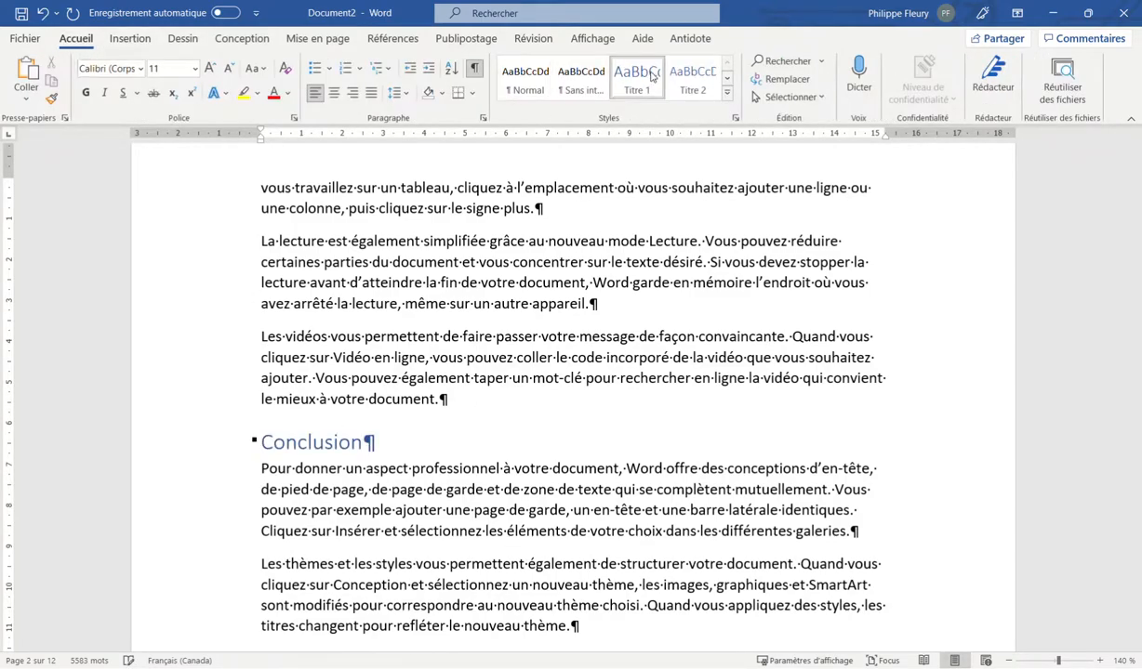
pyautogui.scroll(15, 383, 400)
pyautogui.scroll(3, 378, 395)
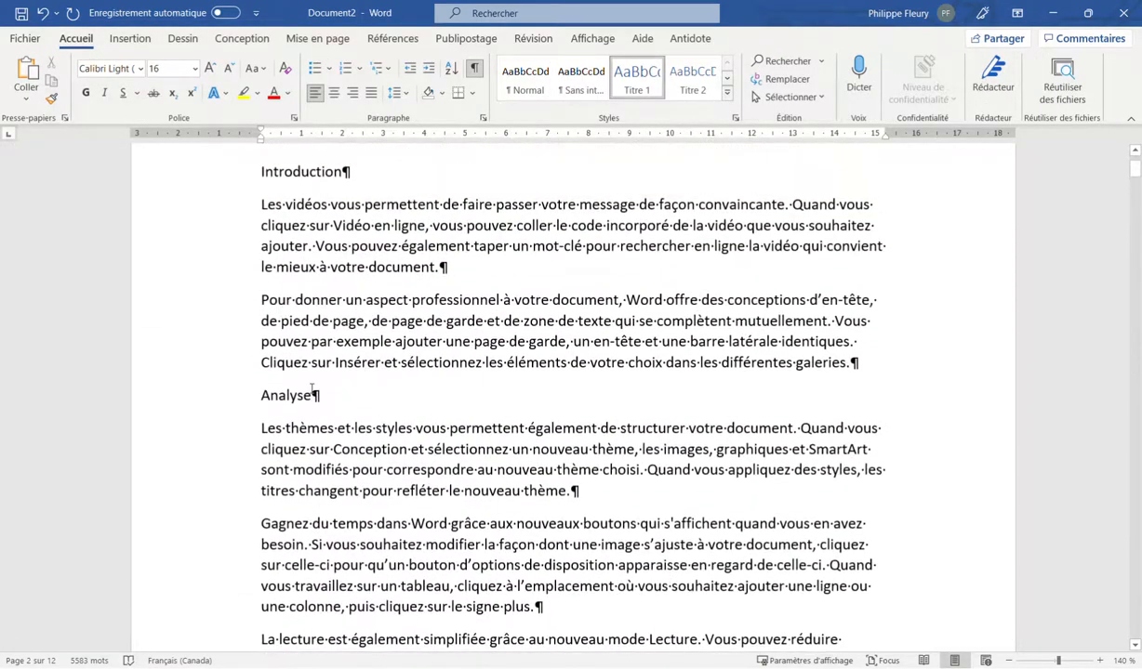
pyautogui.click(299, 394)
pyautogui.click(637, 79)
pyautogui.click(299, 171)
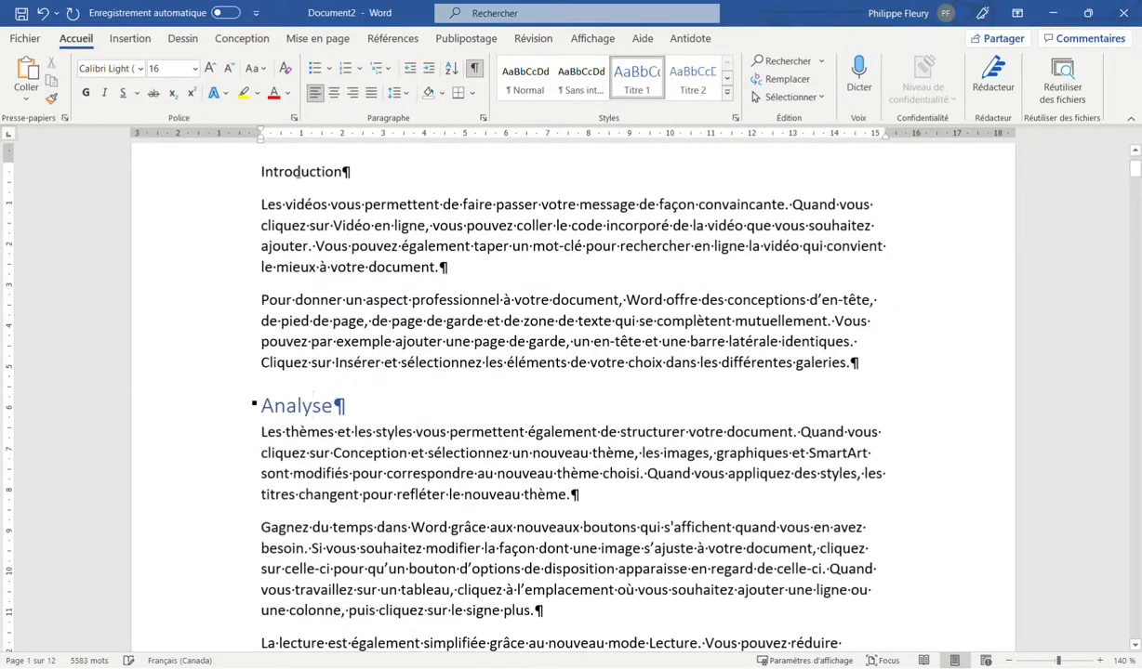
pyautogui.click(636, 79)
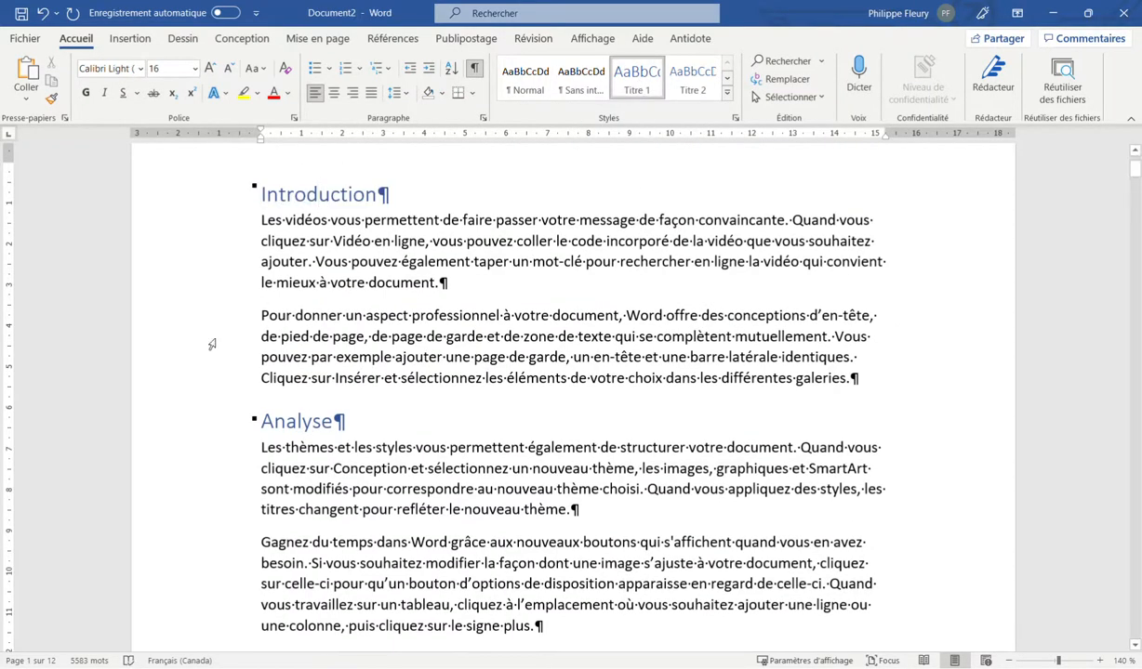
# Add the line "Analyse des risques" directly below the Analyse heading and apply the Titre 2 style to it.
pyautogui.click(287, 194)
pyautogui.press('Return')
pyautogui.write('A')
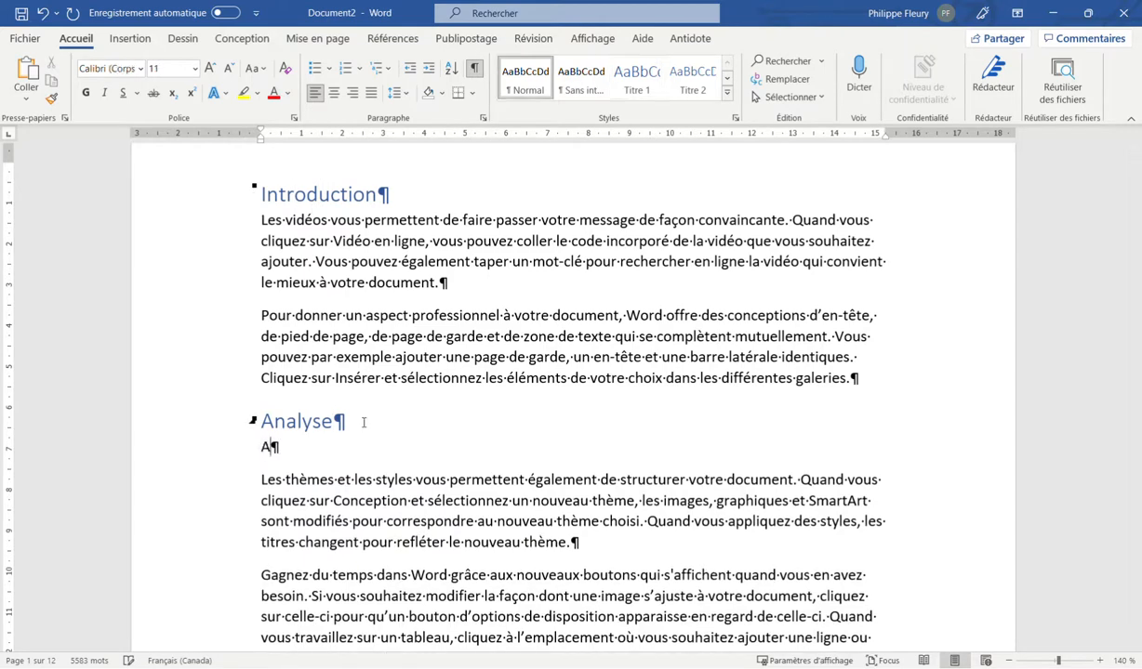
pyautogui.write('nalyse des')
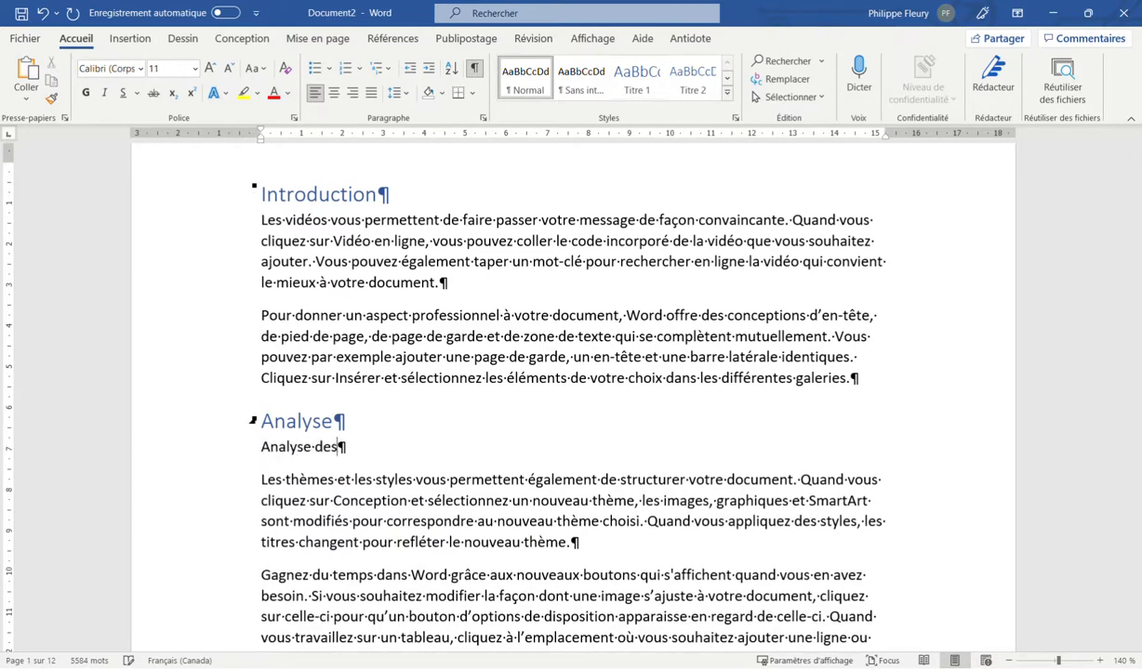
pyautogui.write(' risques')
pyautogui.click(690, 74)
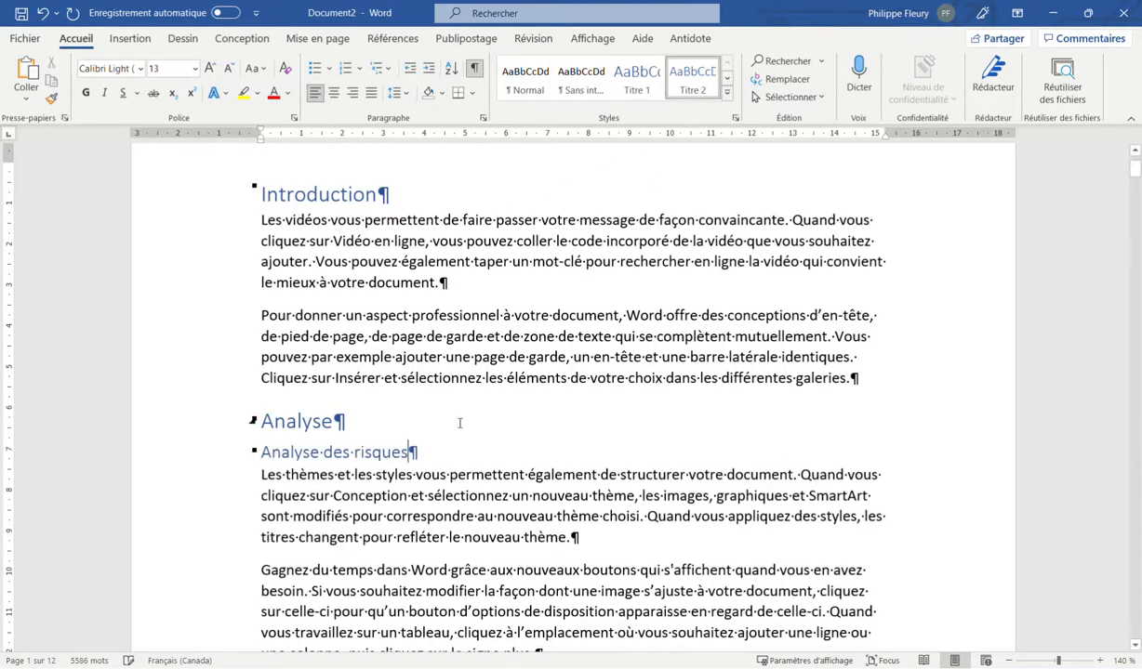
# Add the line "Analyse des coûts" on page 2 before the paragraph beginning "La lecture est également simplifiée" and give it the Titre 2 style.
pyautogui.scroll(-3, 357, 398)
pyautogui.scroll(-15, 357, 398)
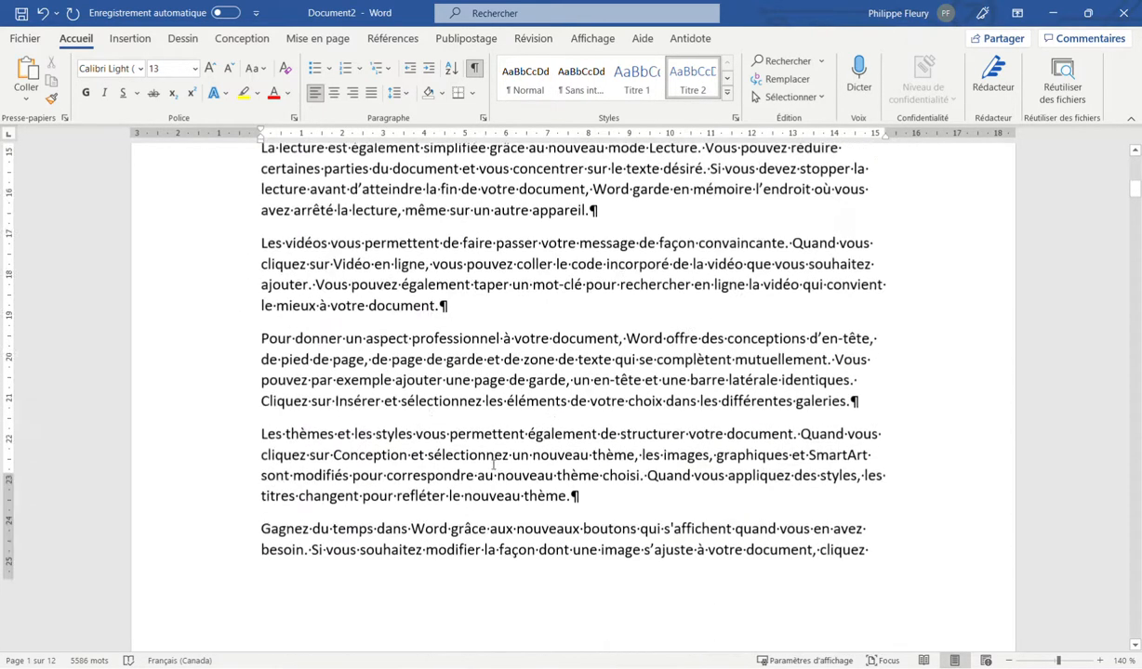
pyautogui.scroll(-5, 485, 438)
pyautogui.click(587, 179)
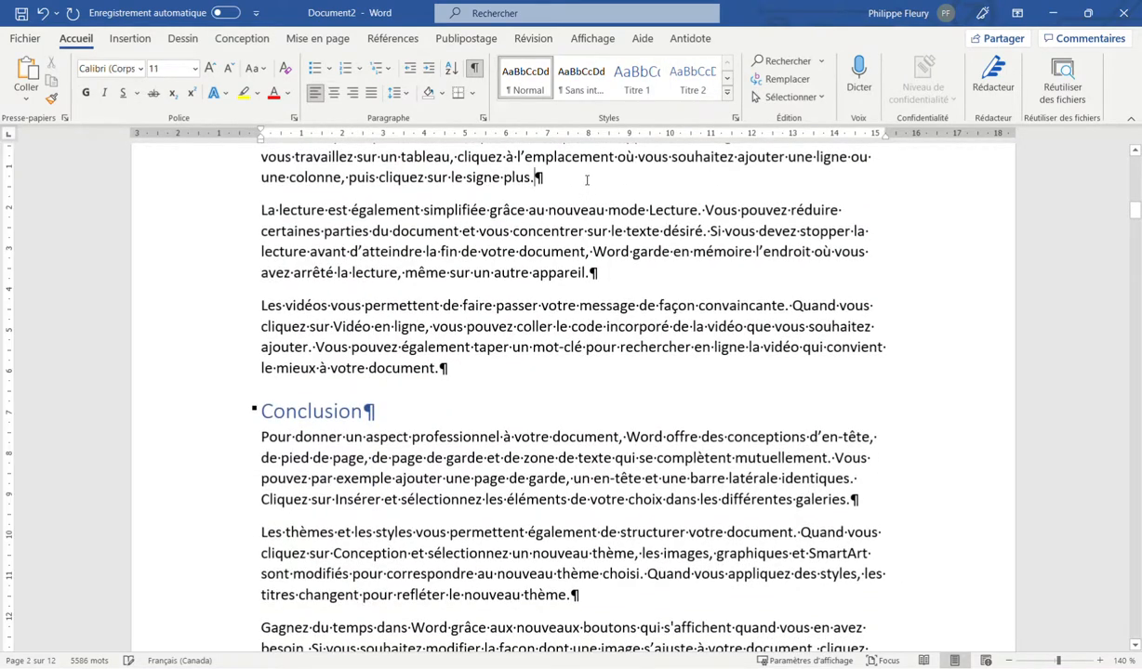
pyautogui.press('Return')
pyautogui.write('Analys')
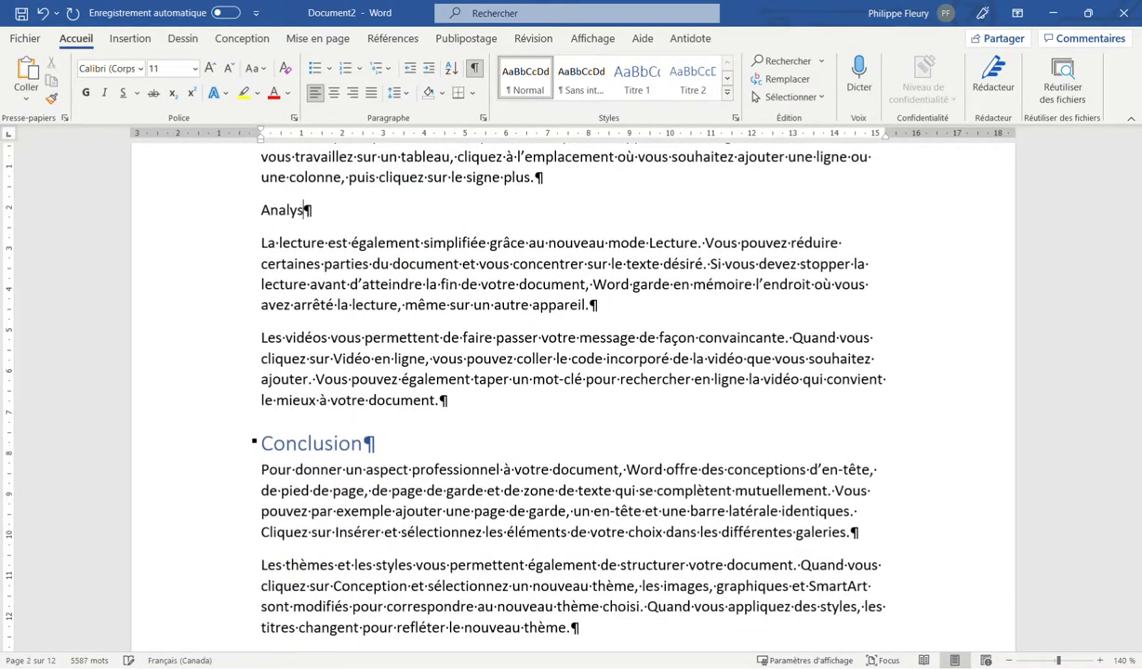
pyautogui.write('e des coûts')
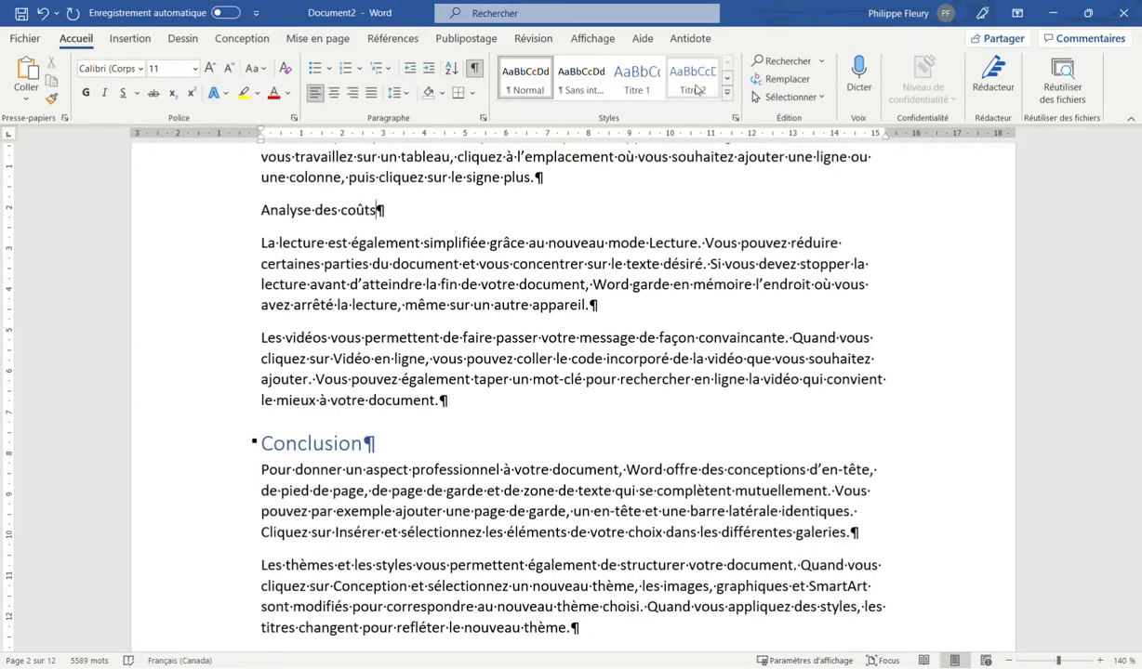
pyautogui.click(637, 79)
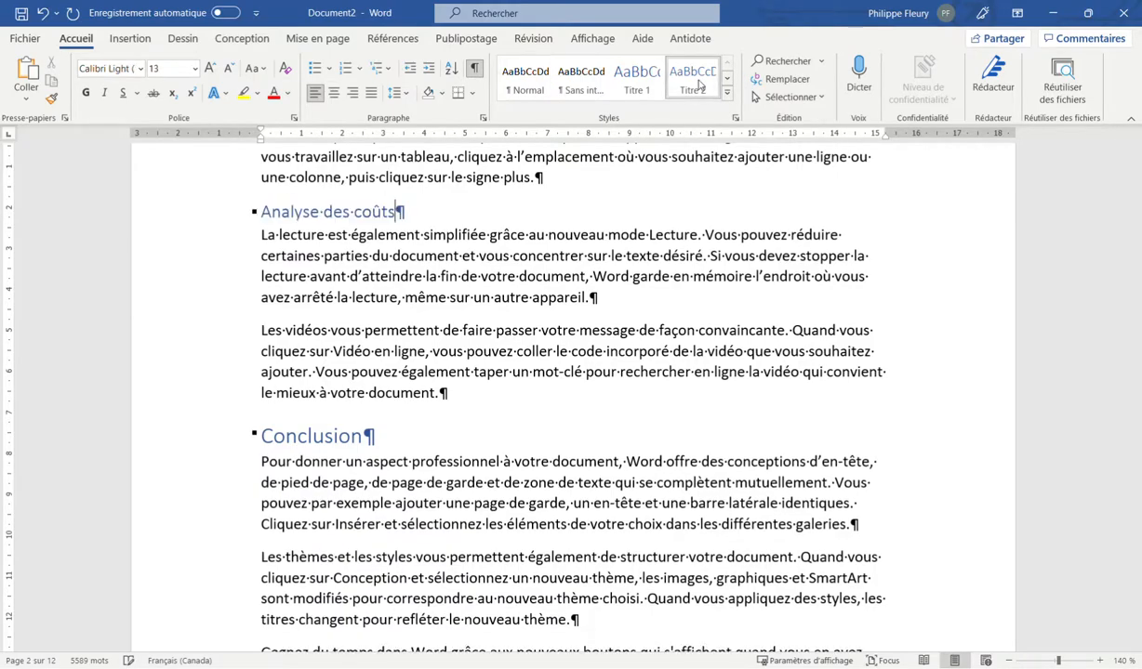
pyautogui.click(462, 256)
# Insert a Table automatique 1 table of contents at the start of the document, before the Introduction heading.
pyautogui.scroll(18, 432, 323)
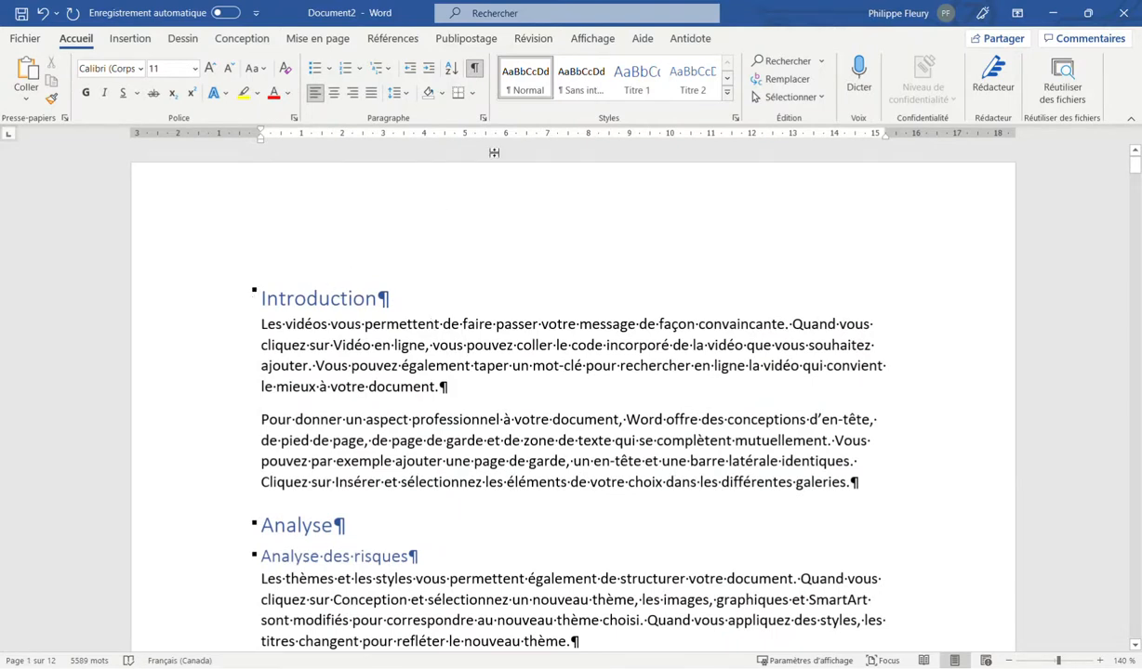
pyautogui.click(263, 296)
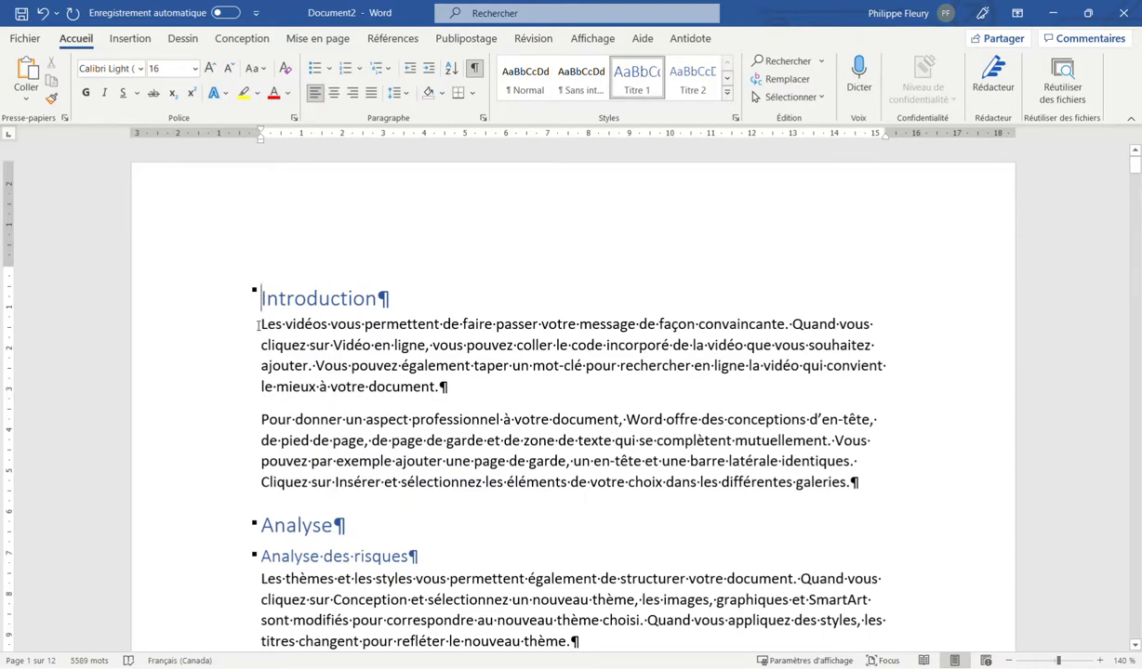
pyautogui.click(401, 39)
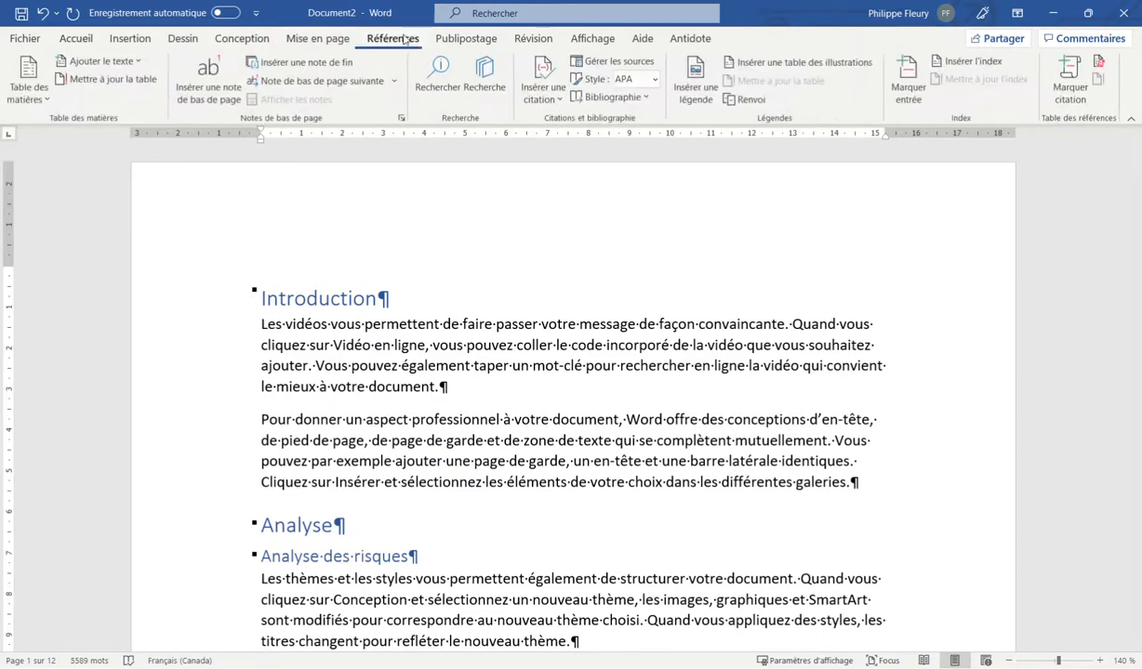
pyautogui.click(28, 81)
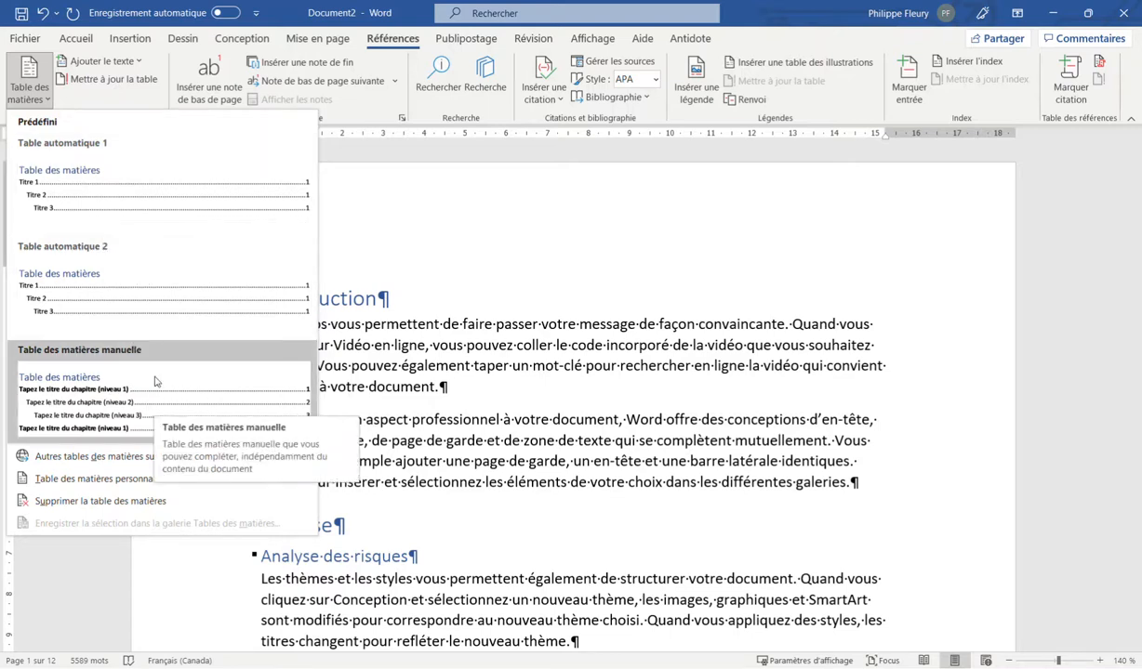
pyautogui.moveTo(84, 457)
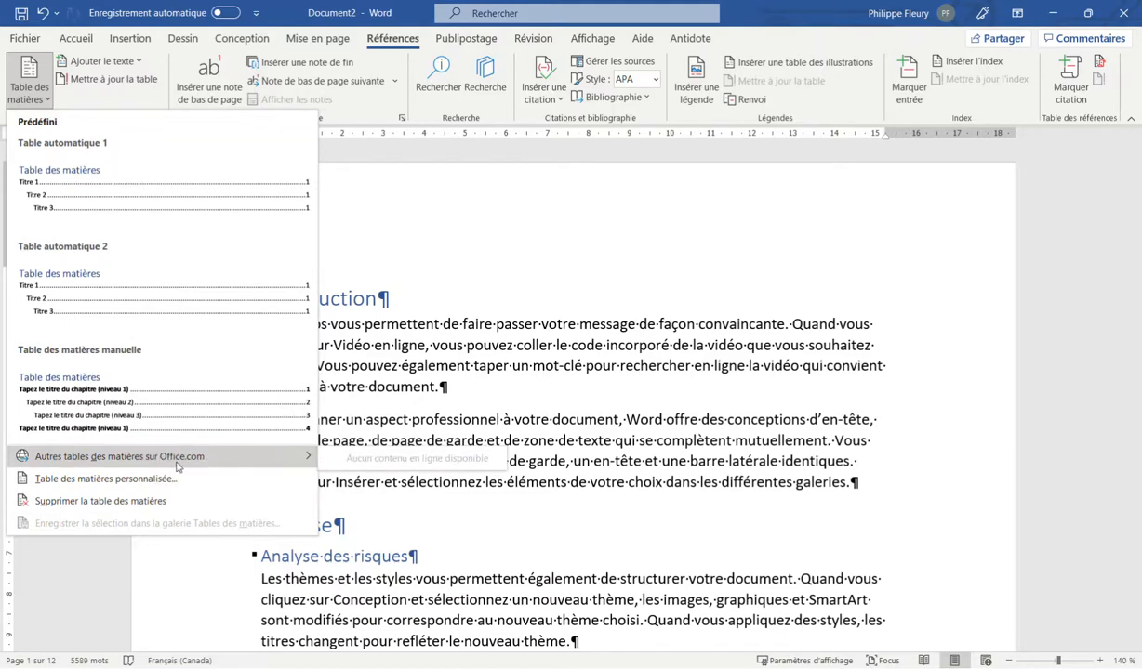
pyautogui.click(137, 203)
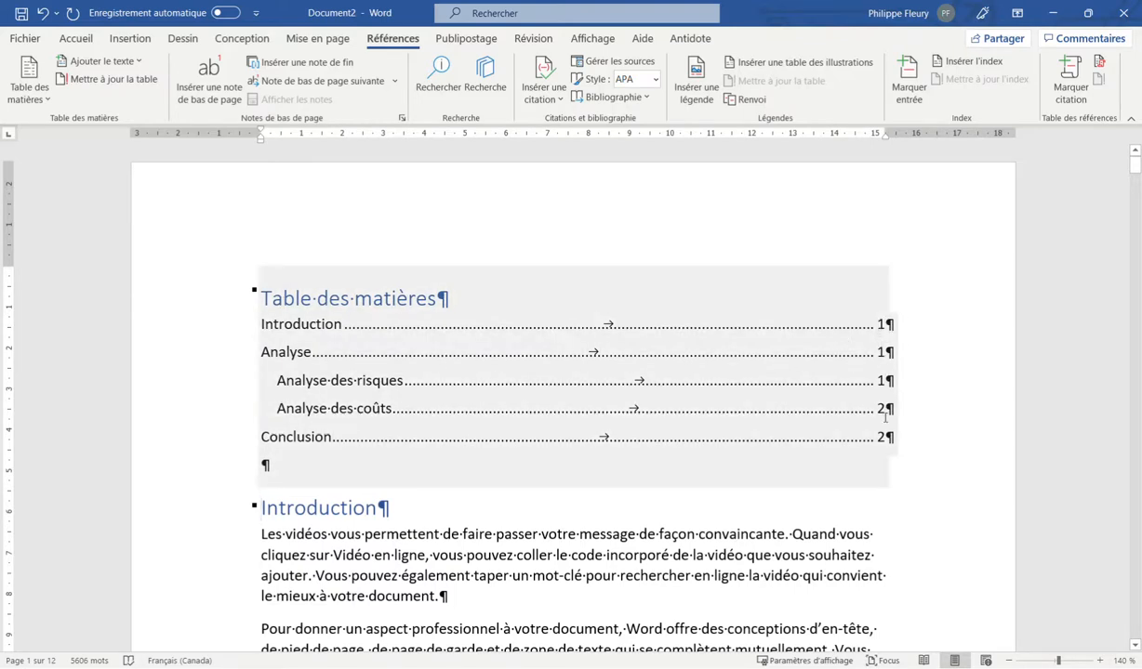
# Hide the formatting marks and test the Analyse des coûts link in the table of contents.
pyautogui.click(73, 38)
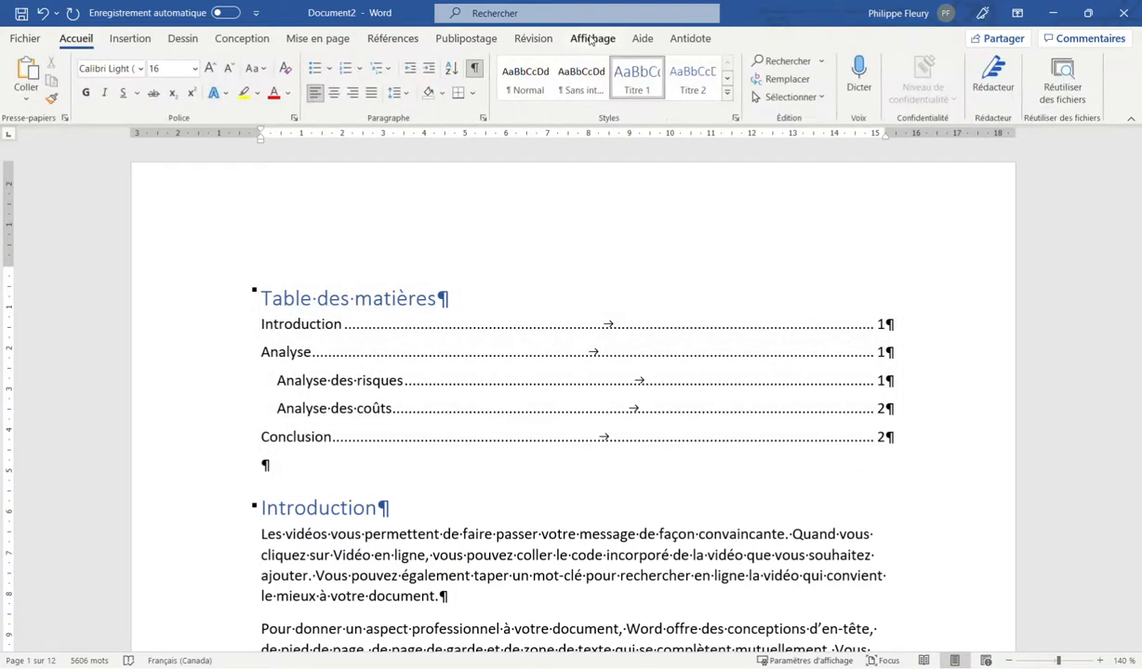
pyautogui.click(474, 68)
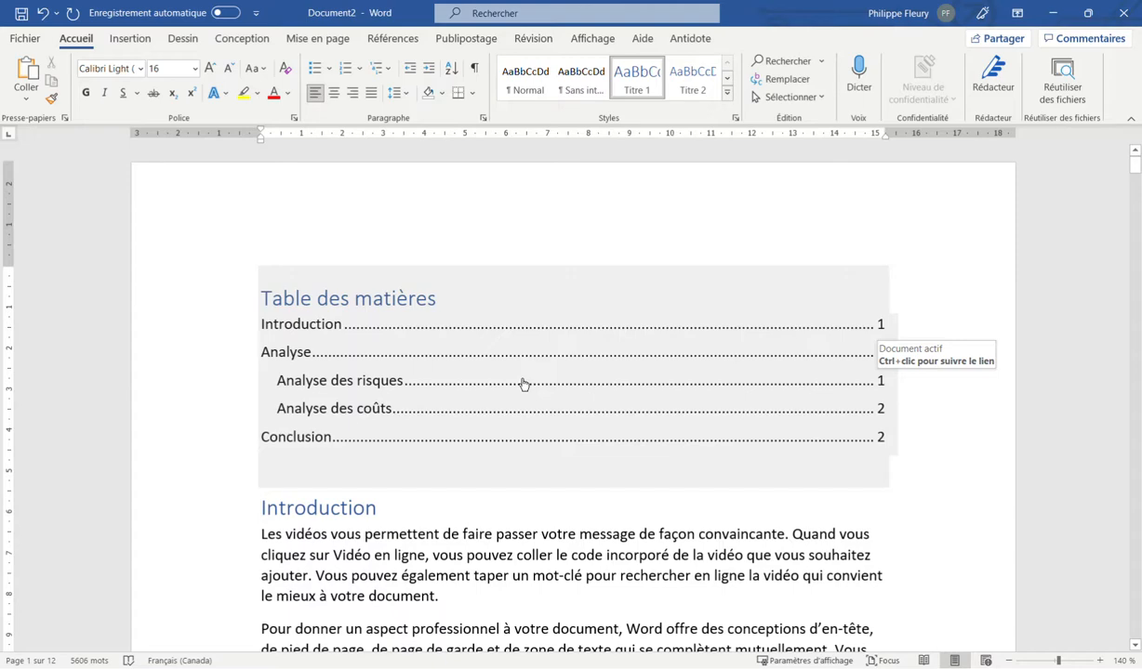
pyautogui.keyDown('ctrl'); pyautogui.click(442, 408); pyautogui.keyUp('ctrl')
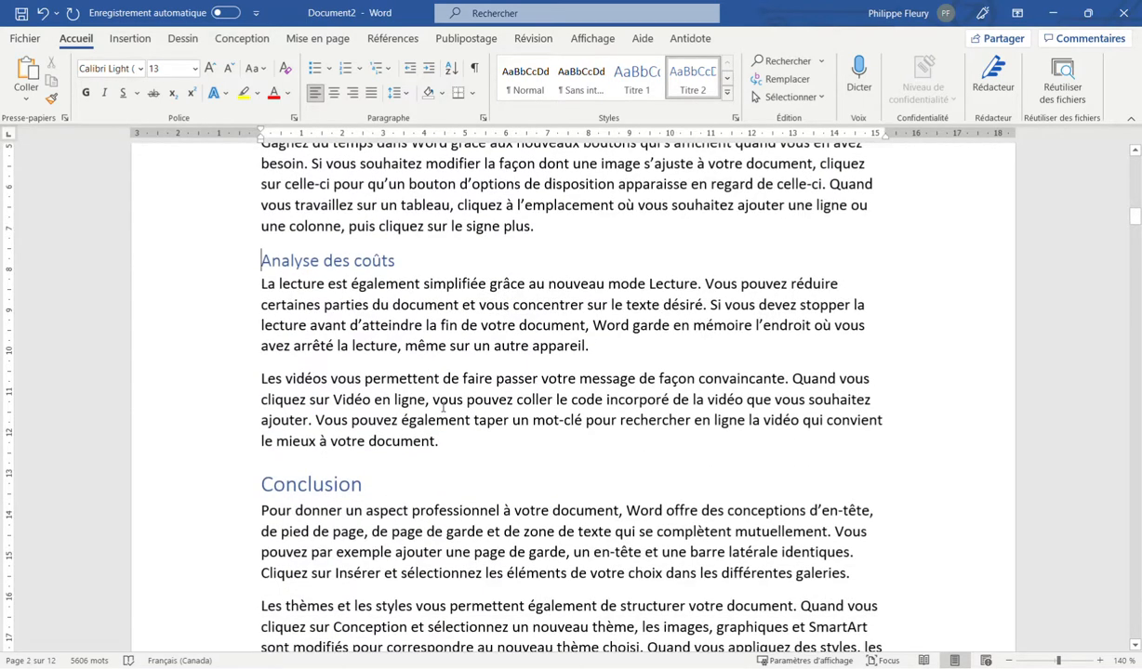
pyautogui.hotkey('ctrl', 'Home')
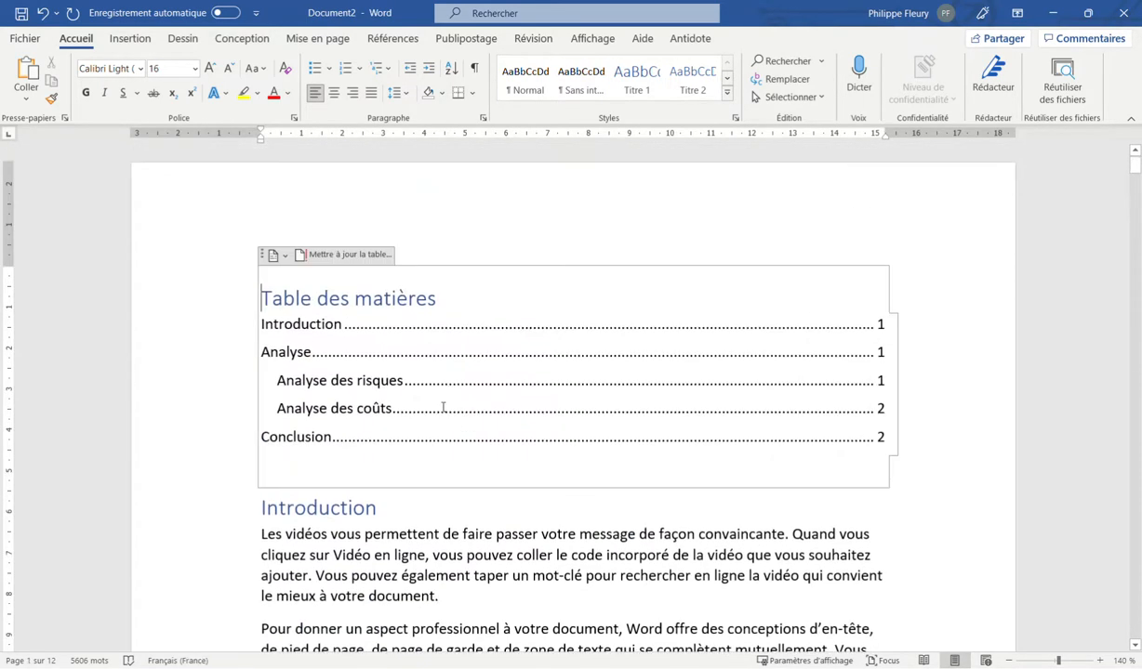
# Insert a page break between the table of contents and the Introduction heading.
pyautogui.click(261, 508)
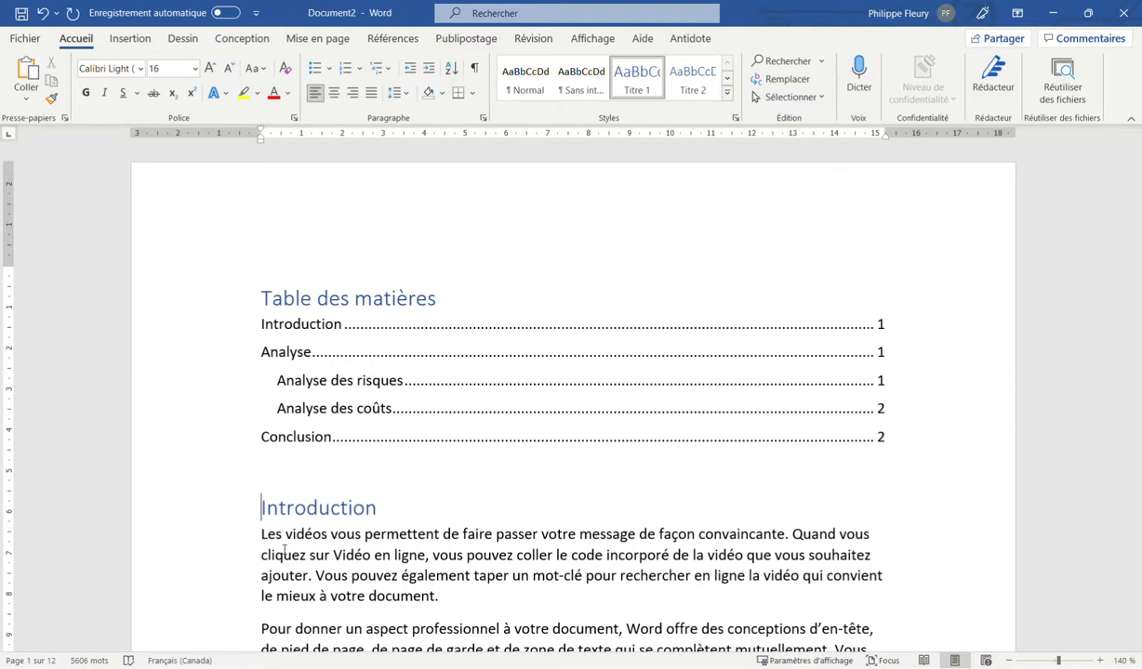
pyautogui.hotkey('ctrl', 'Return')
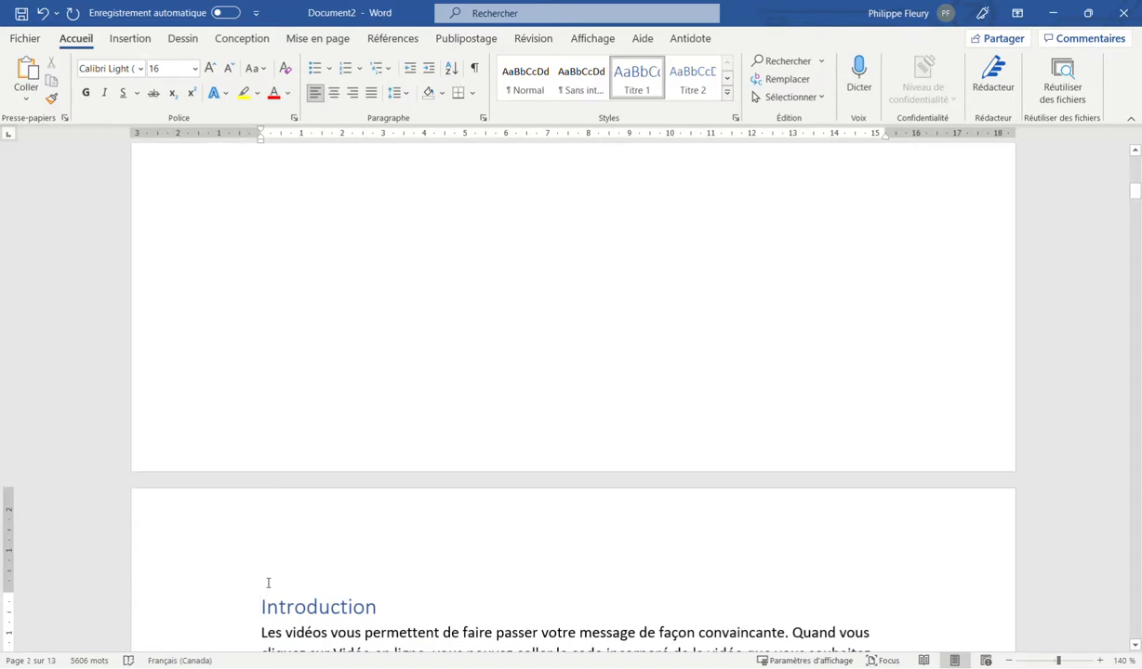
pyautogui.scroll(9, 336, 466)
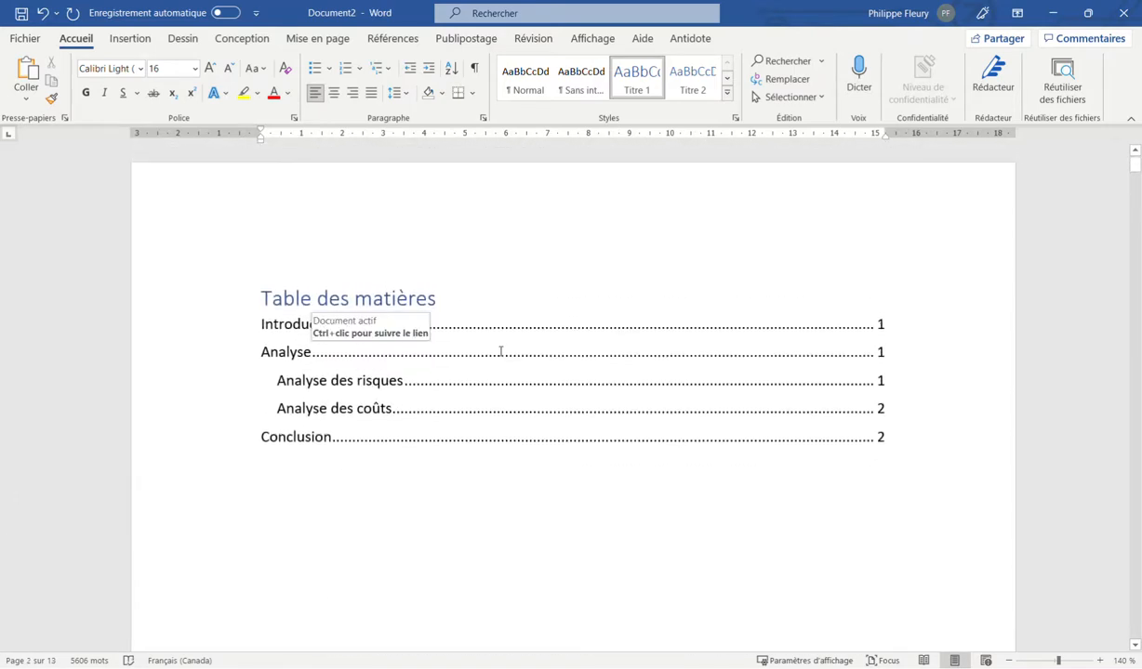
# Update the table of contents with the option to refresh the entire table.
pyautogui.click(500, 351)
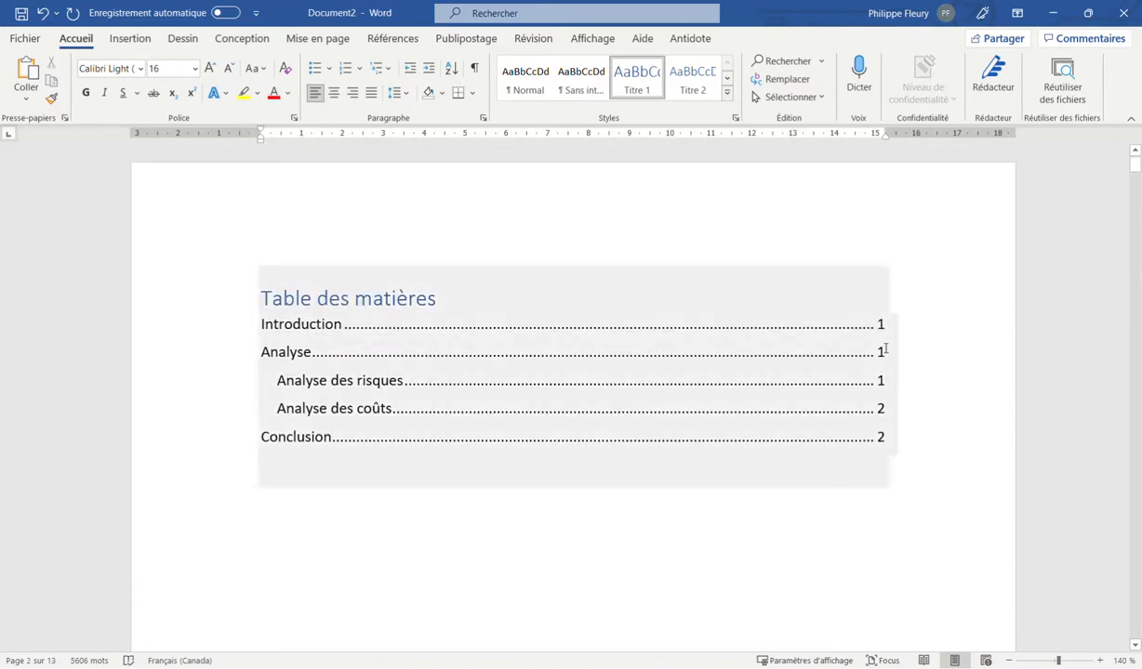
pyautogui.rightClick(475, 322)
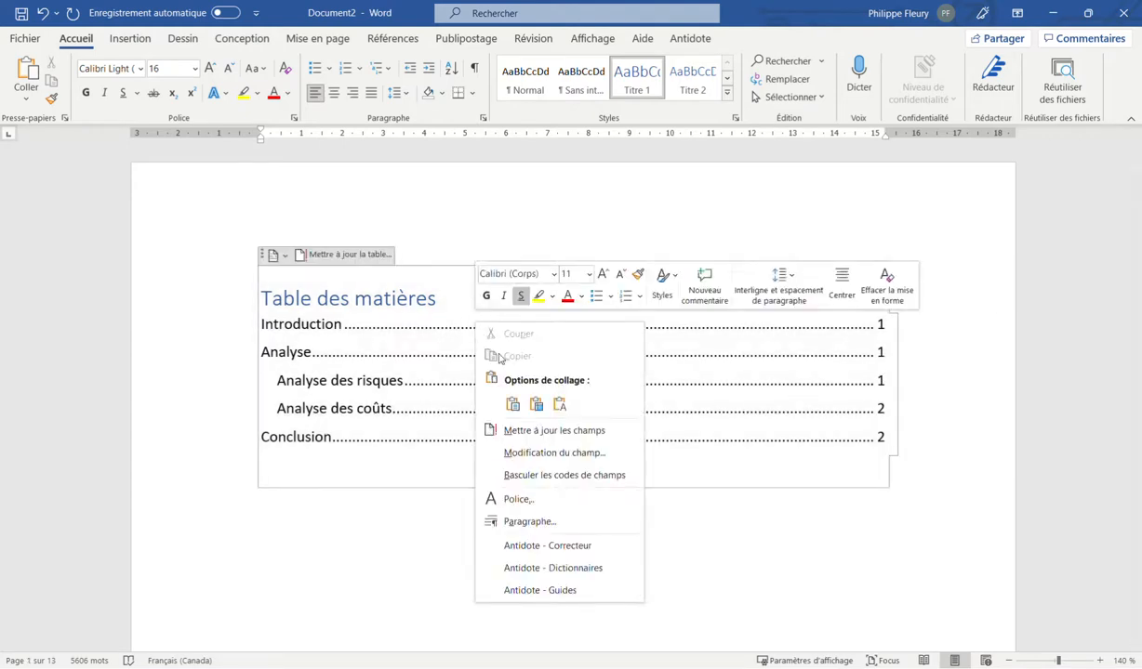
pyautogui.click(531, 432)
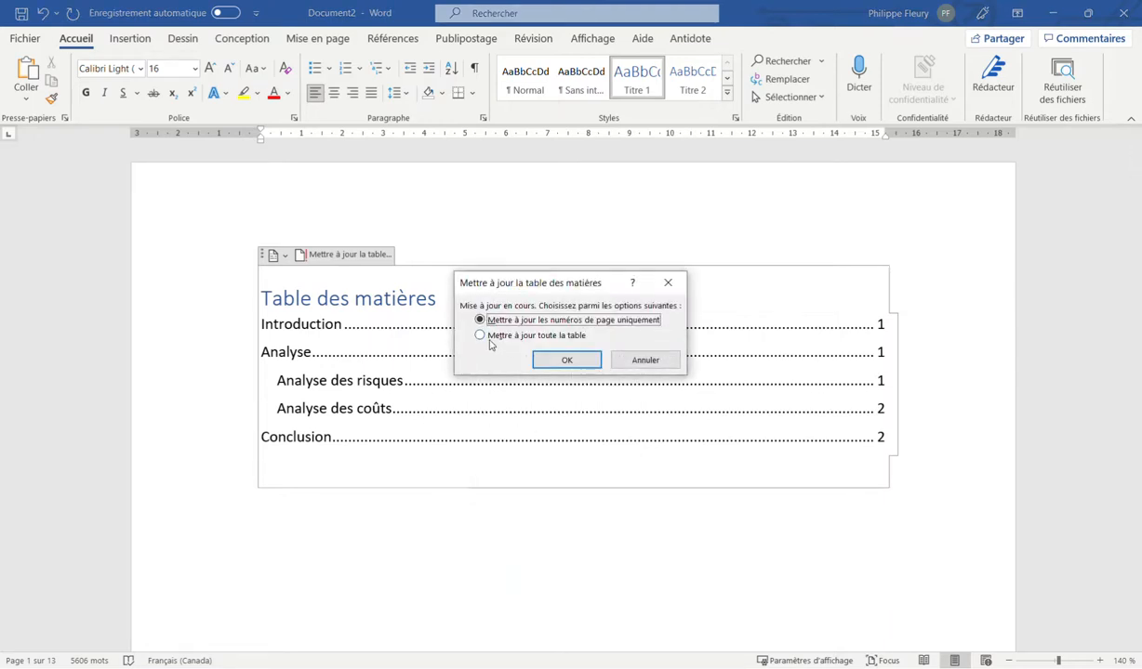
pyautogui.click(537, 337)
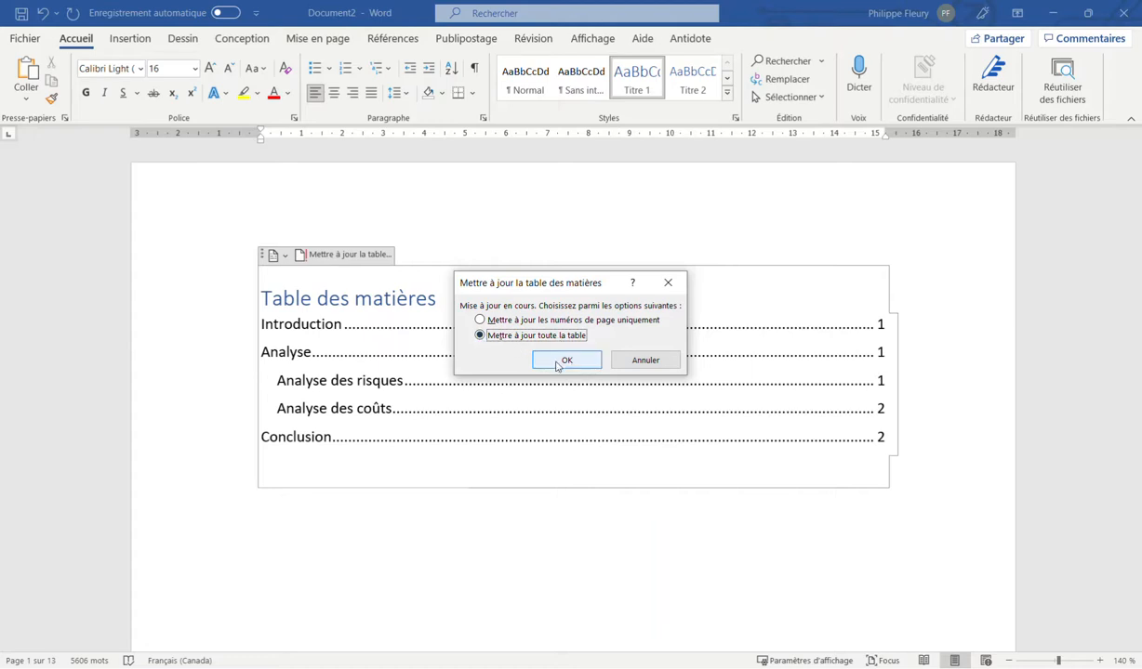
pyautogui.click(557, 365)
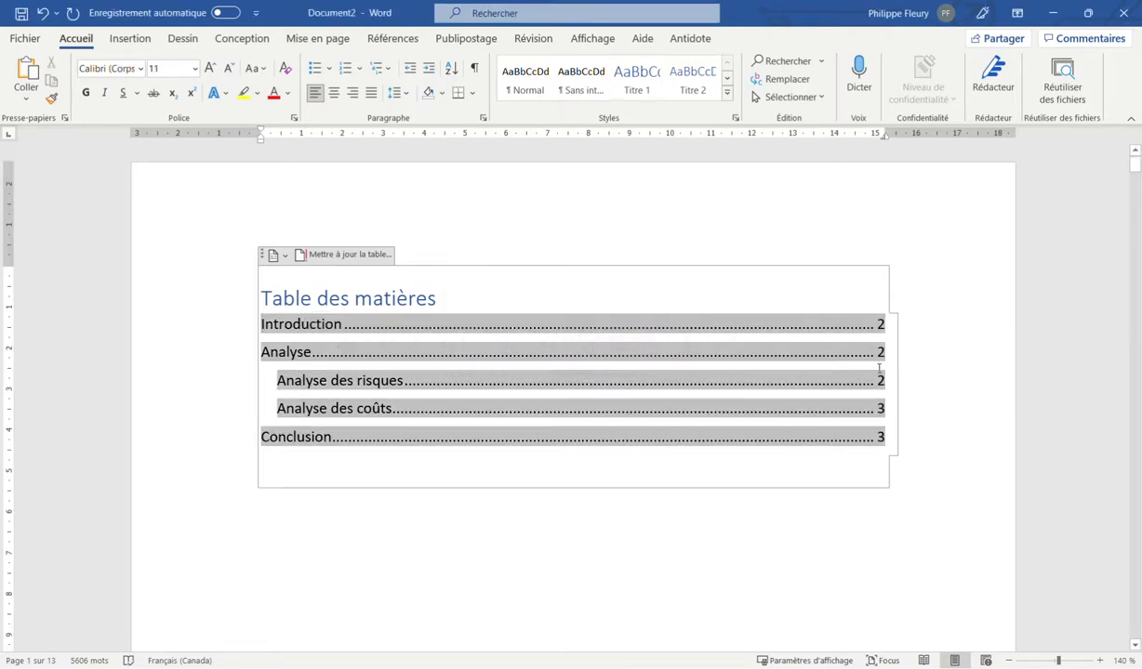
pyautogui.click(780, 476)
pyautogui.click(461, 541)
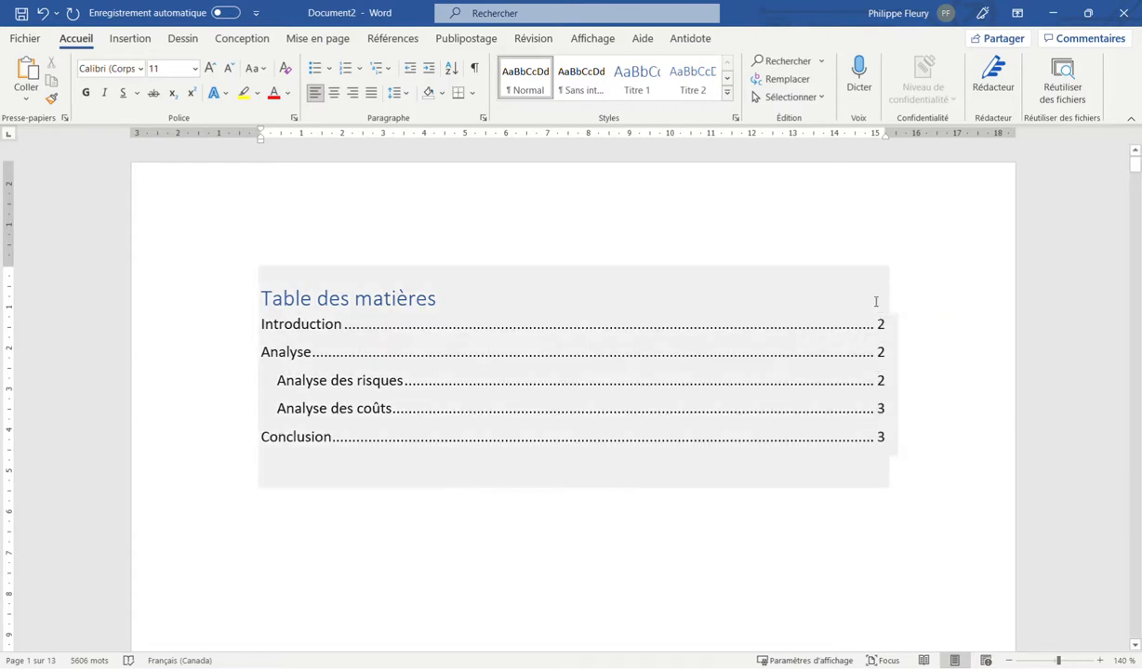
# Insert a blank page before the table of contents.
pyautogui.scroll(-5, 854, 507)
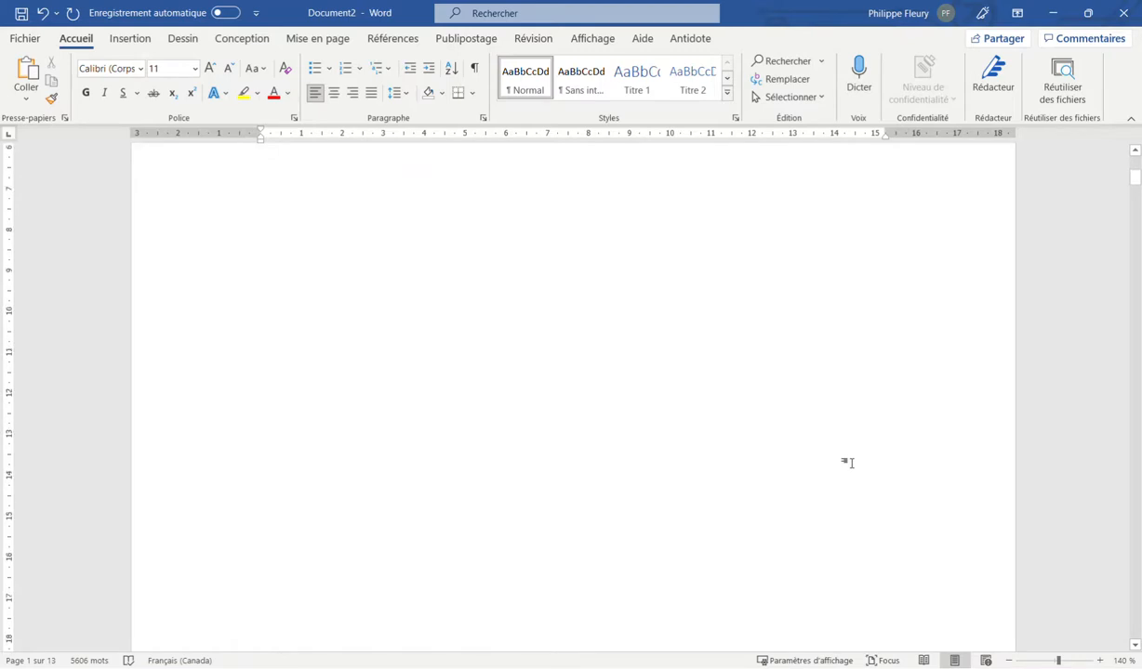
pyautogui.scroll(5, 848, 463)
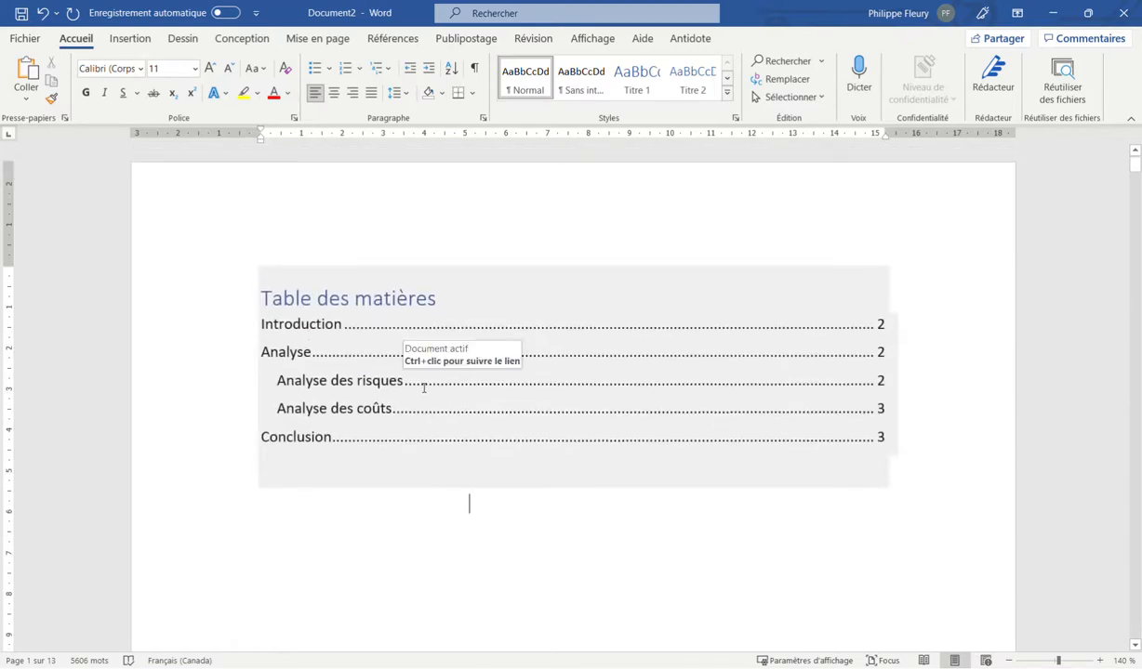
pyautogui.click(232, 297)
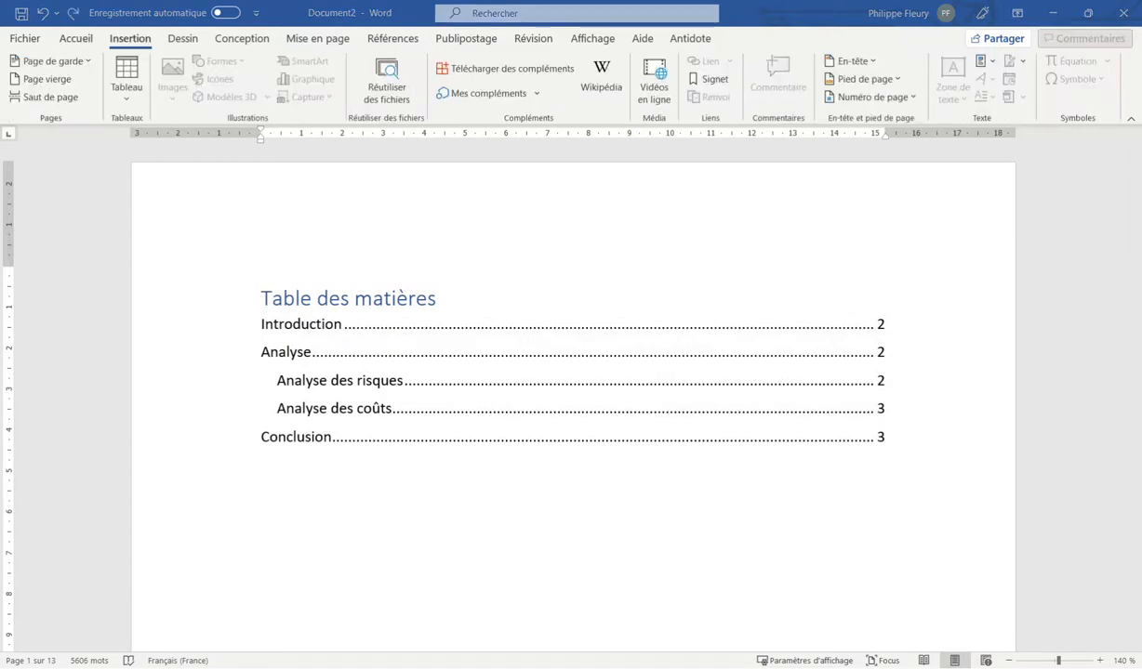
pyautogui.click(248, 292)
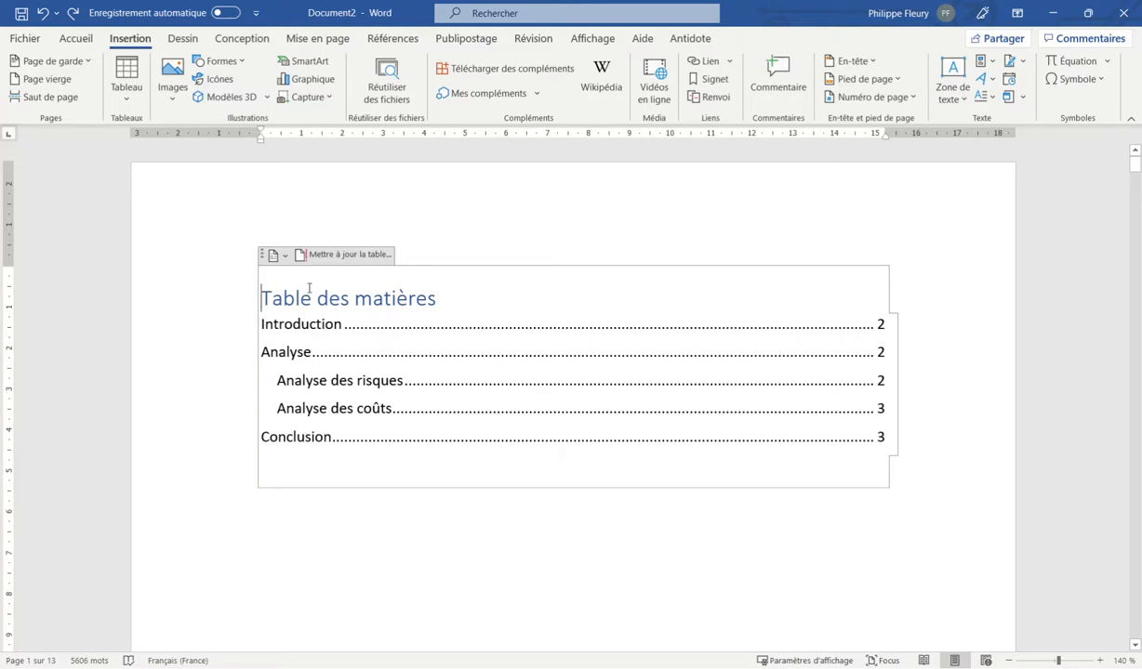
pyautogui.click(256, 295)
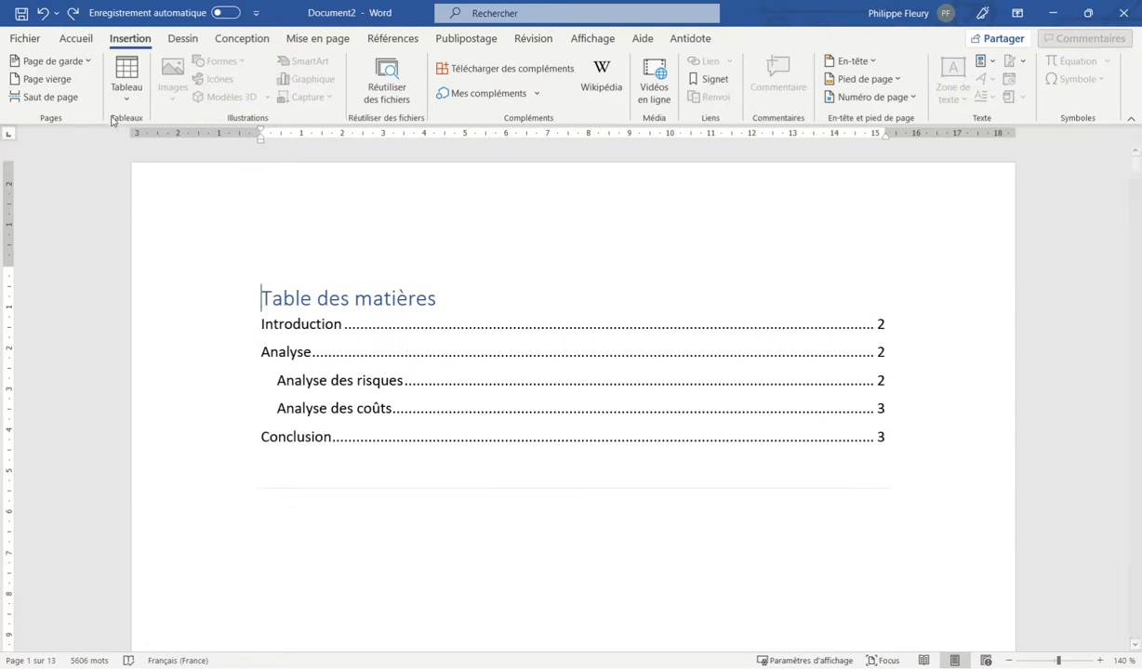
pyautogui.click(51, 79)
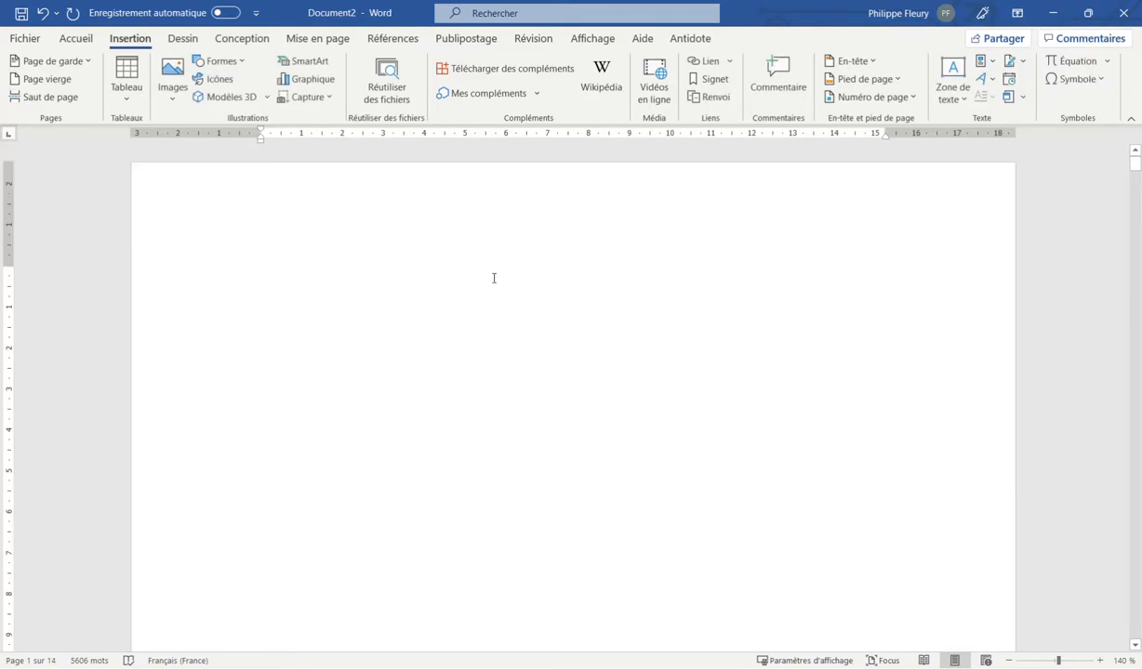
pyautogui.write('Phili')
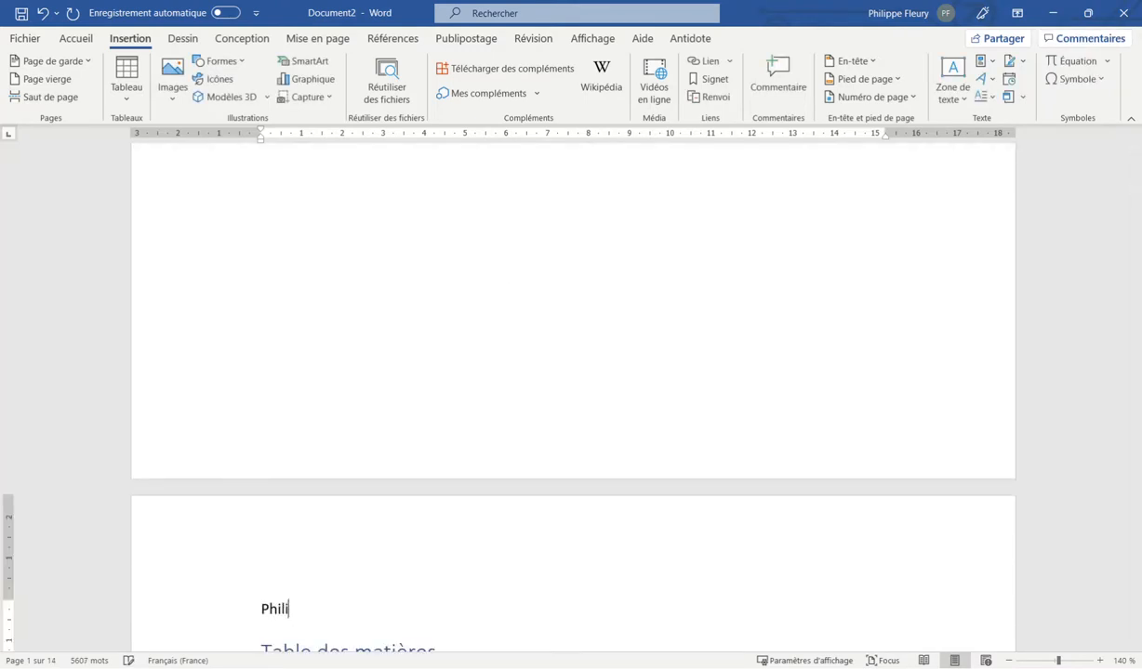
pyautogui.click(492, 278)
pyautogui.scroll(3, 493, 278)
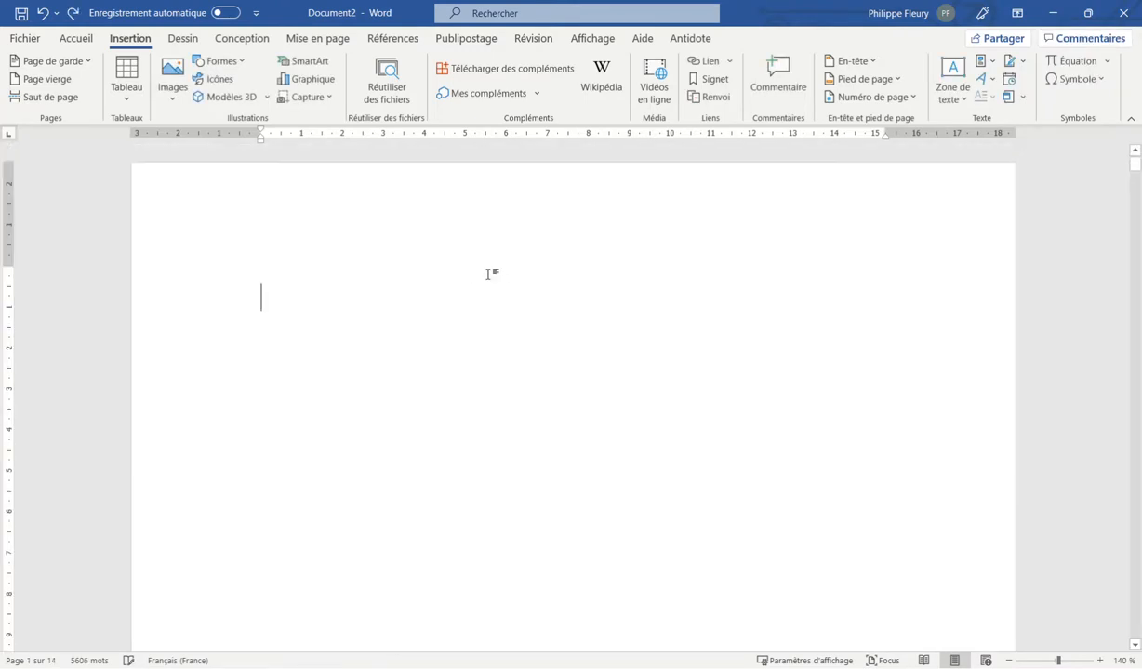
# Enter the author's first name followed by four dots on the new first page.
pyautogui.write('Phili')
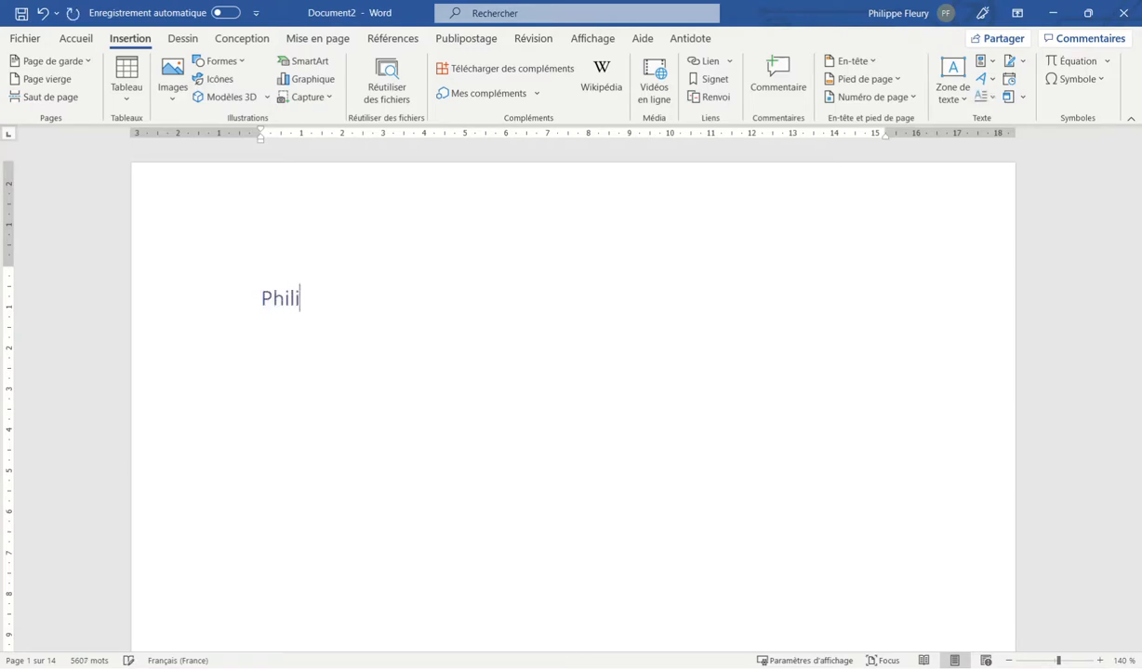
pyautogui.write('ppe....')
# Update the fields of the table of contents with the option to refresh the entire table.
pyautogui.scroll(-15, 331, 316)
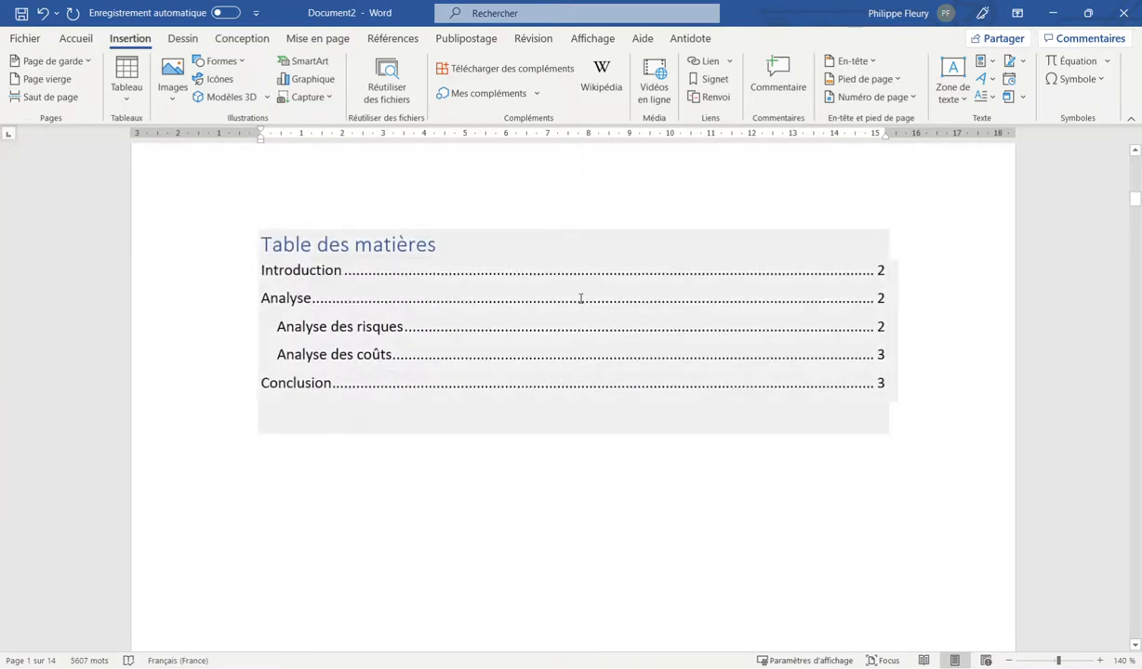
pyautogui.click(581, 298)
pyautogui.rightClick(581, 299)
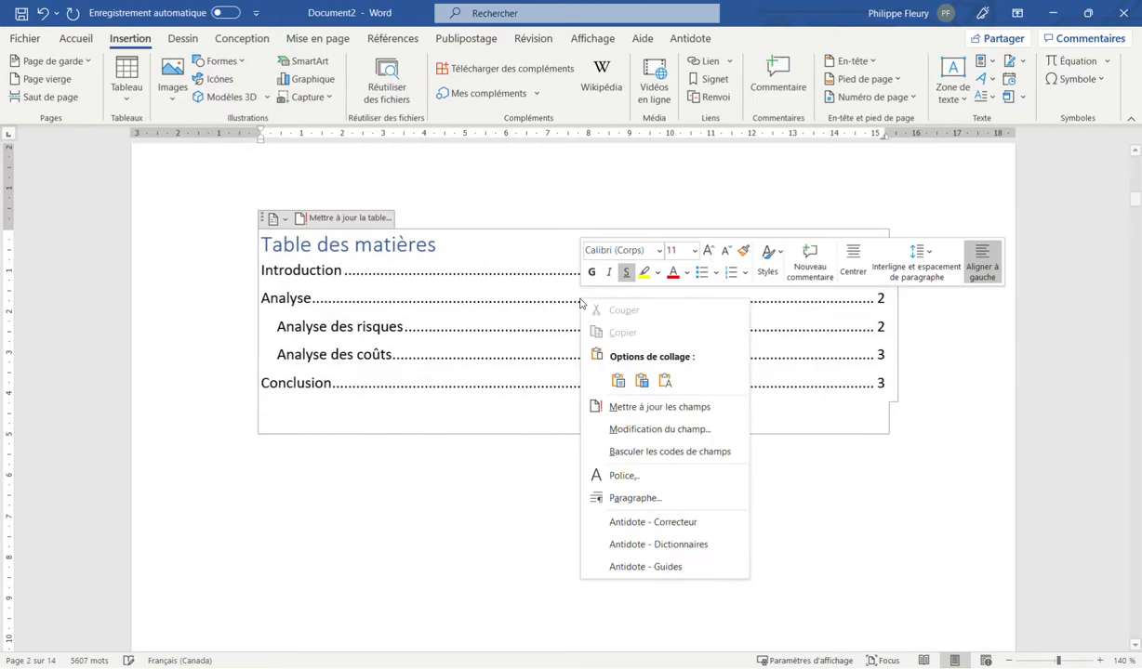
pyautogui.click(633, 407)
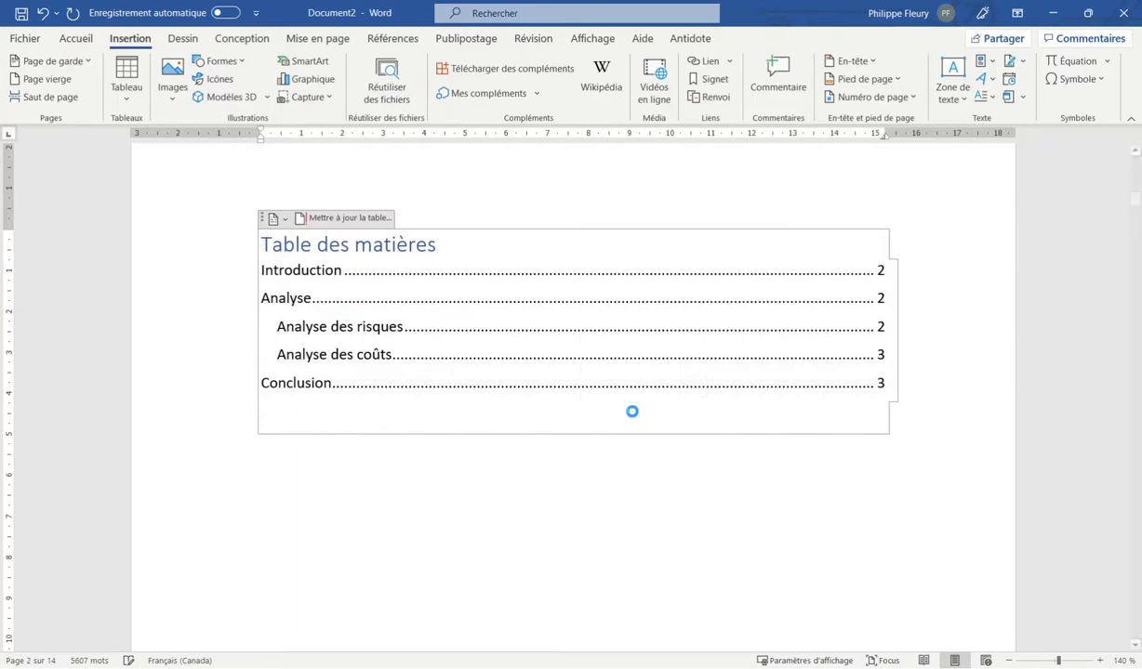
pyautogui.click(488, 334)
pyautogui.click(564, 361)
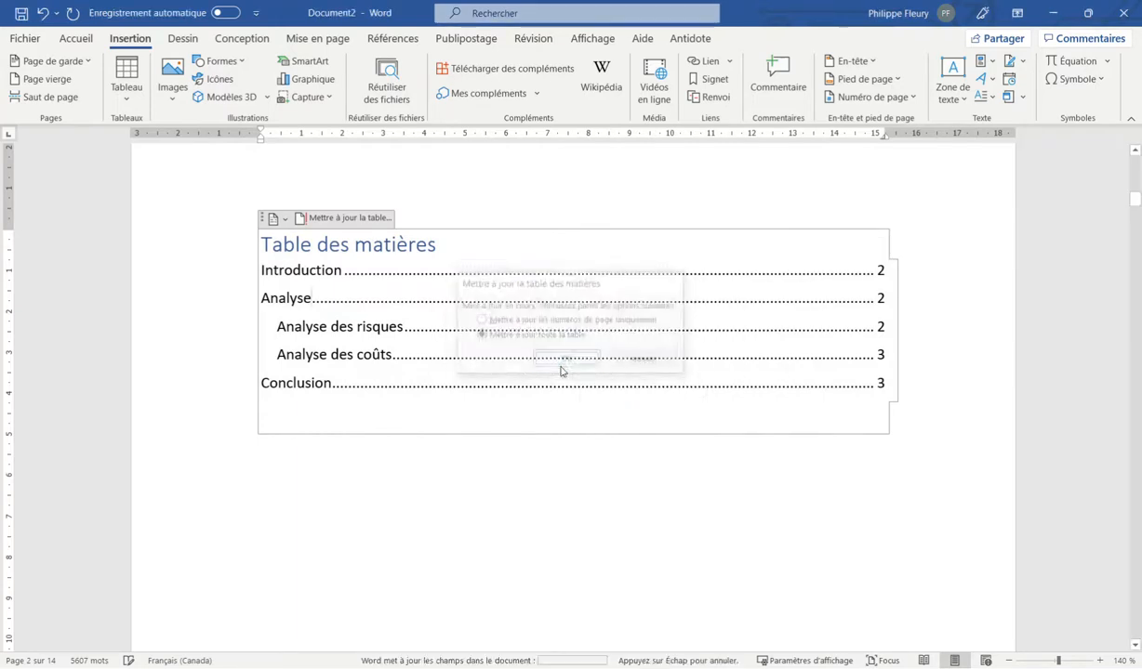
# Open the header and footer for editing and insert page numbers at the bottom of the page in the Numéro normal 3 style.
pyautogui.scroll(3, 283, 284)
pyautogui.scroll(10, 282, 285)
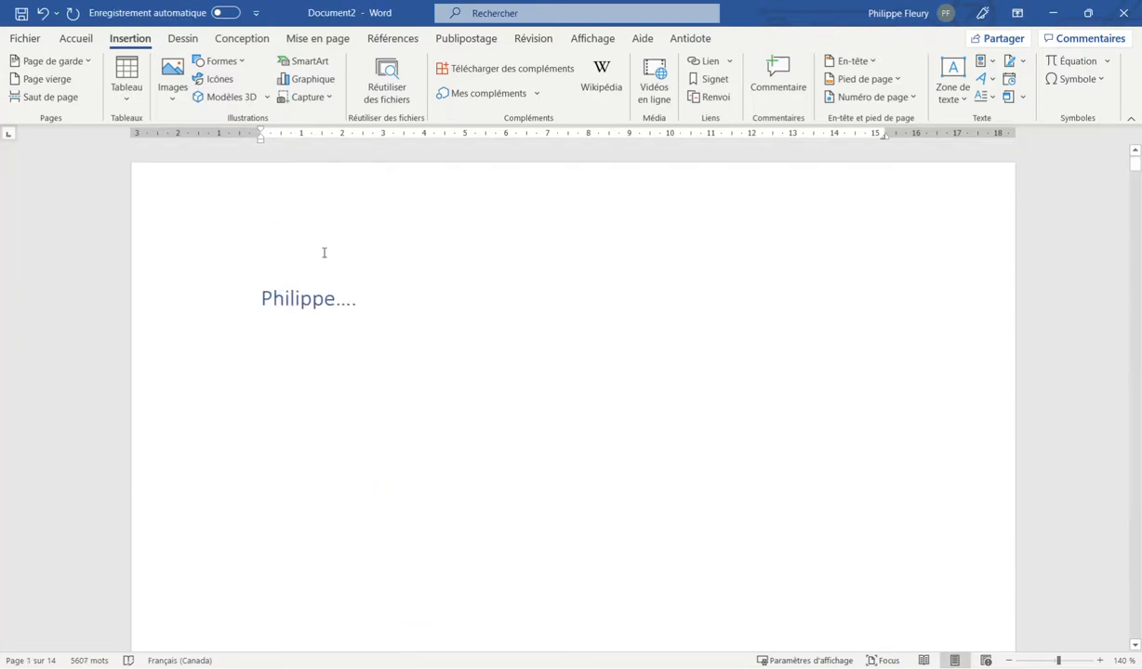
pyautogui.doubleClick(362, 213)
pyautogui.scroll(-12, 414, 221)
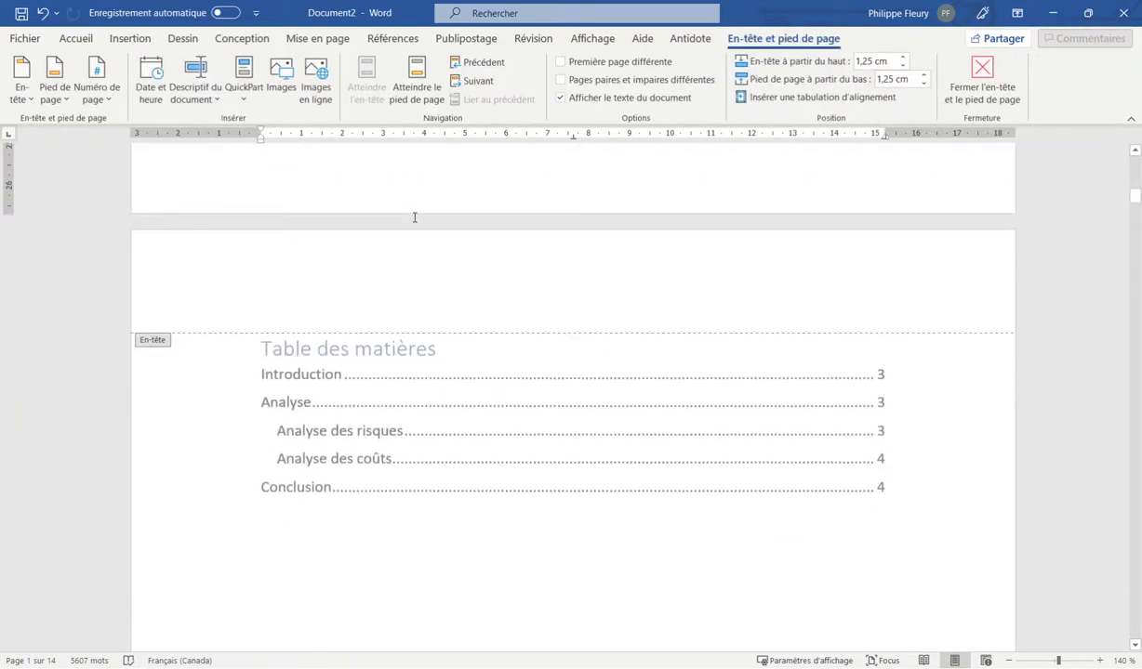
pyautogui.scroll(-10, 414, 217)
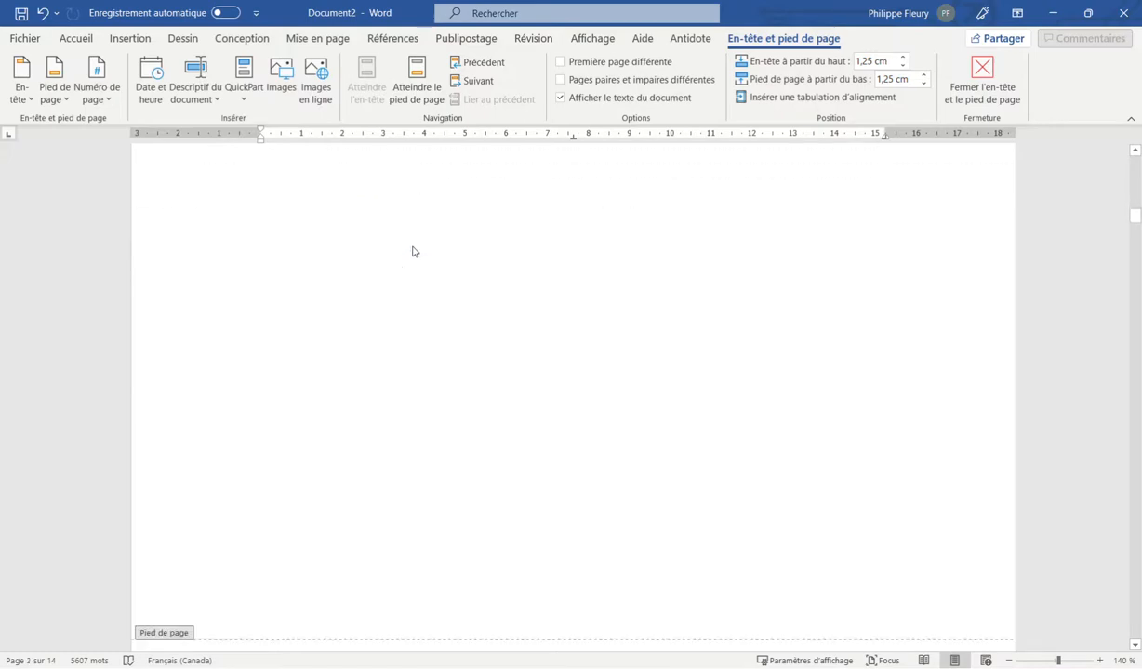
pyautogui.scroll(-15, 414, 251)
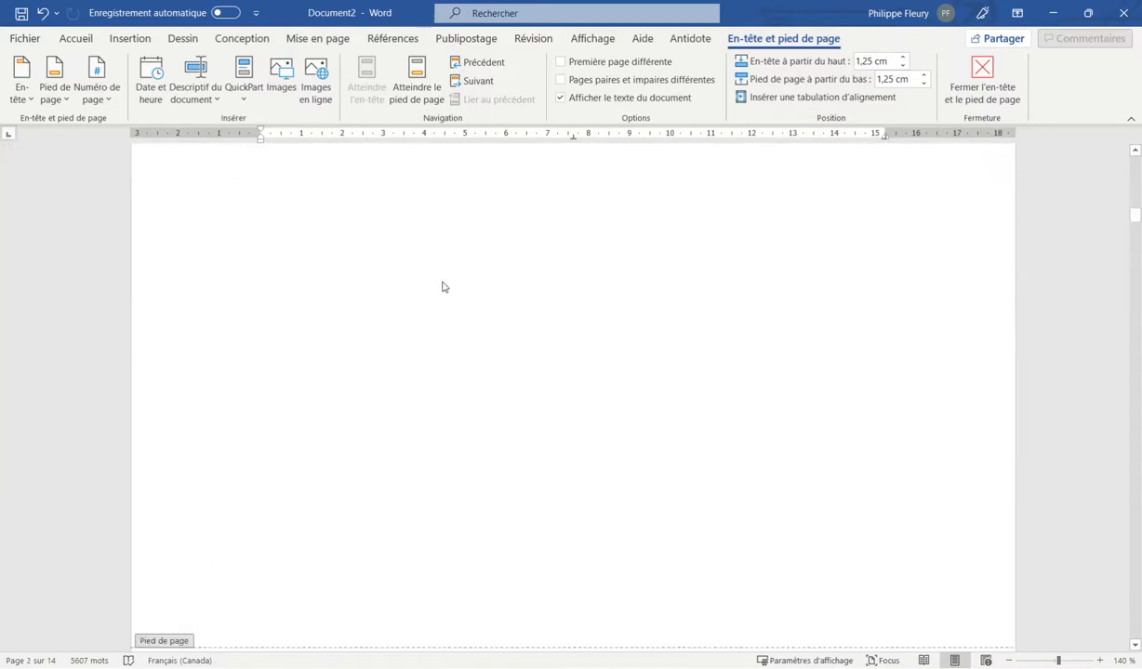
pyautogui.scroll(-15, 442, 287)
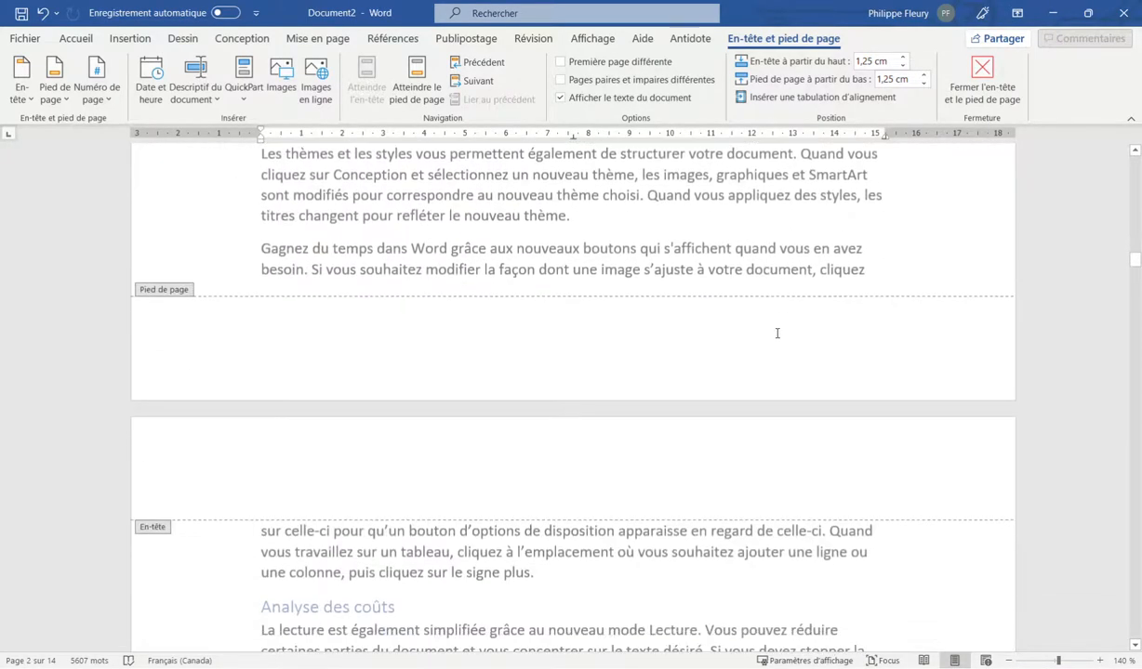
pyautogui.click(777, 333)
pyautogui.click(89, 87)
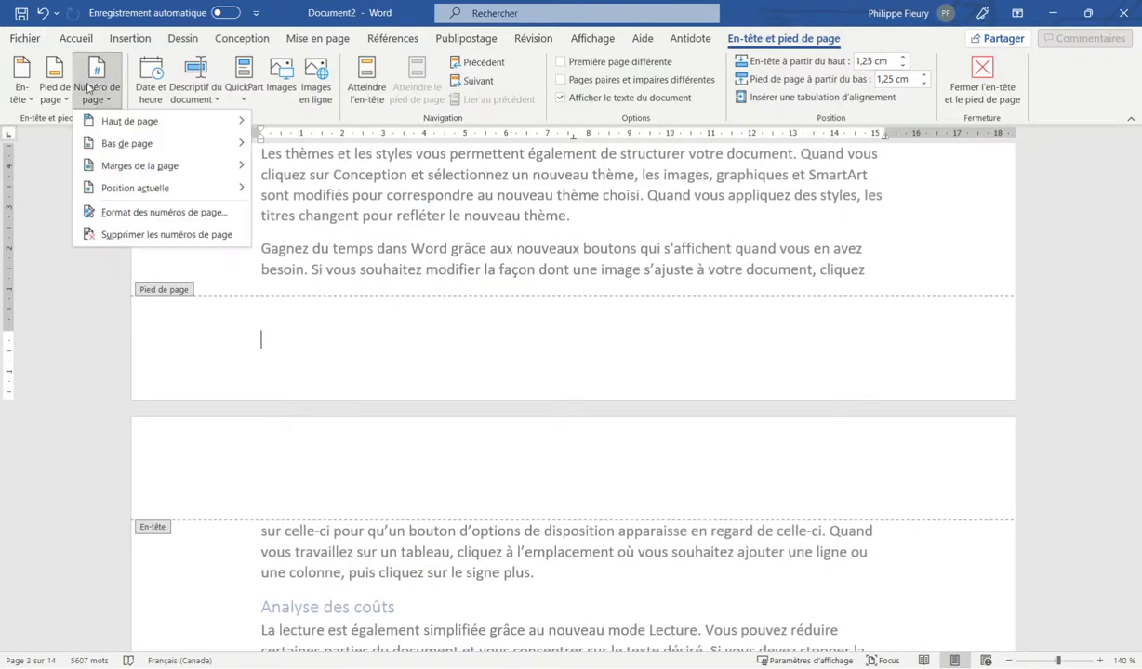
pyautogui.moveTo(212, 146)
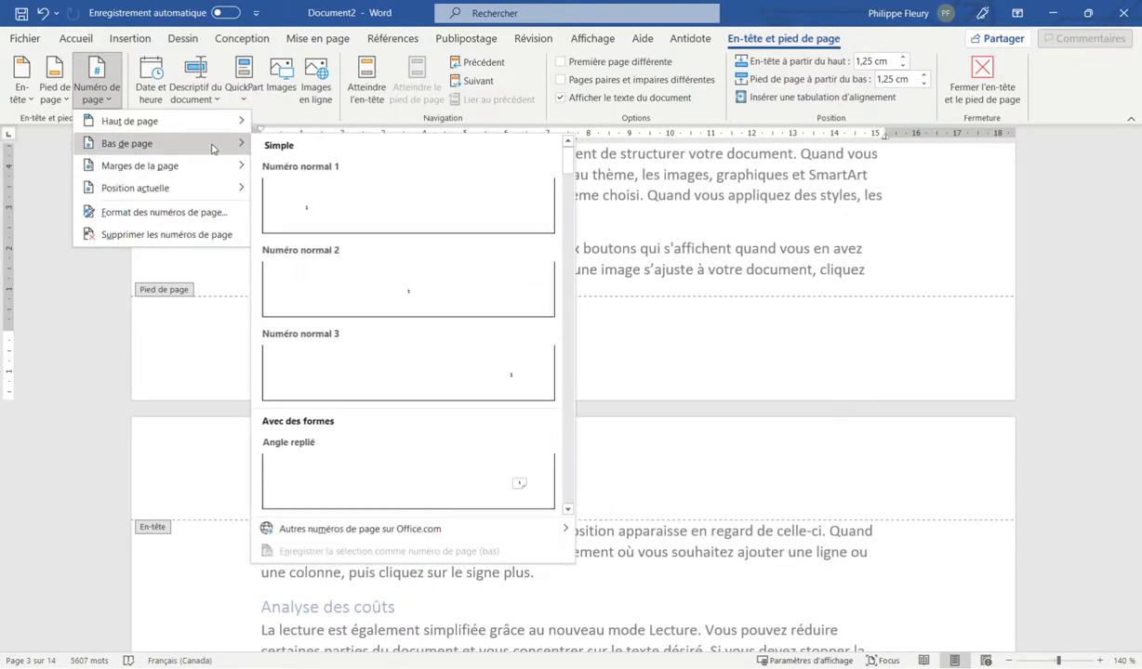
pyautogui.click(379, 351)
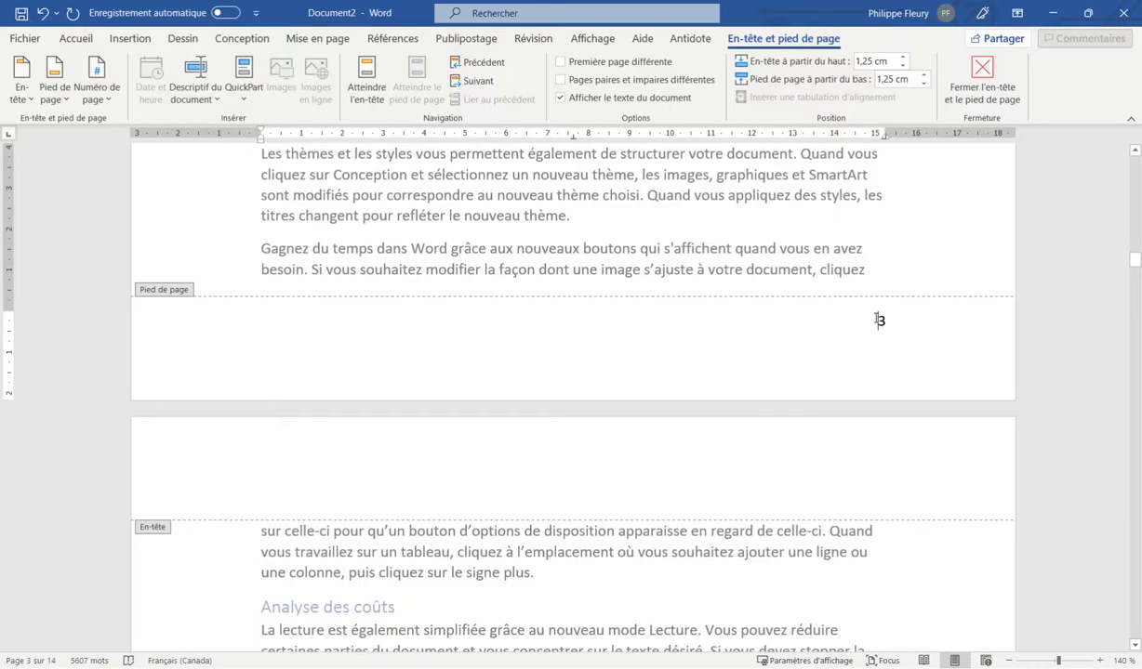
# Examine the footer page numbering around the table of contents page and the start of the Introduction.
pyautogui.scroll(10, 501, 270)
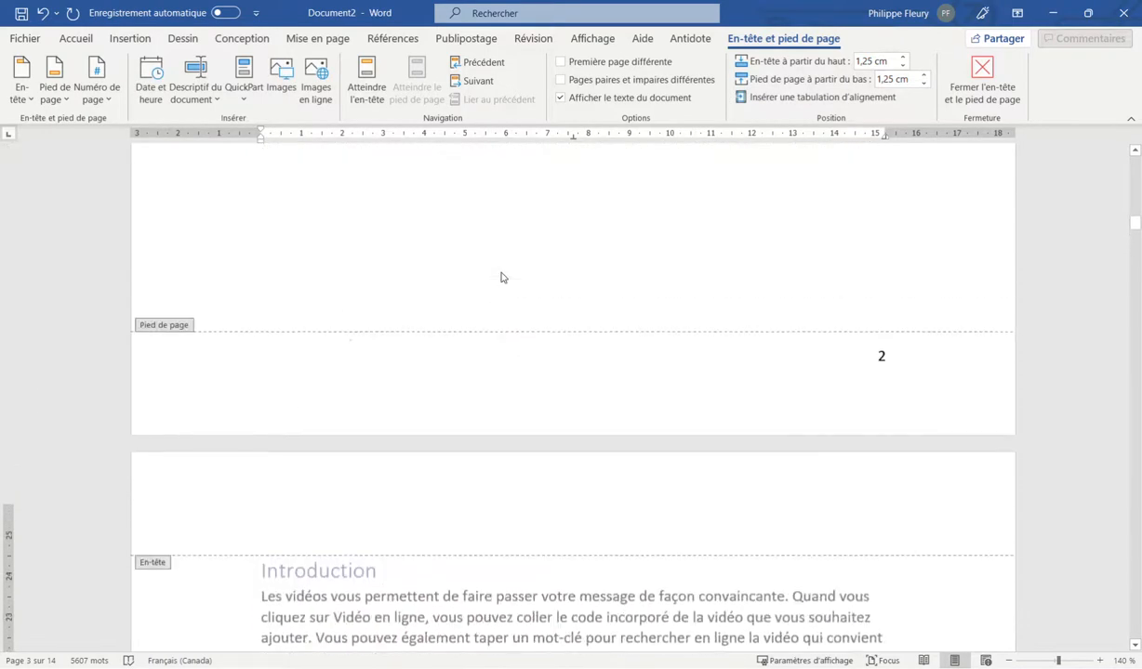
pyautogui.scroll(2, 501, 277)
pyautogui.click(848, 469)
pyautogui.scroll(1, 607, 424)
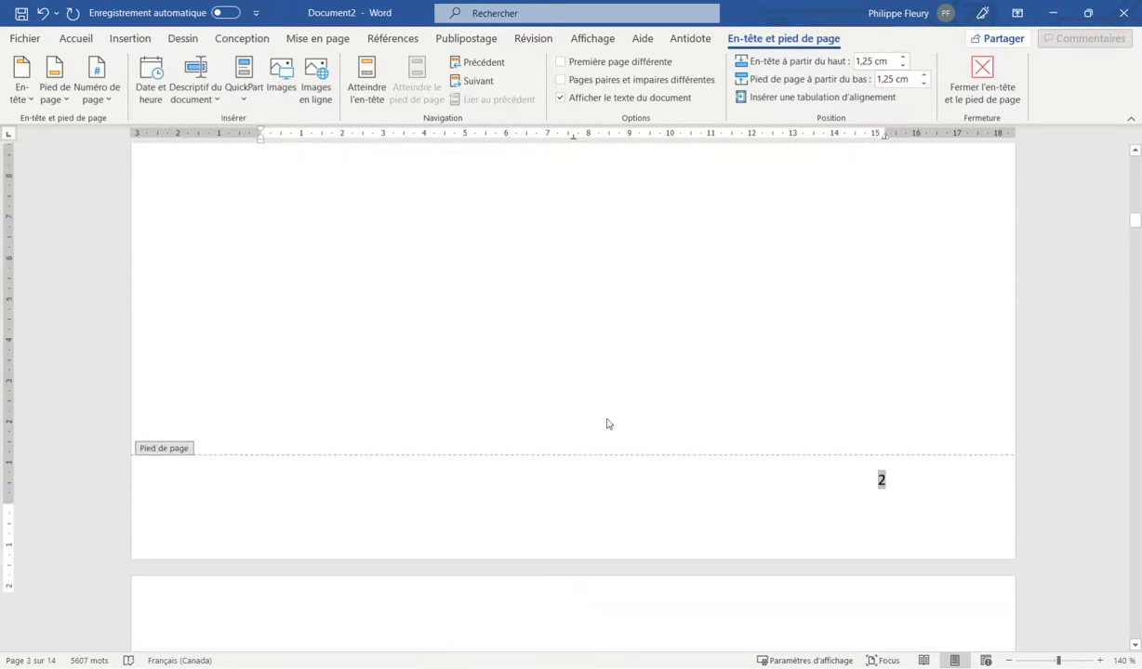
pyautogui.scroll(10, 595, 400)
pyautogui.scroll(-5, 642, 373)
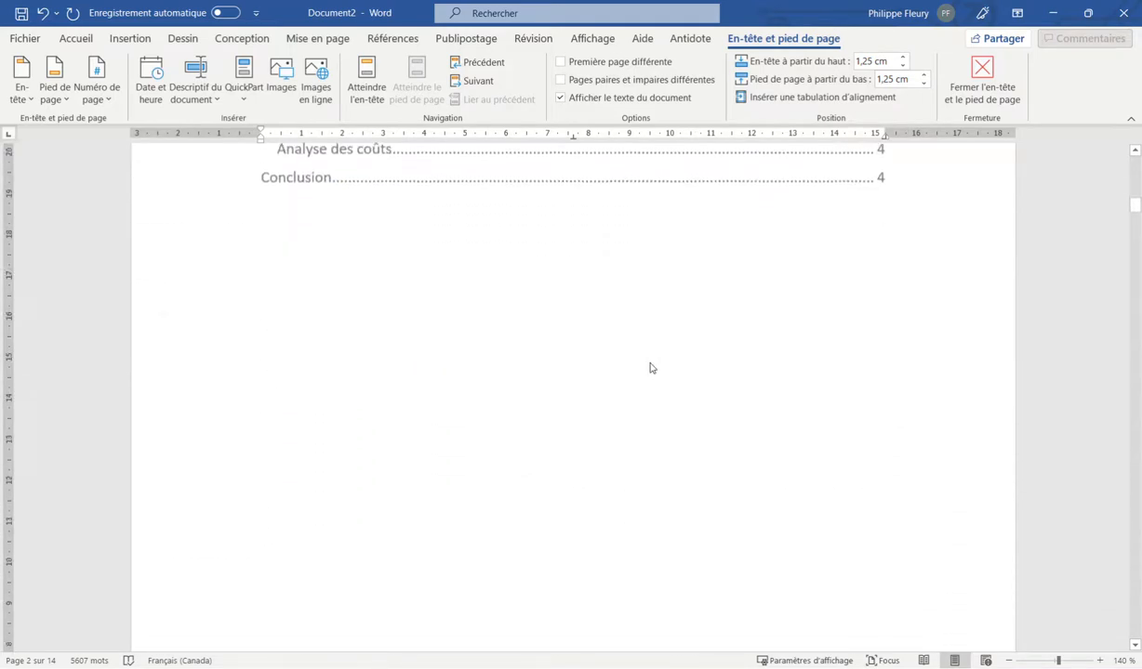
pyautogui.scroll(-8, 651, 368)
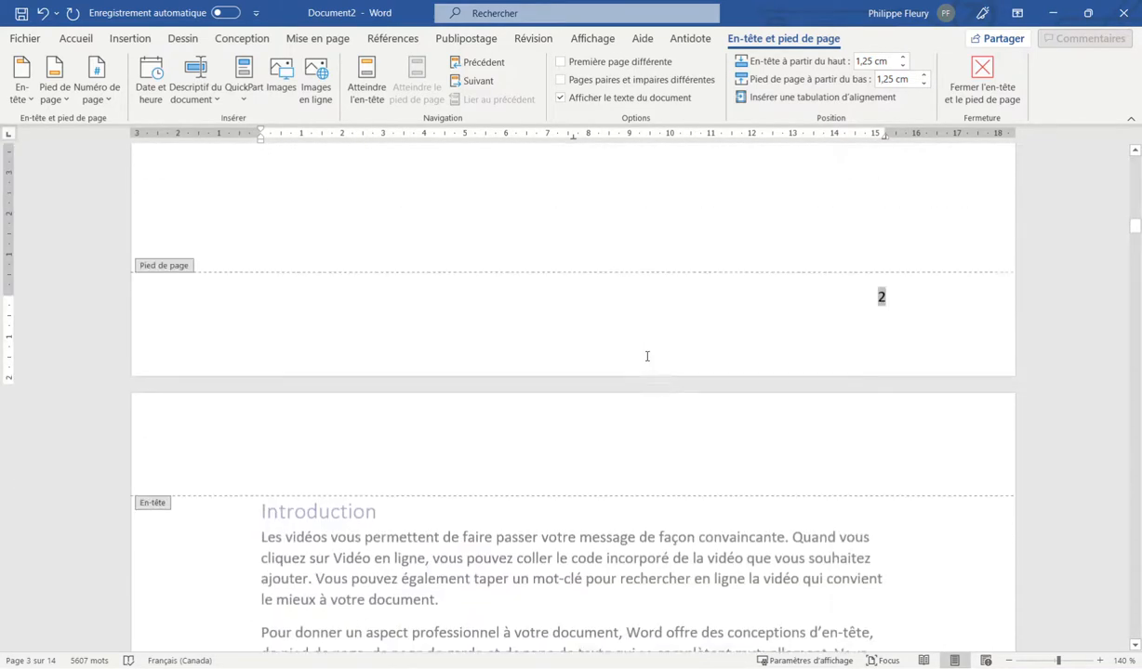
pyautogui.scroll(5, 647, 356)
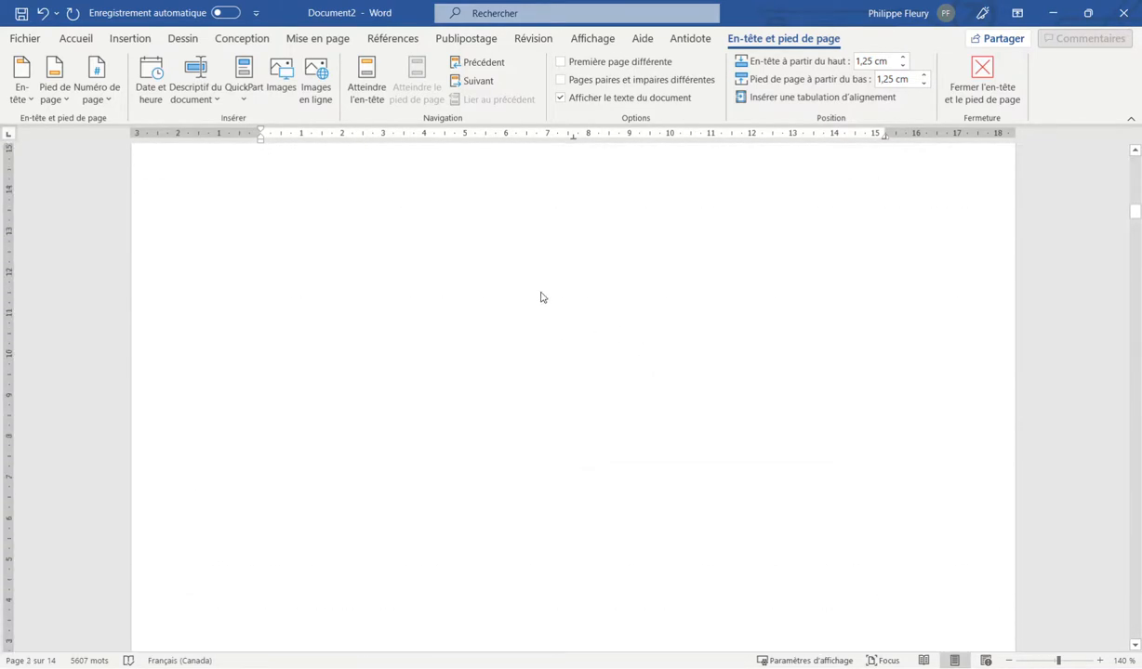
# Leave footer editing and insert a continuous section break below the table of contents.
pyautogui.doubleClick(542, 297)
pyautogui.scroll(2, 637, 264)
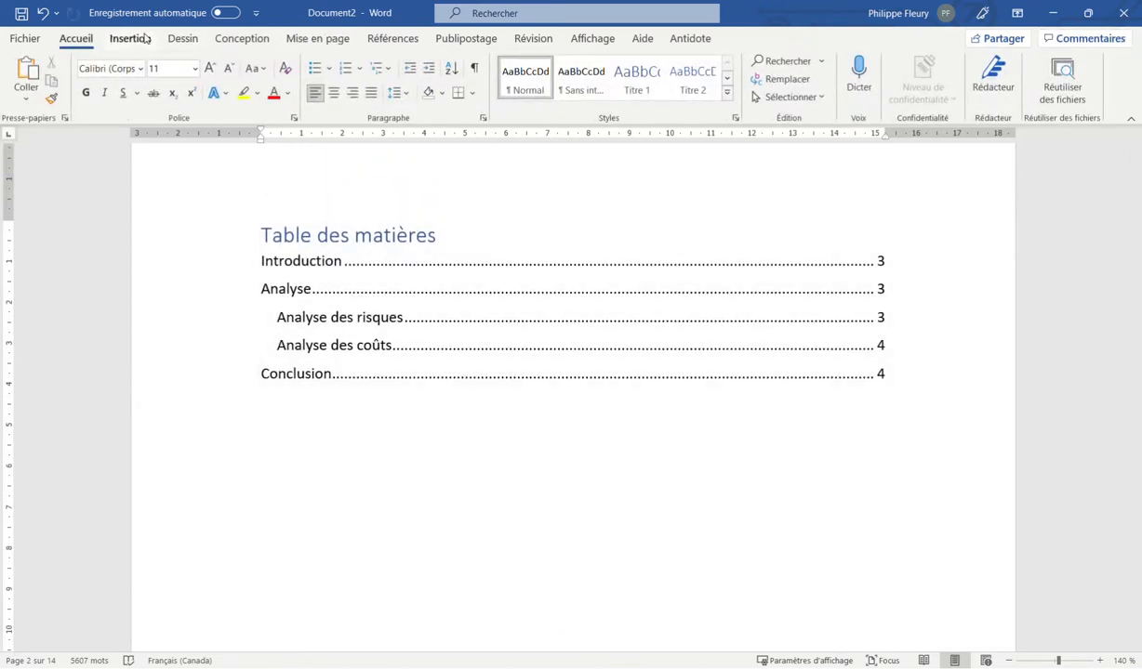
pyautogui.click(317, 38)
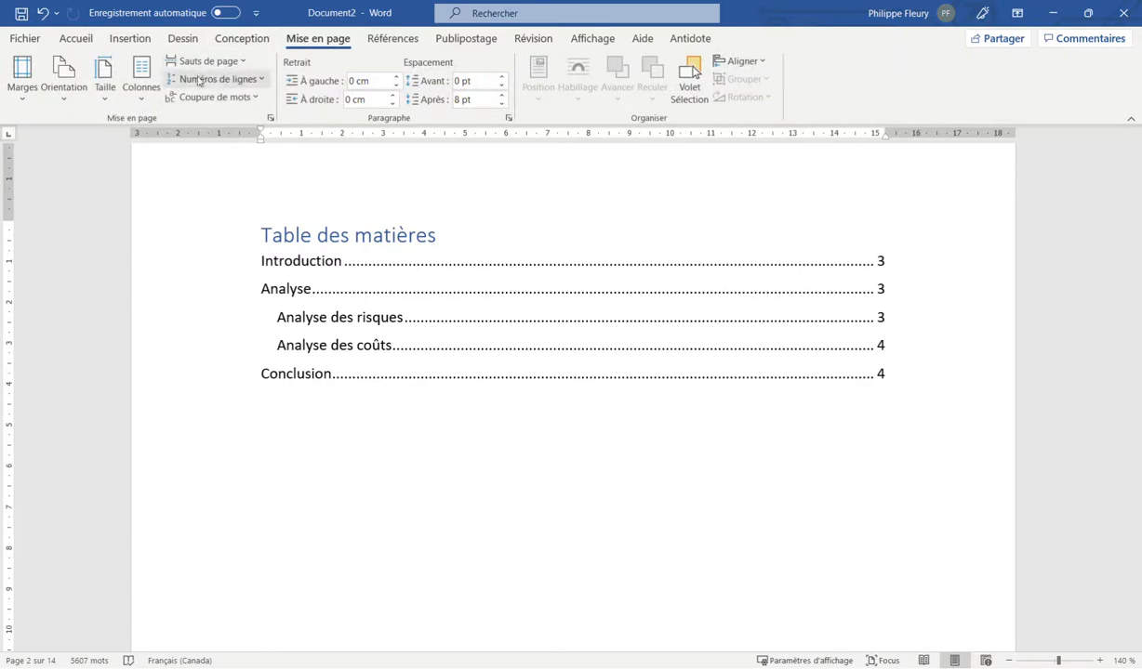
pyautogui.click(230, 79)
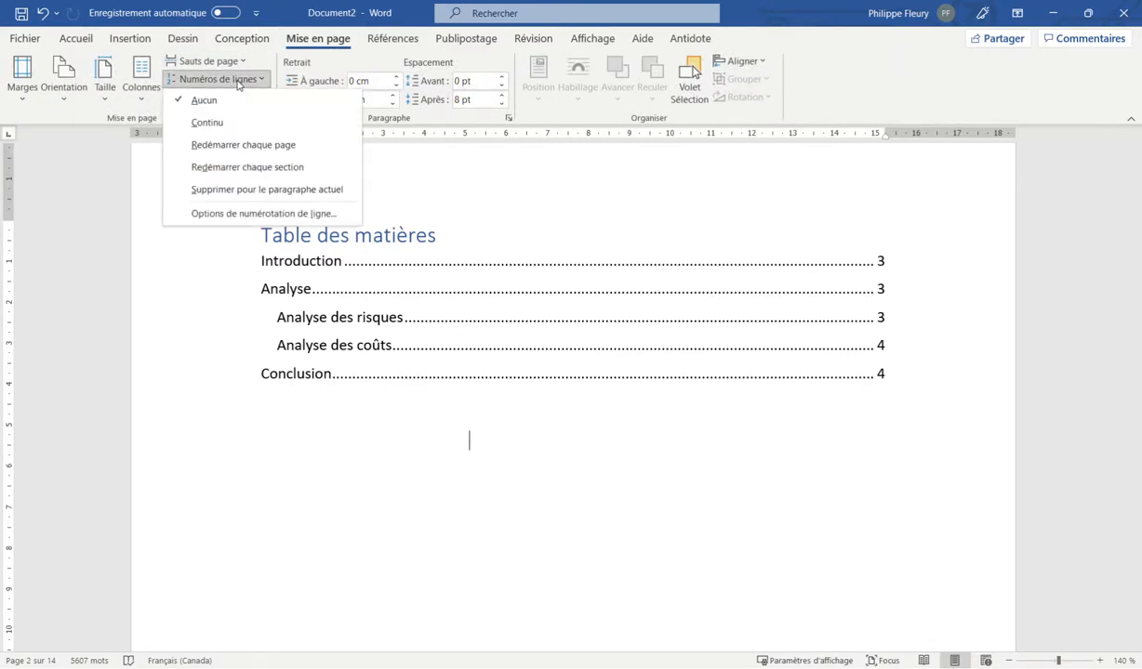
pyautogui.click(221, 61)
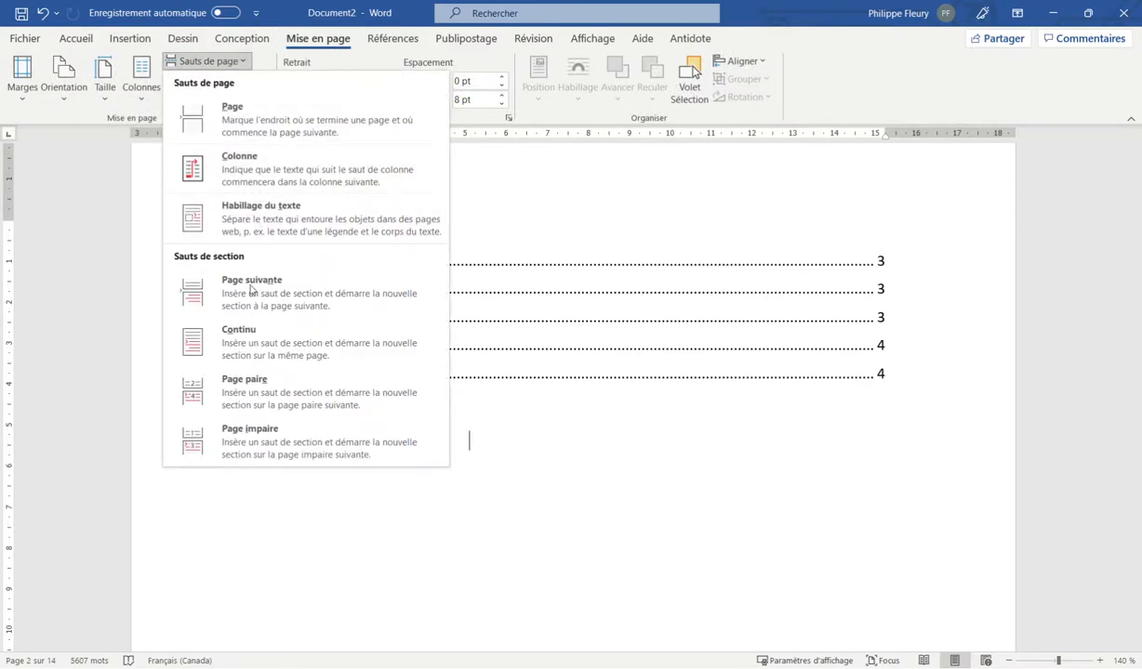
pyautogui.click(258, 346)
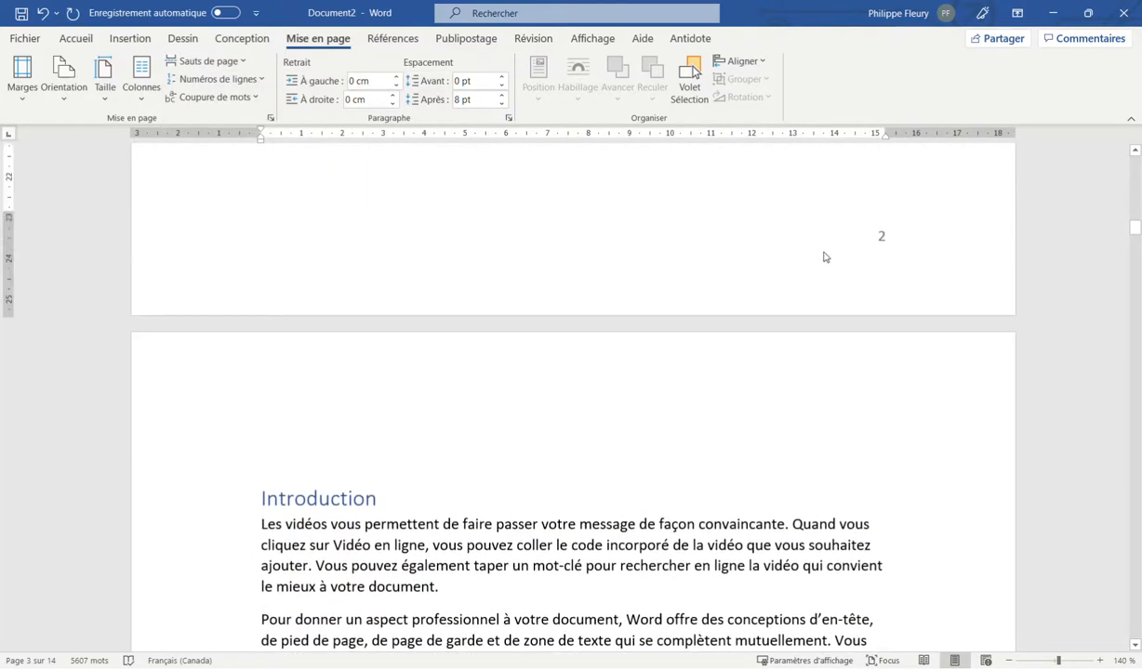
# Unlink the Section 2 footer from the previous section.
pyautogui.doubleClick(811, 260)
pyautogui.scroll(3, 739, 321)
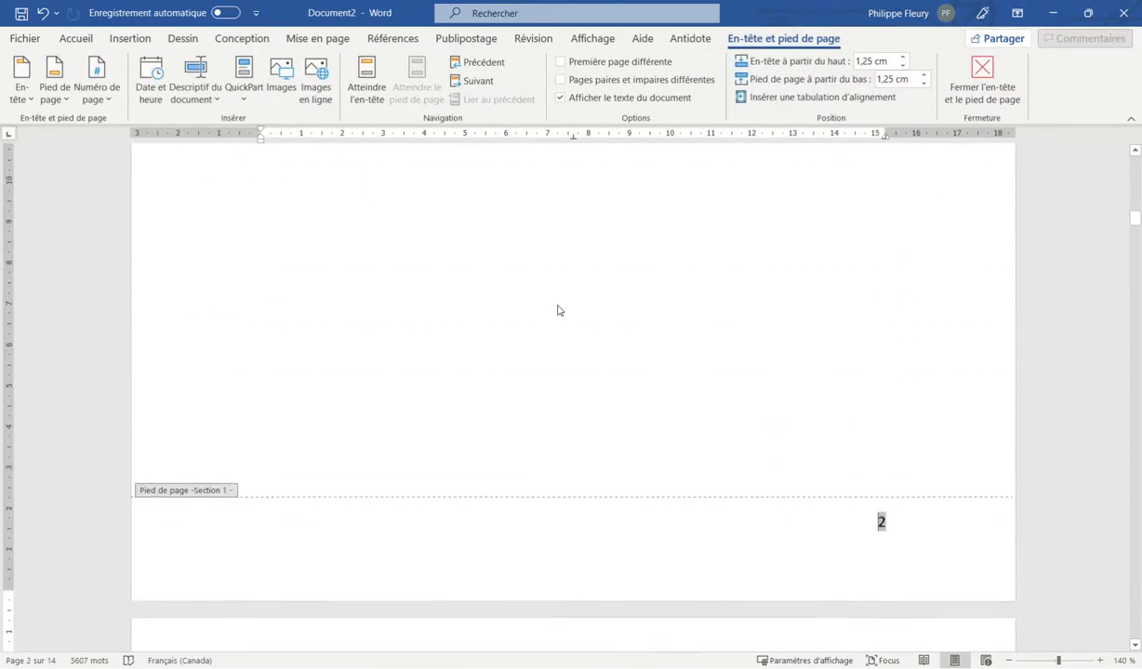
pyautogui.scroll(-2, 683, 331)
pyautogui.scroll(-1, 865, 487)
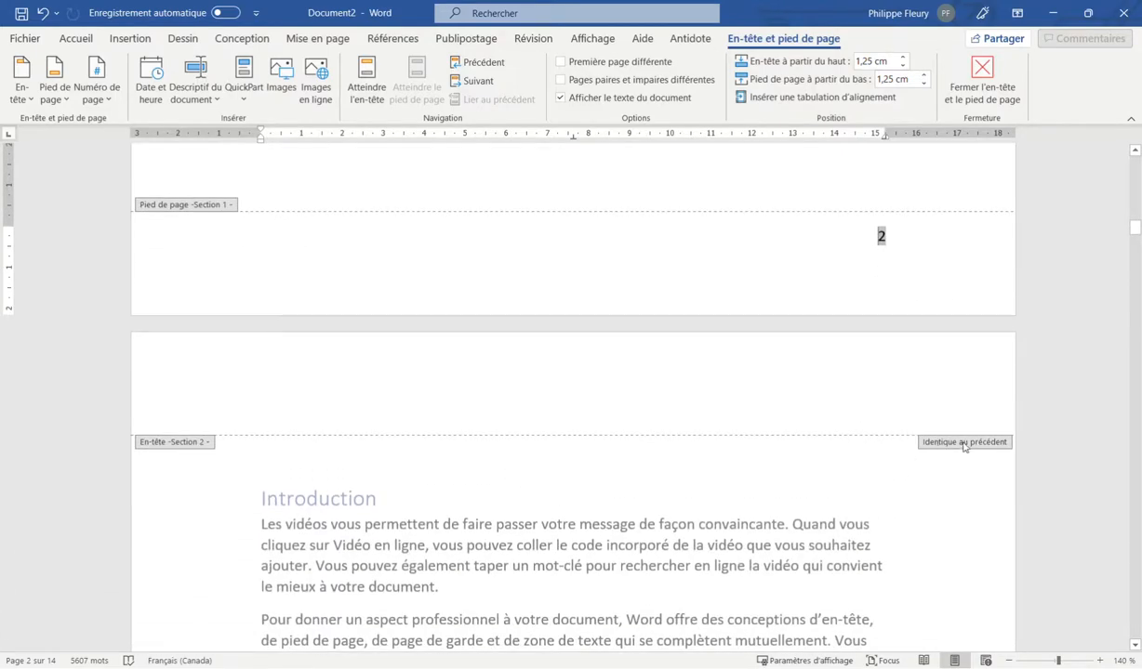
pyautogui.click(476, 81)
pyautogui.scroll(6, 735, 322)
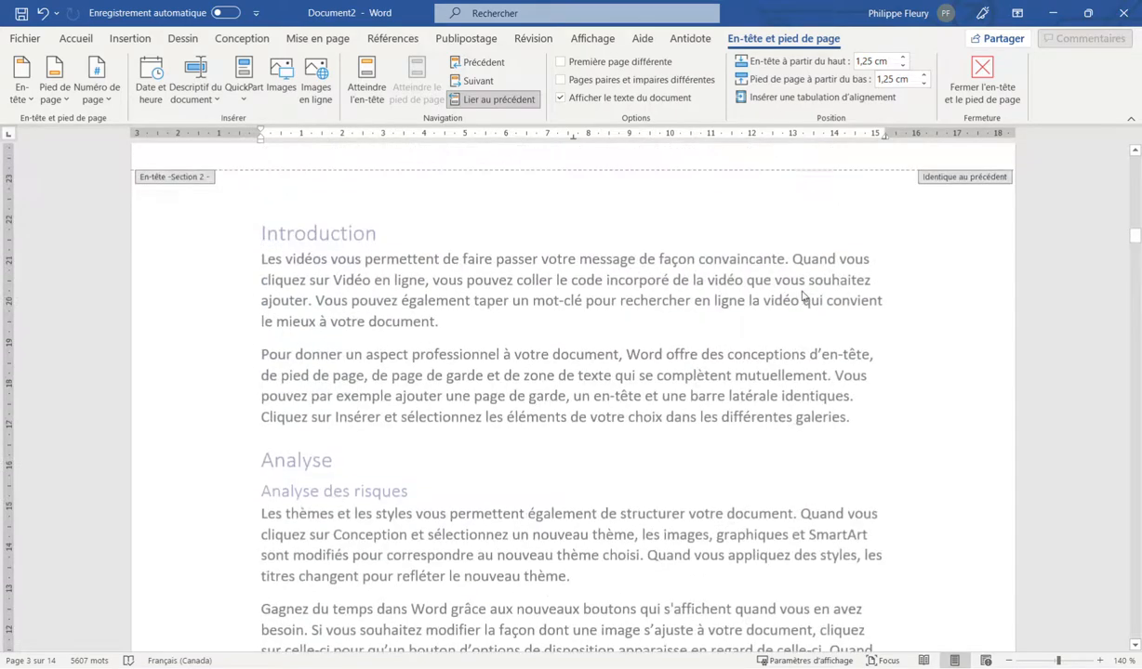
pyautogui.click(719, 303)
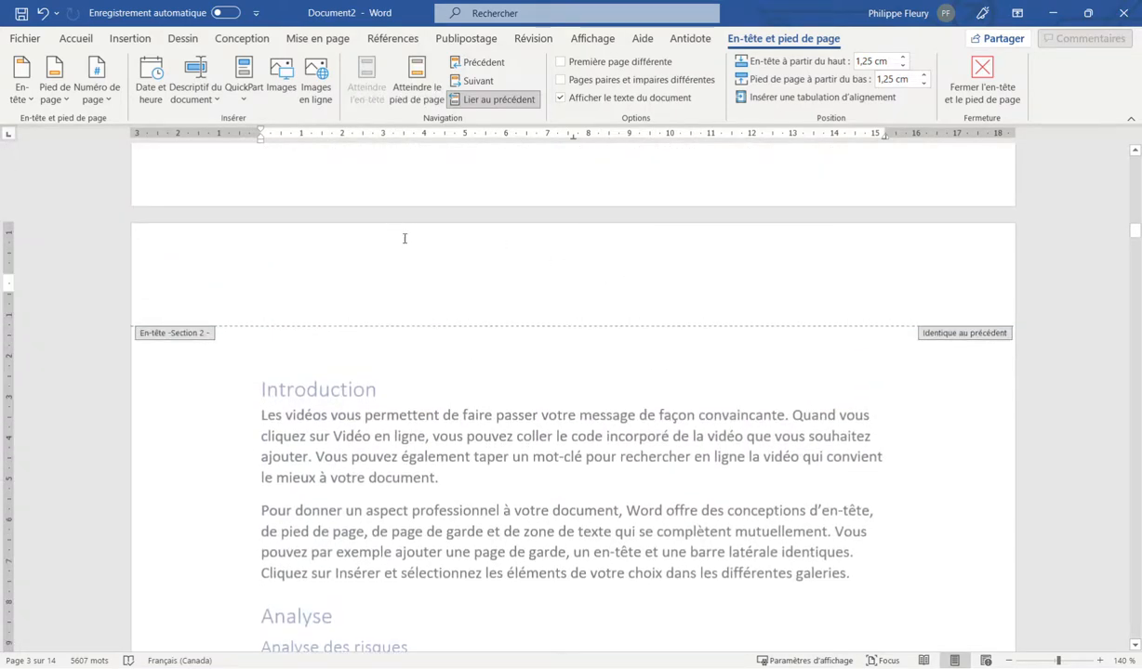
pyautogui.scroll(-10, 403, 237)
pyautogui.click(709, 402)
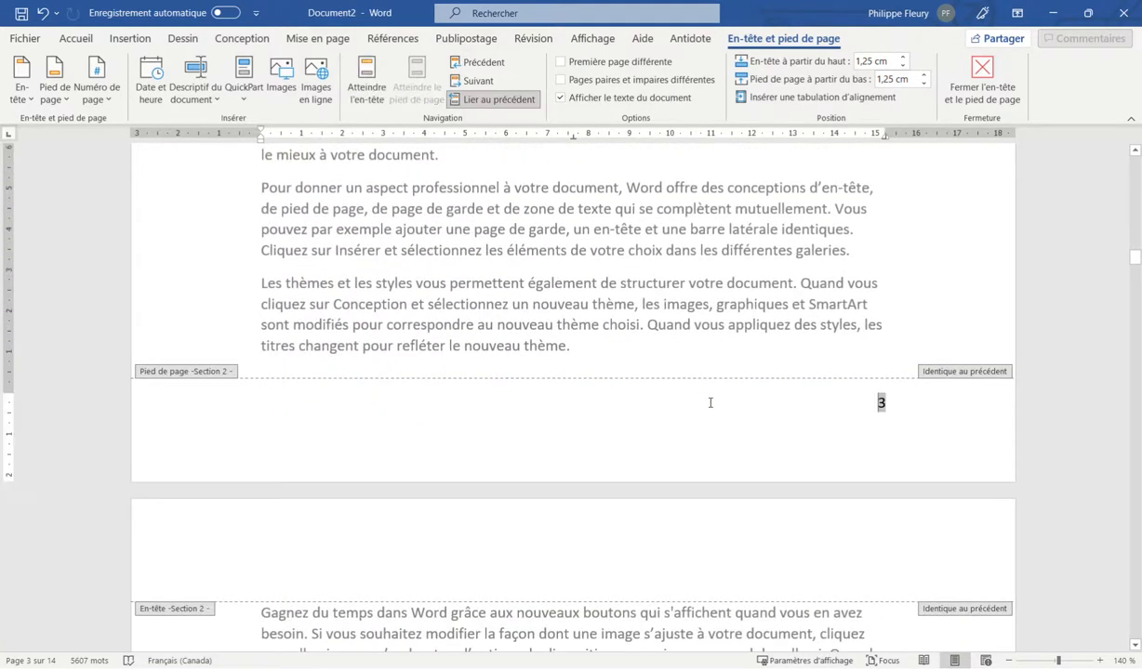
pyautogui.click(492, 106)
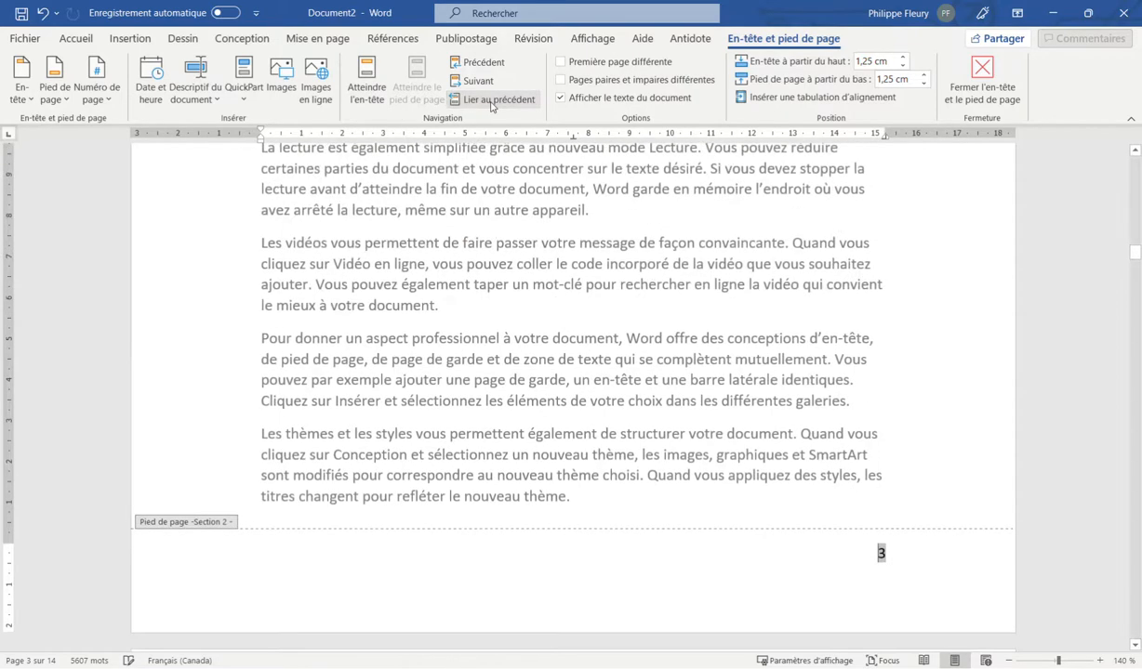
# Delete the page number from the Section 1 footer and check the footers of both sections.
pyautogui.scroll(9, 706, 387)
pyautogui.scroll(3, 718, 388)
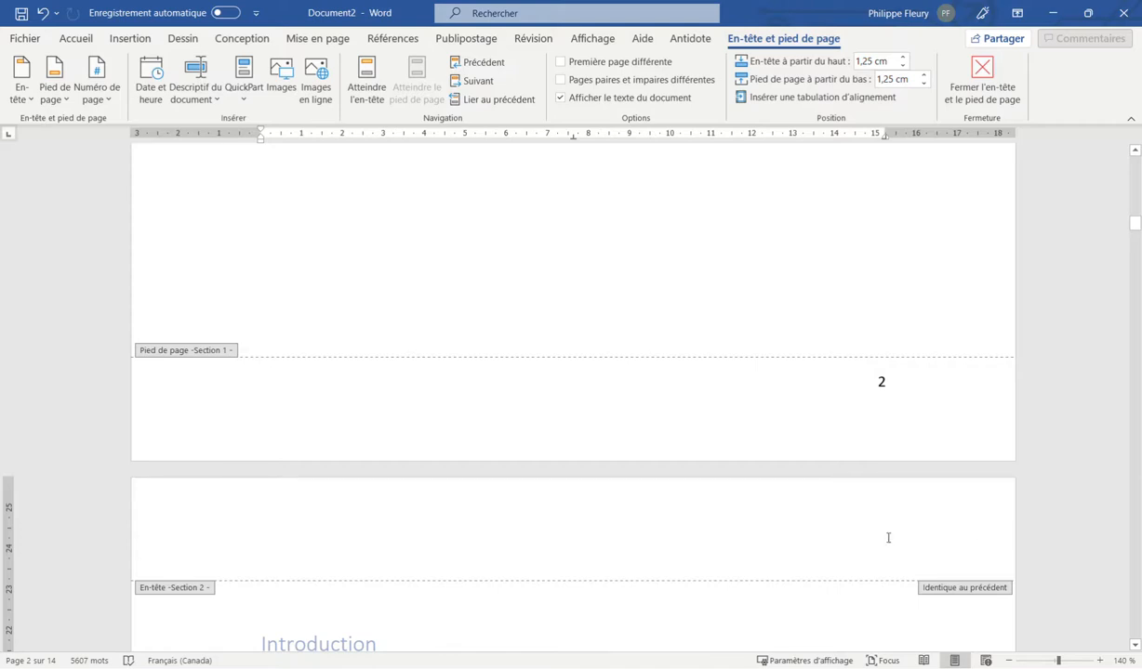
pyautogui.click(894, 380)
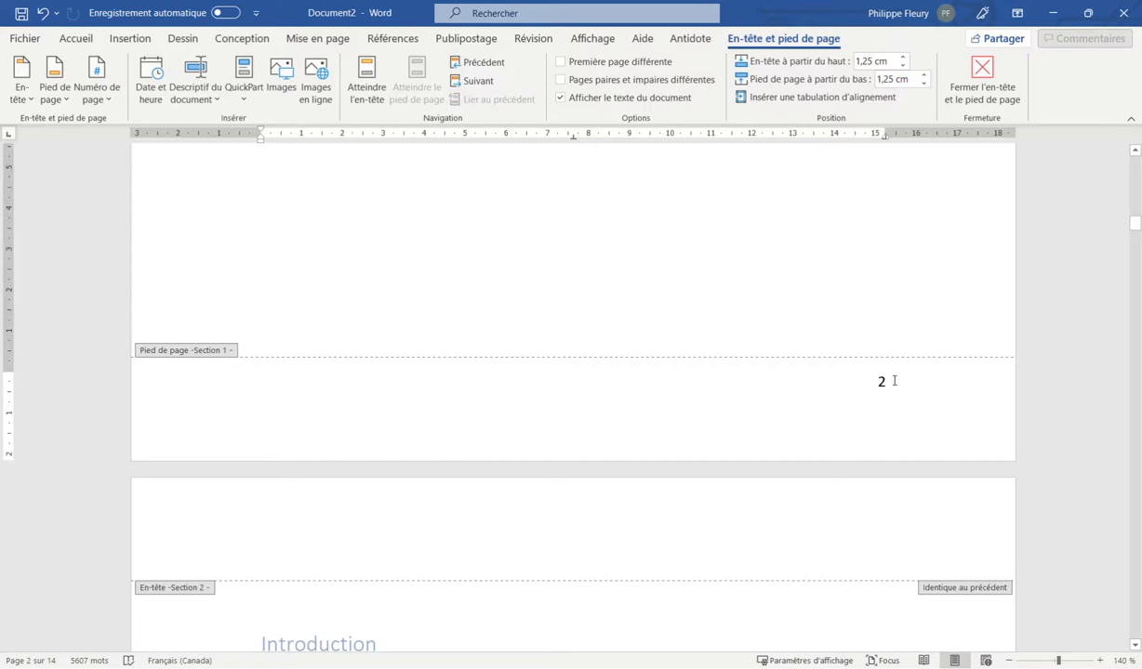
pyautogui.scroll(5, 882, 367)
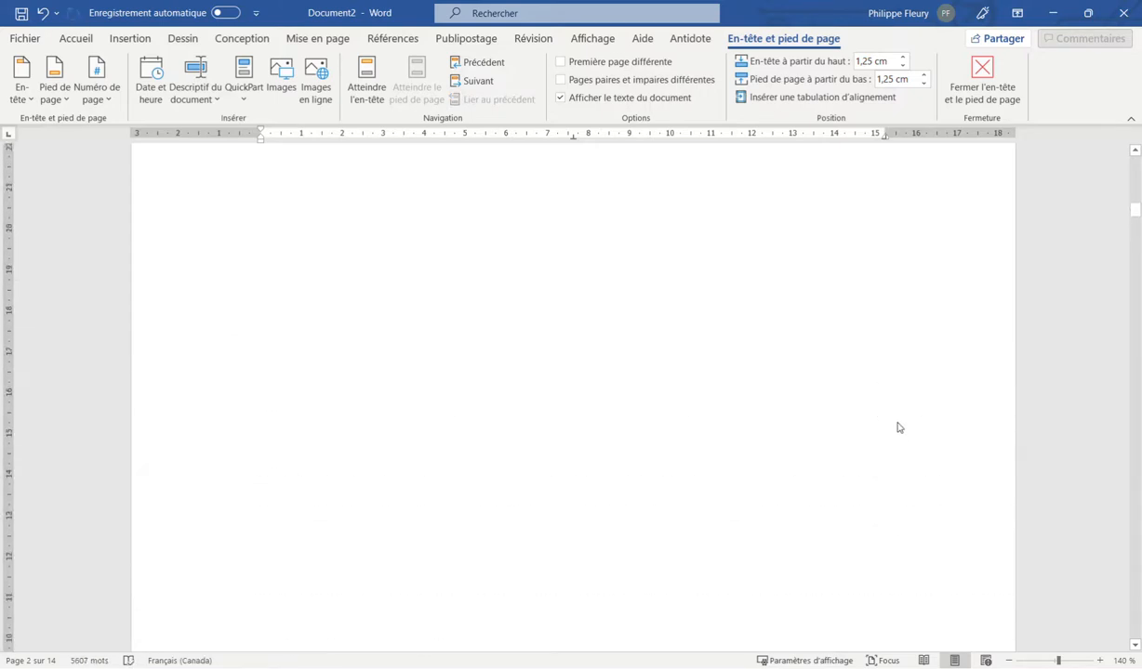
pyautogui.scroll(8, 898, 414)
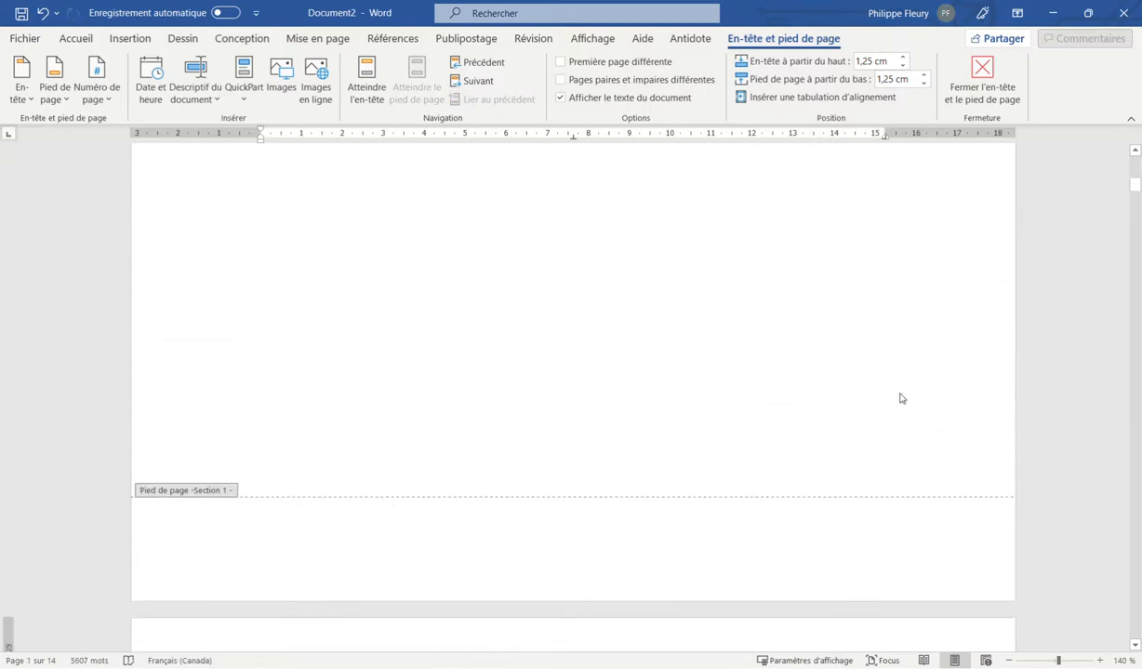
pyautogui.scroll(-10, 681, 464)
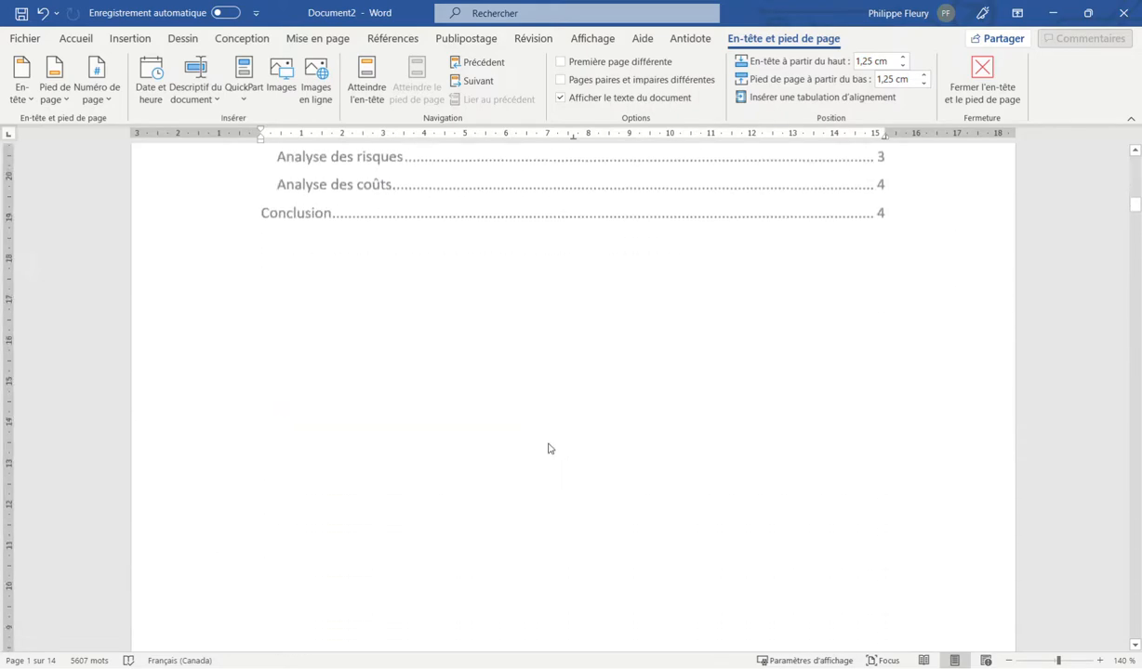
pyautogui.scroll(-5, 550, 447)
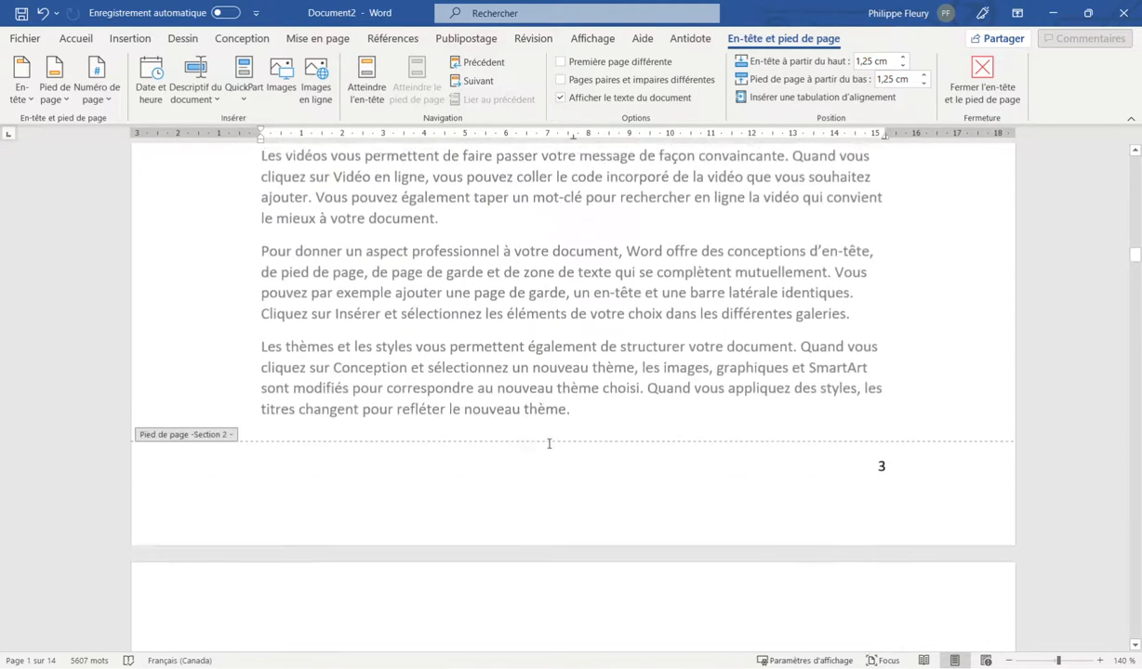
pyautogui.click(871, 447)
pyautogui.click(878, 448)
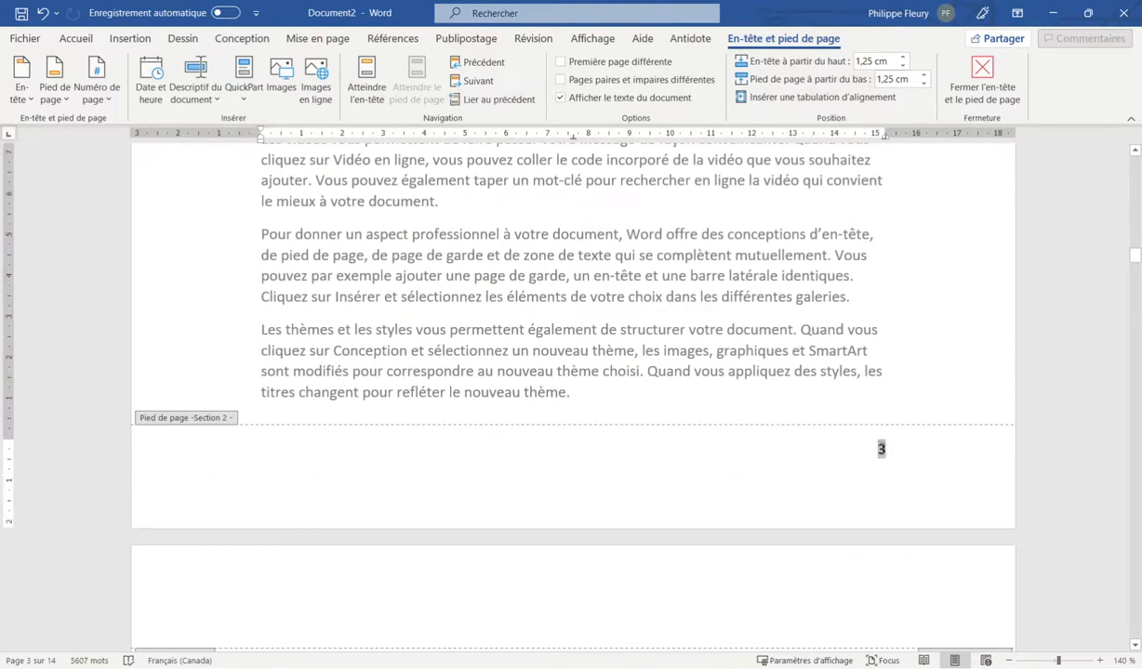
pyautogui.rightClick(877, 449)
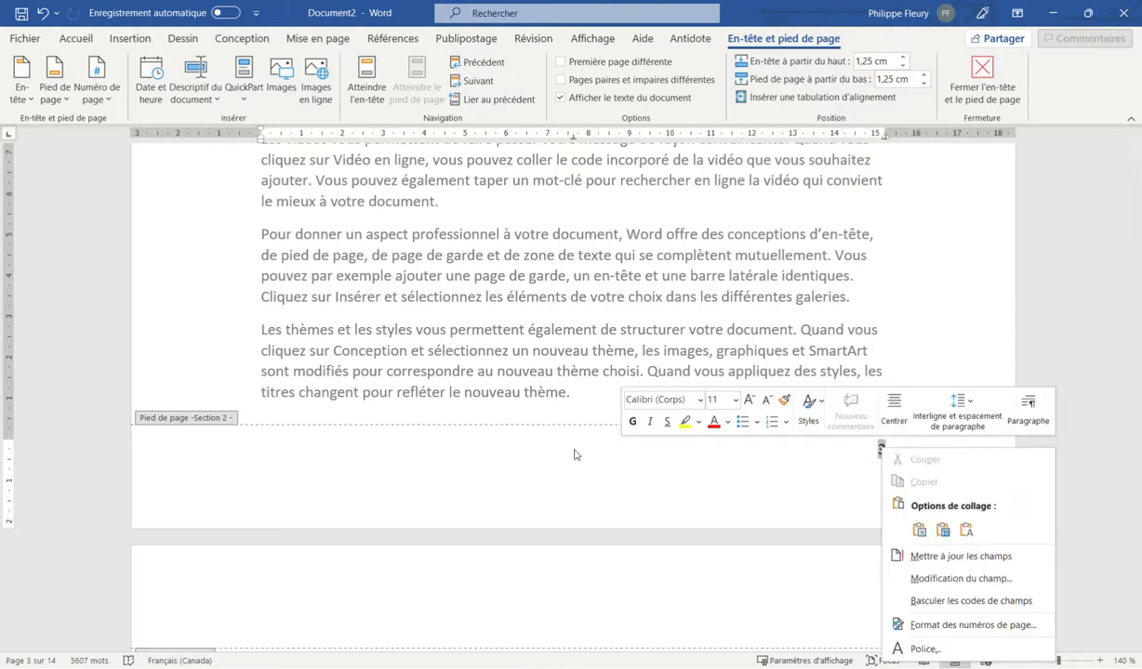
pyautogui.click(499, 423)
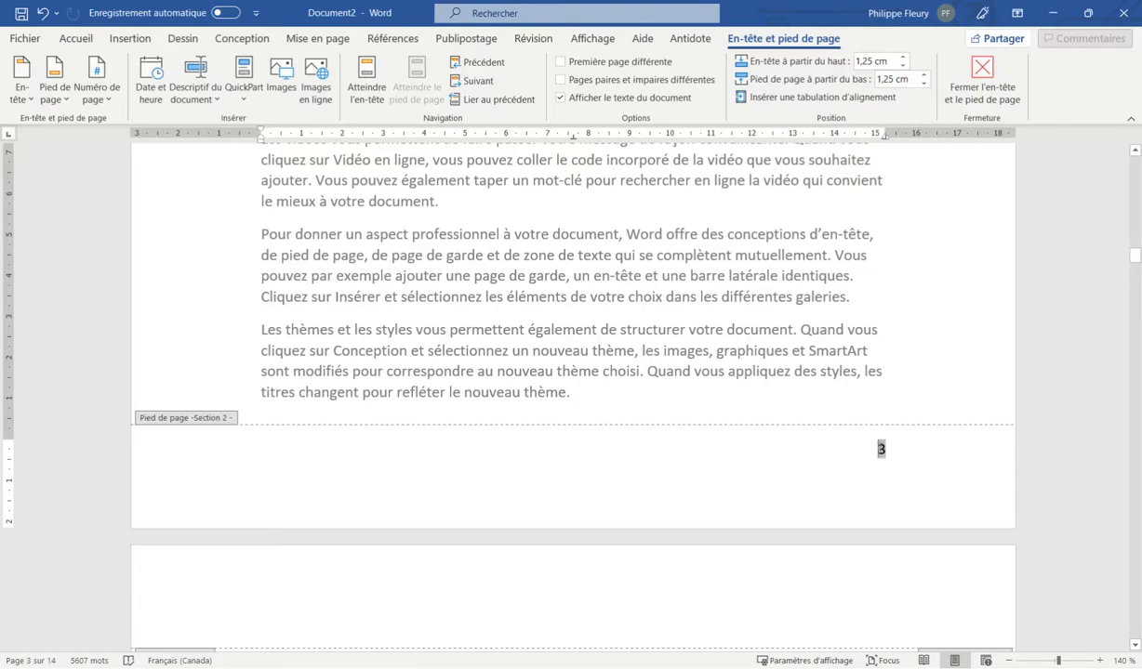
# Set the Section 2 footer's page numbering to start at 1 instead of continuing from the previous section.
pyautogui.click(894, 452)
pyautogui.doubleClick(881, 450)
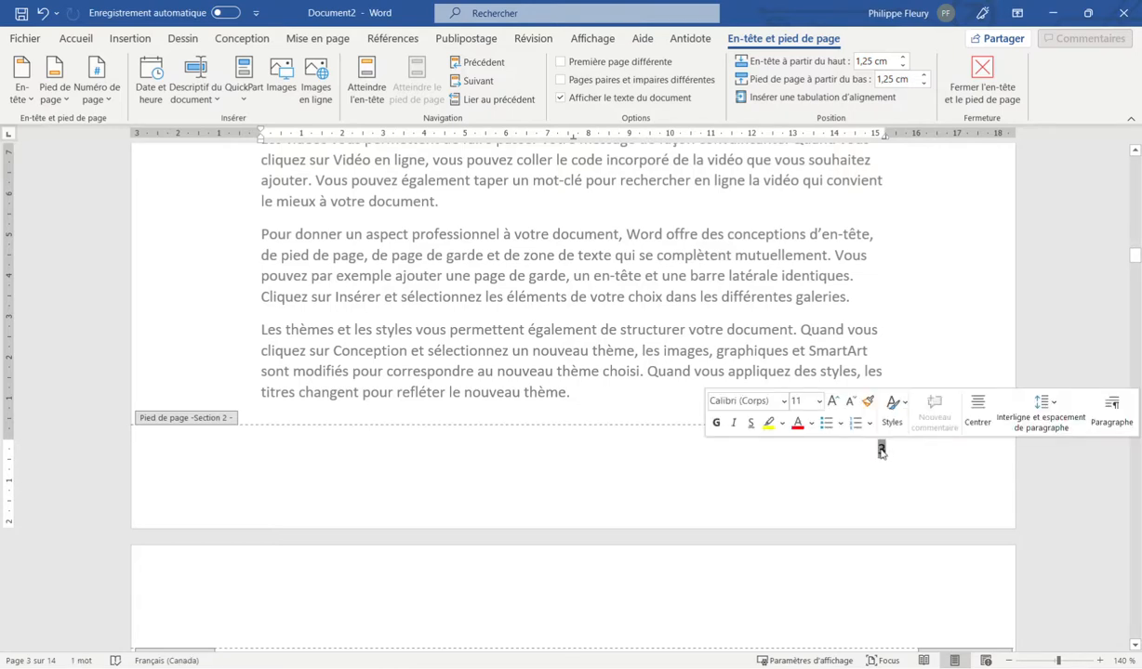
pyautogui.rightClick(880, 450)
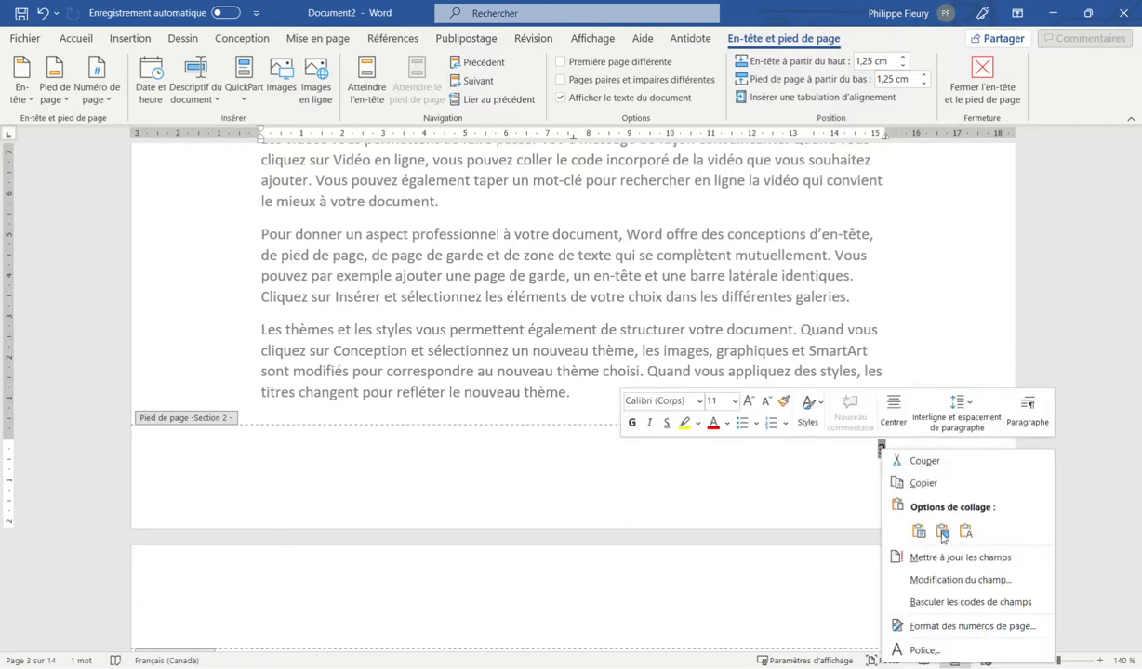
pyautogui.click(949, 625)
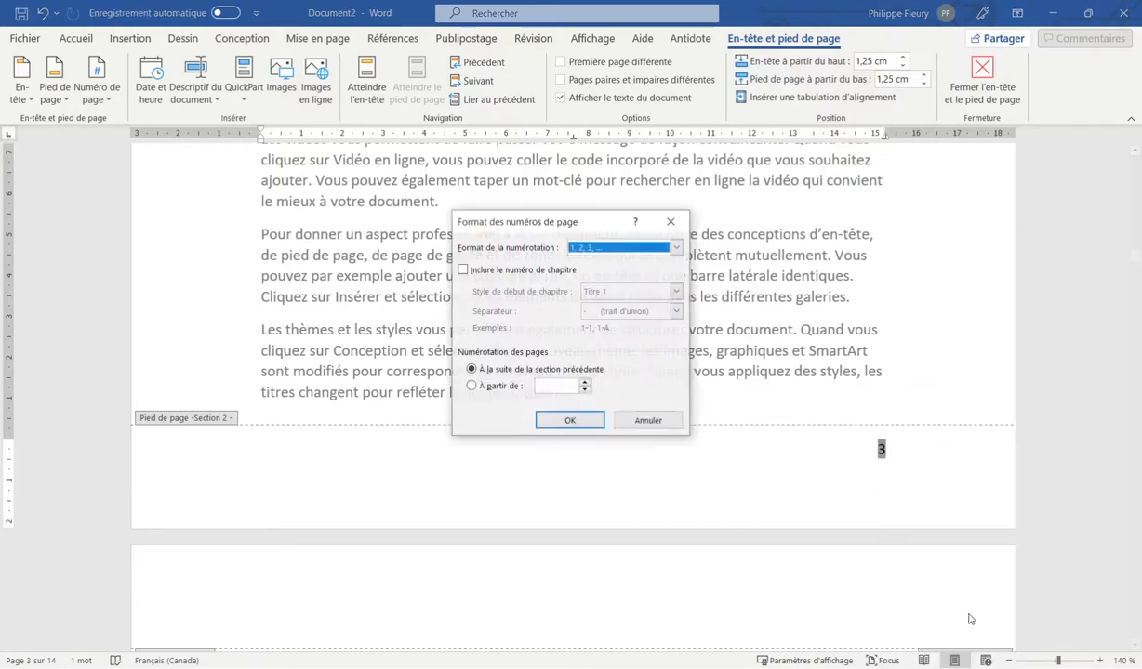
pyautogui.click(471, 386)
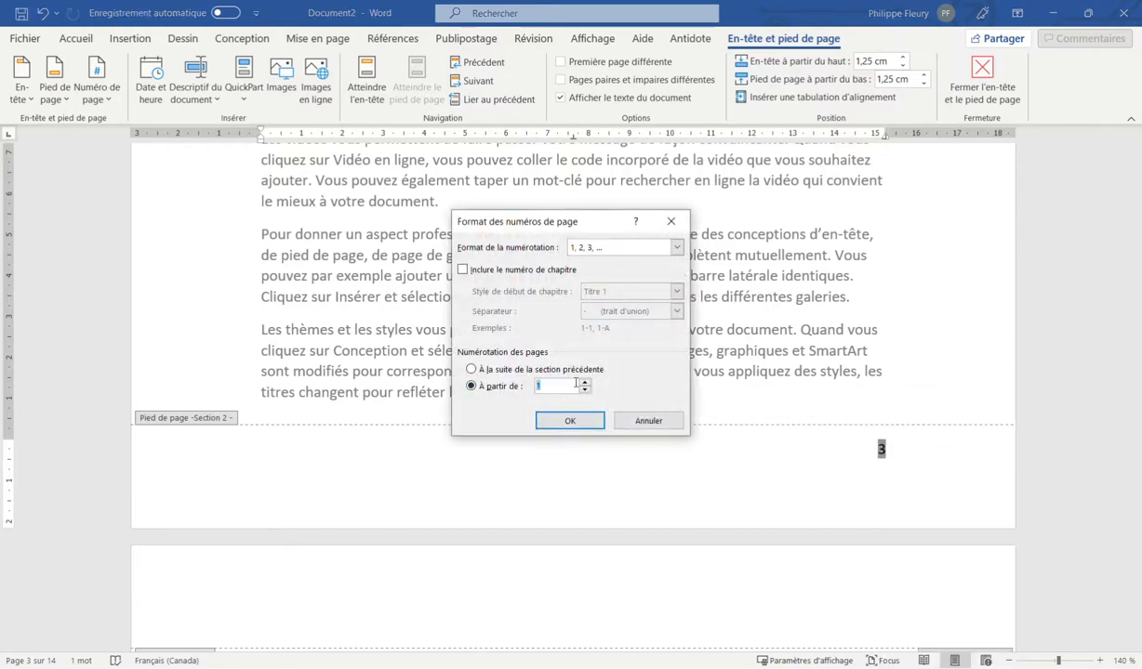
pyautogui.click(563, 425)
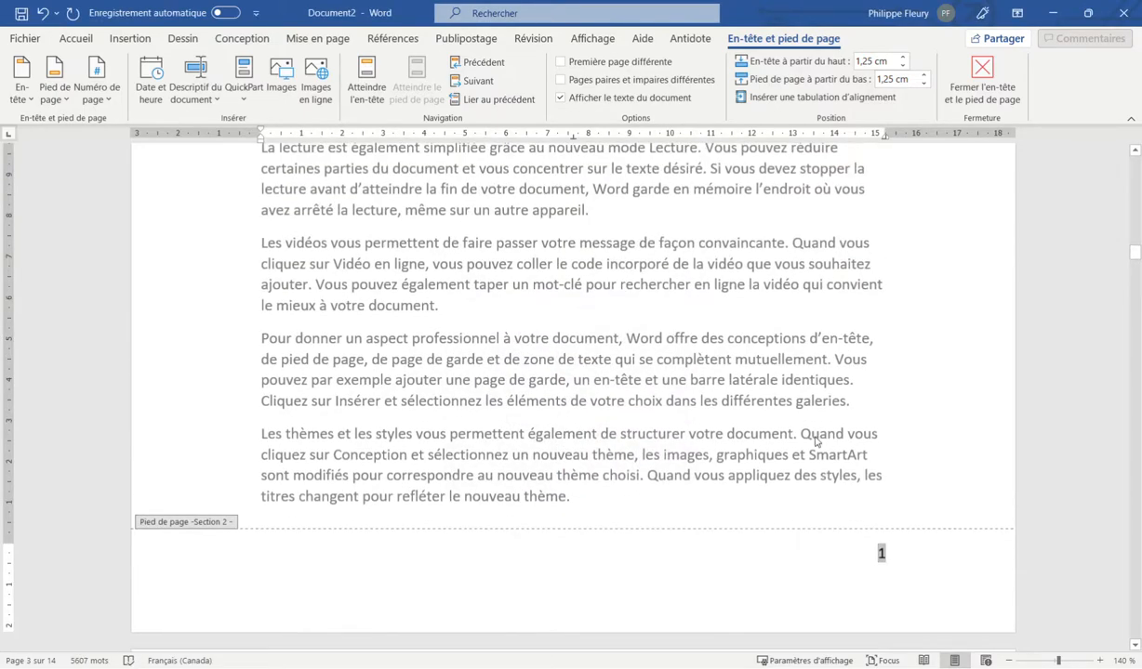
# Leave footer editing and update the table of contents, refreshing the page numbers only.
pyautogui.scroll(-3, 799, 430)
pyautogui.scroll(15, 816, 436)
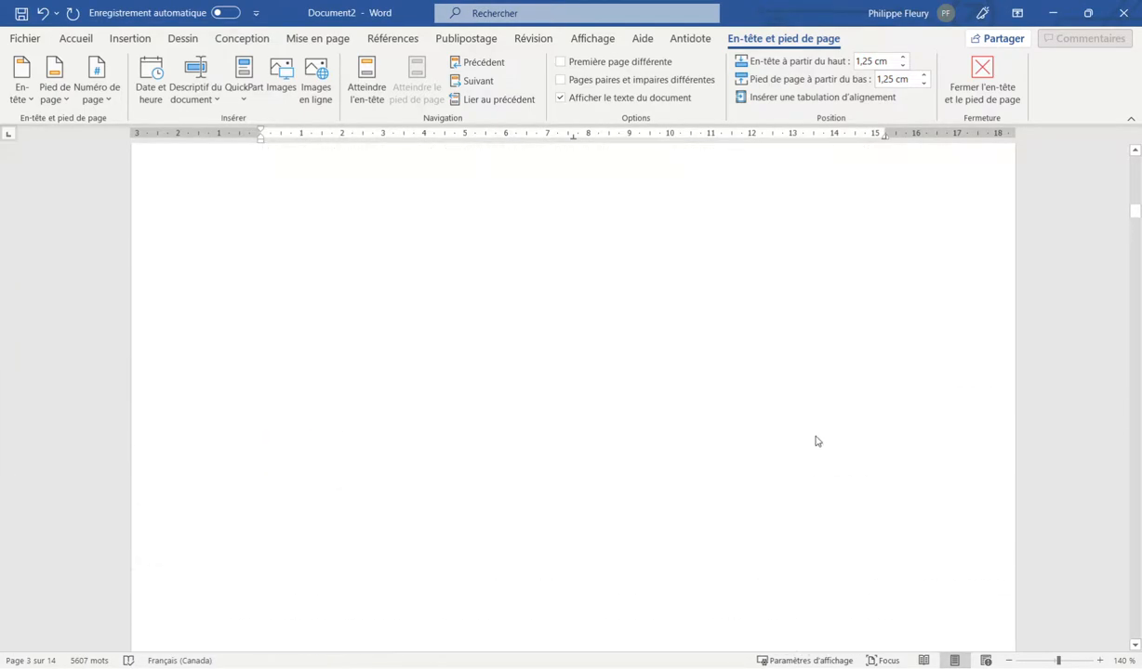
pyautogui.scroll(3, 816, 441)
pyautogui.scroll(-5, 761, 430)
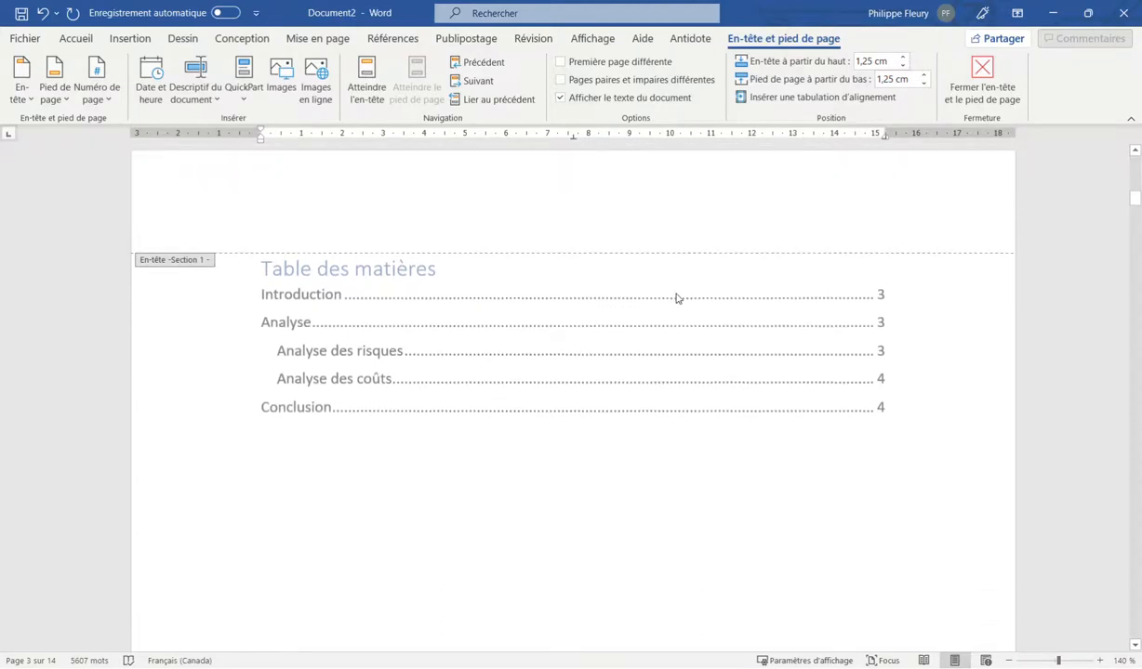
pyautogui.doubleClick(650, 319)
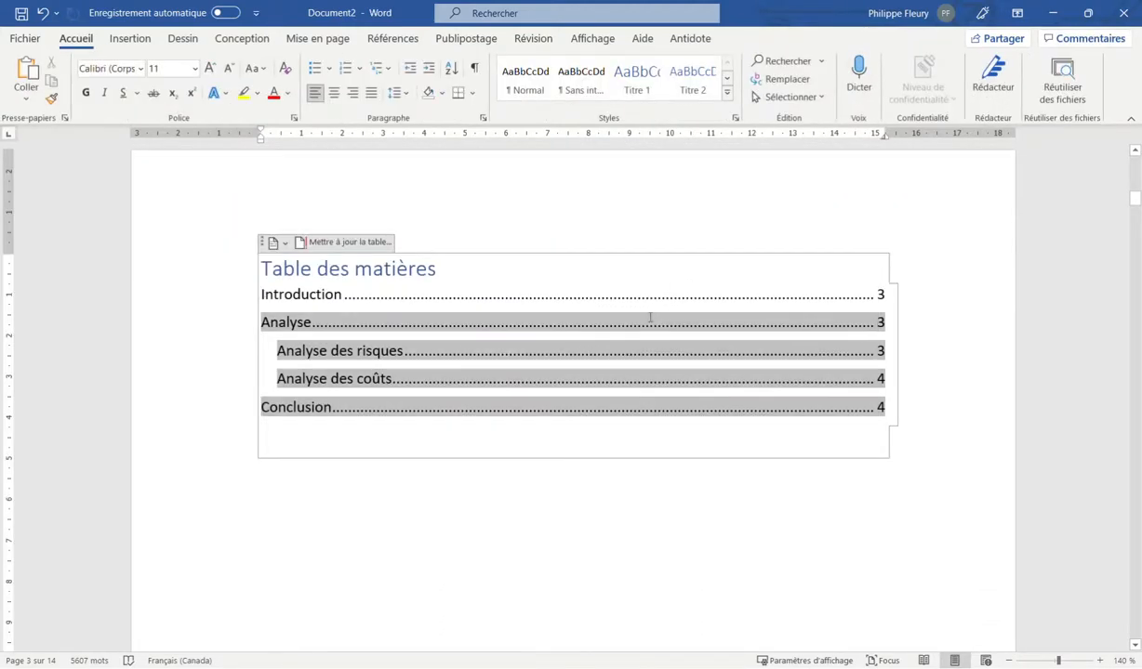
pyautogui.rightClick(650, 319)
pyautogui.click(693, 429)
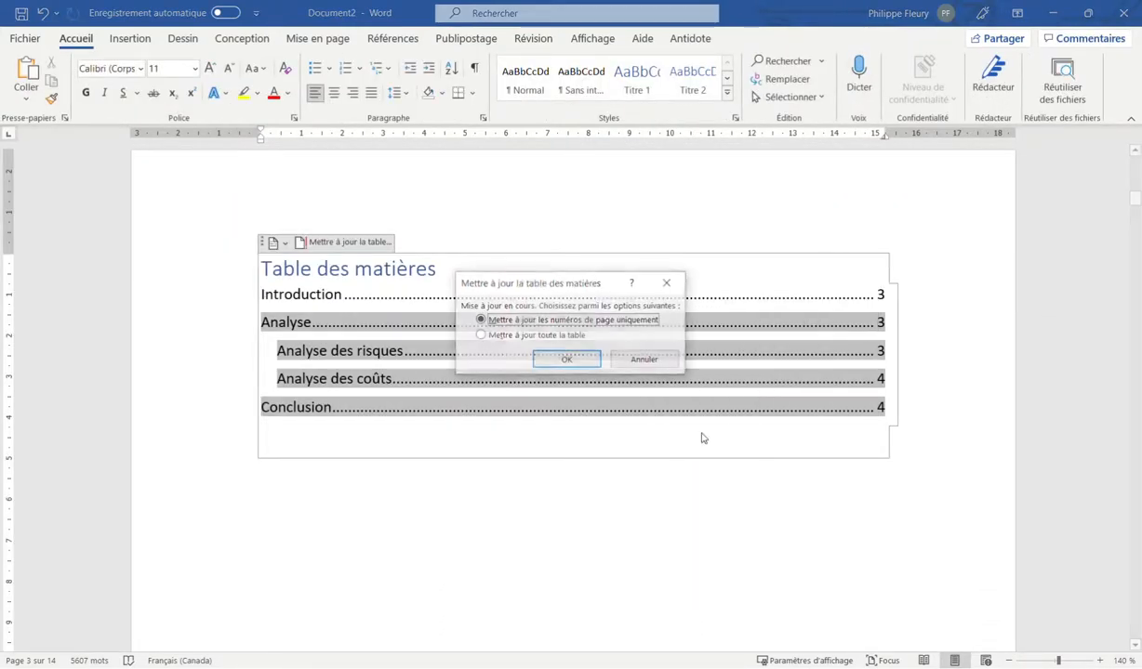
pyautogui.click(566, 360)
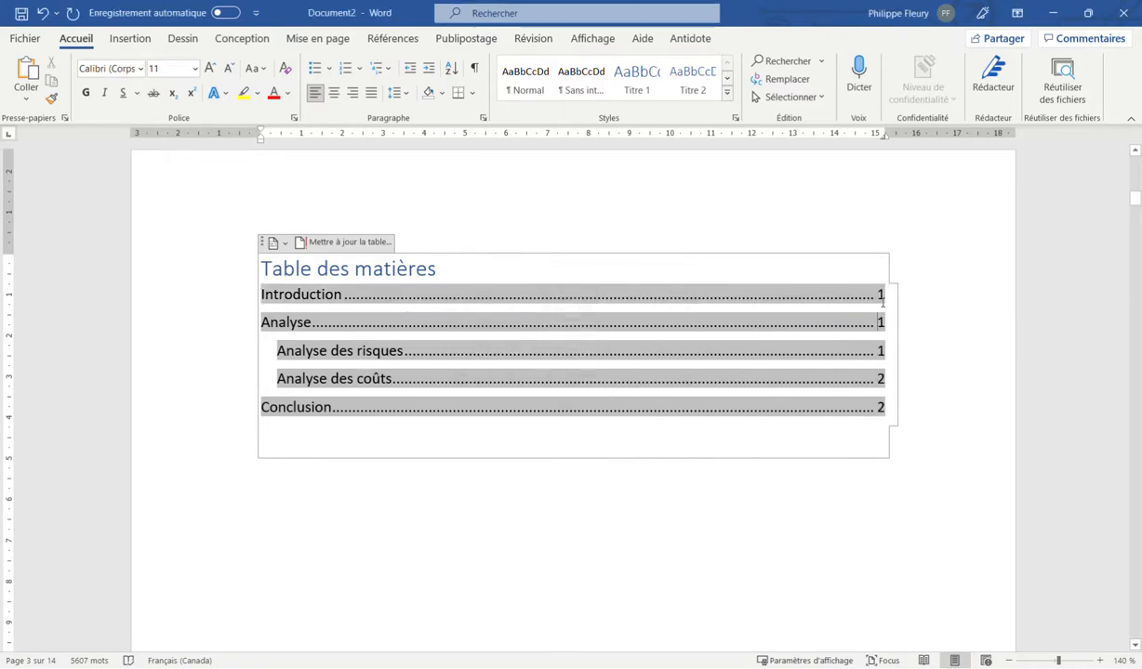
# Review the page numbering across the front page, the table of contents and the pages from the Introduction onward.
pyautogui.scroll(8, 715, 326)
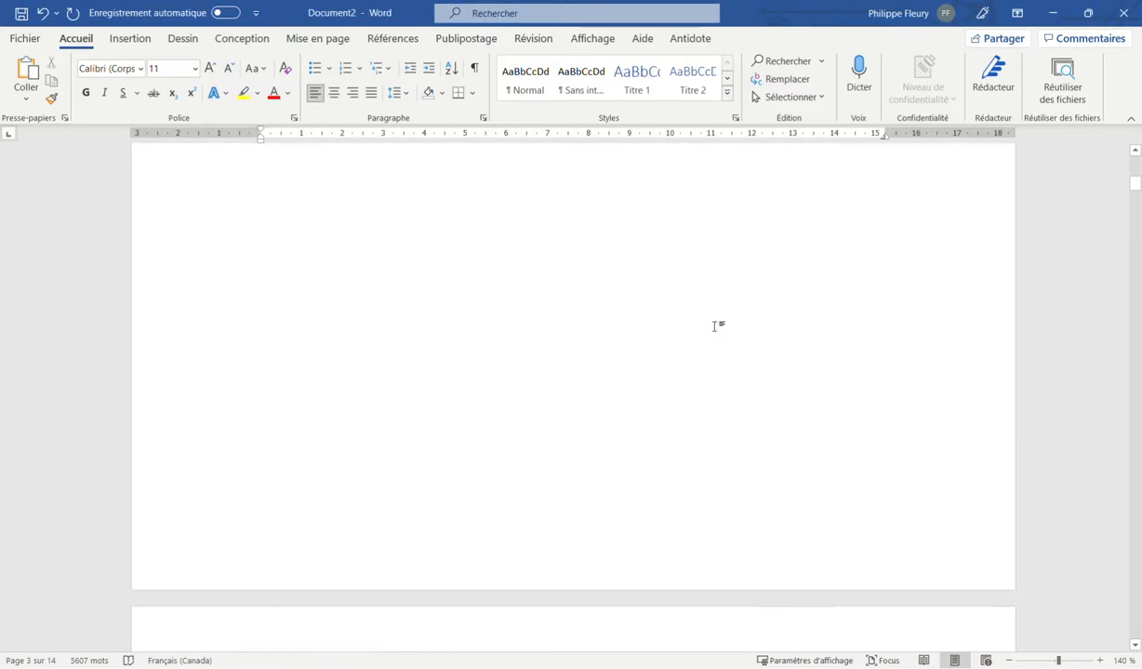
pyautogui.scroll(-4, 715, 327)
pyautogui.scroll(-15, 714, 327)
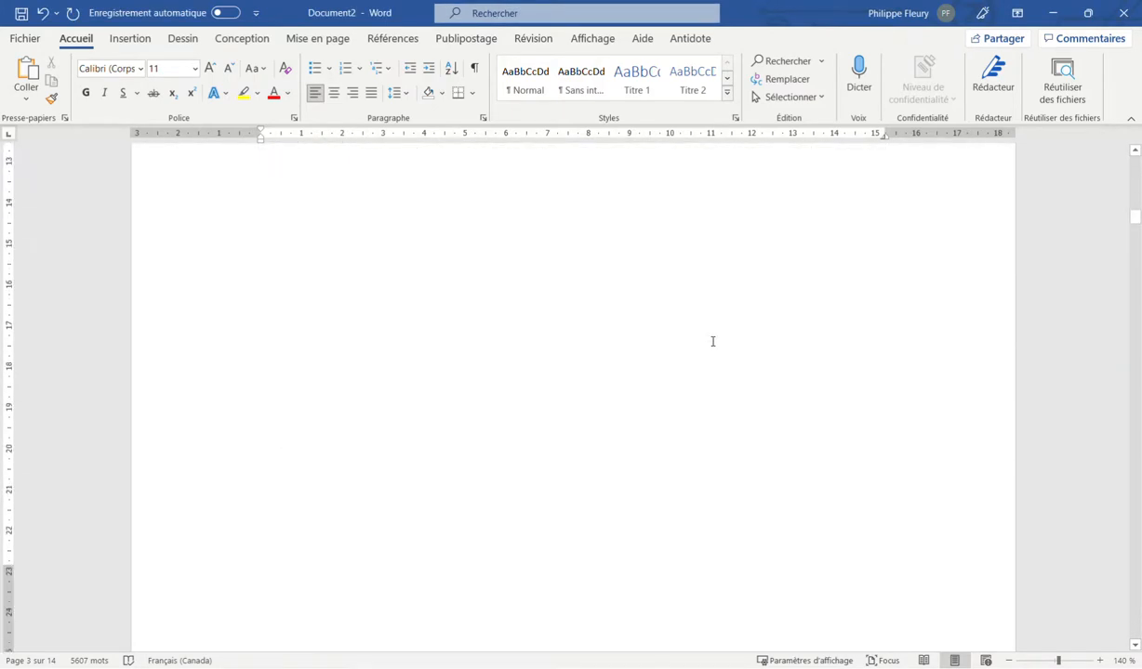
pyautogui.click(729, 453)
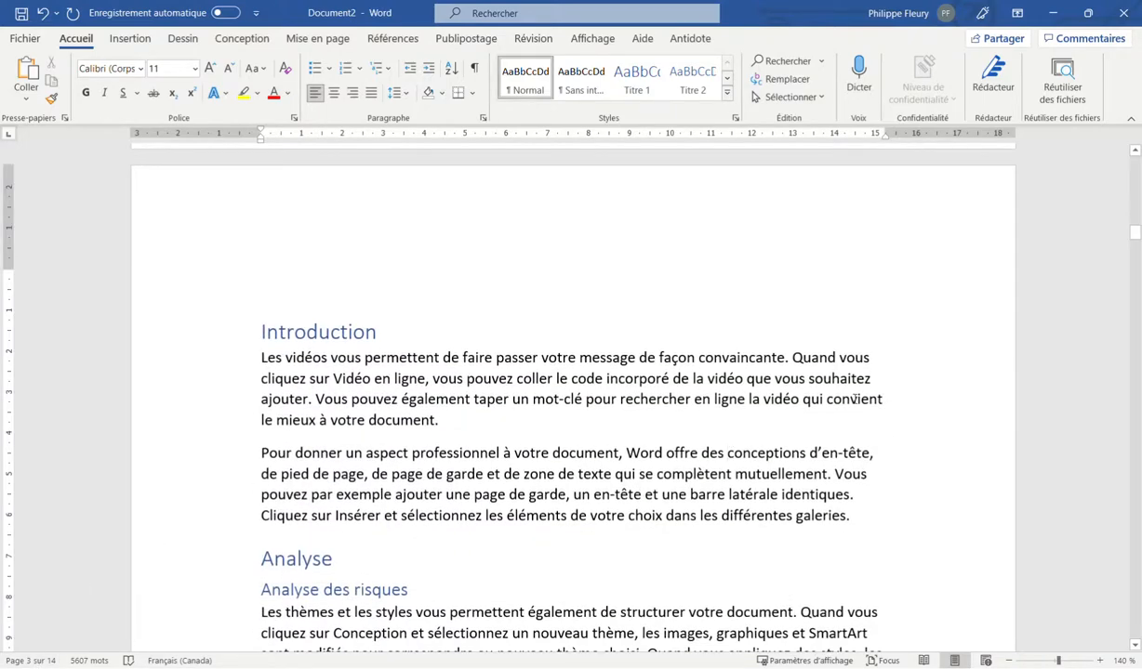
pyautogui.scroll(-10, 846, 346)
pyautogui.scroll(-4, 846, 346)
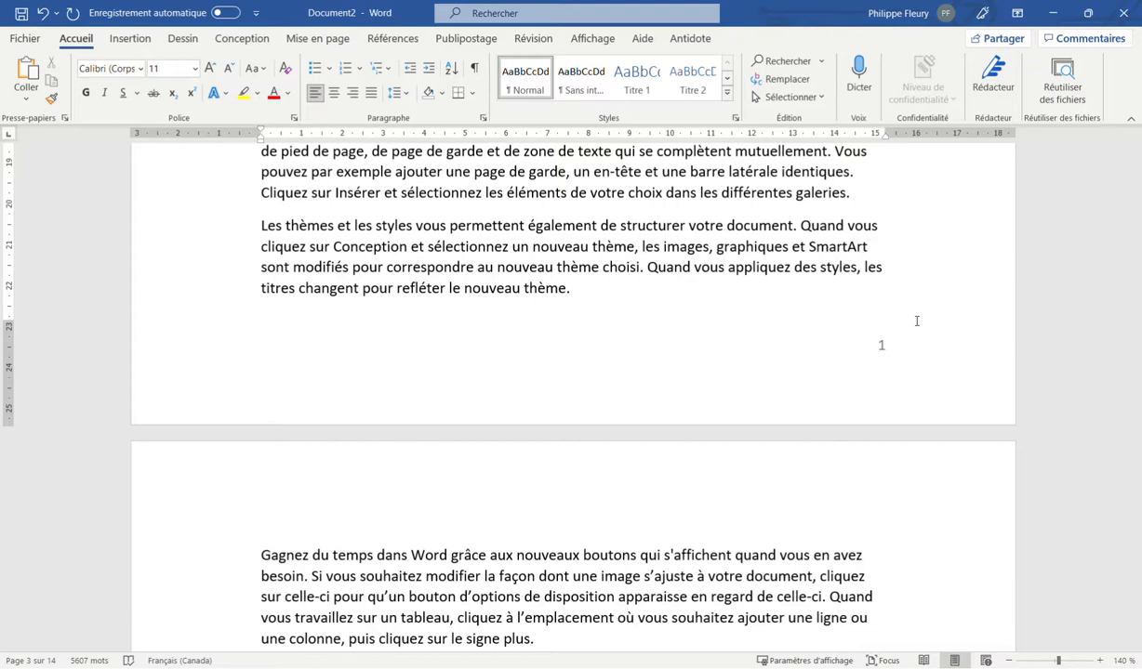
pyautogui.scroll(-10, 561, 259)
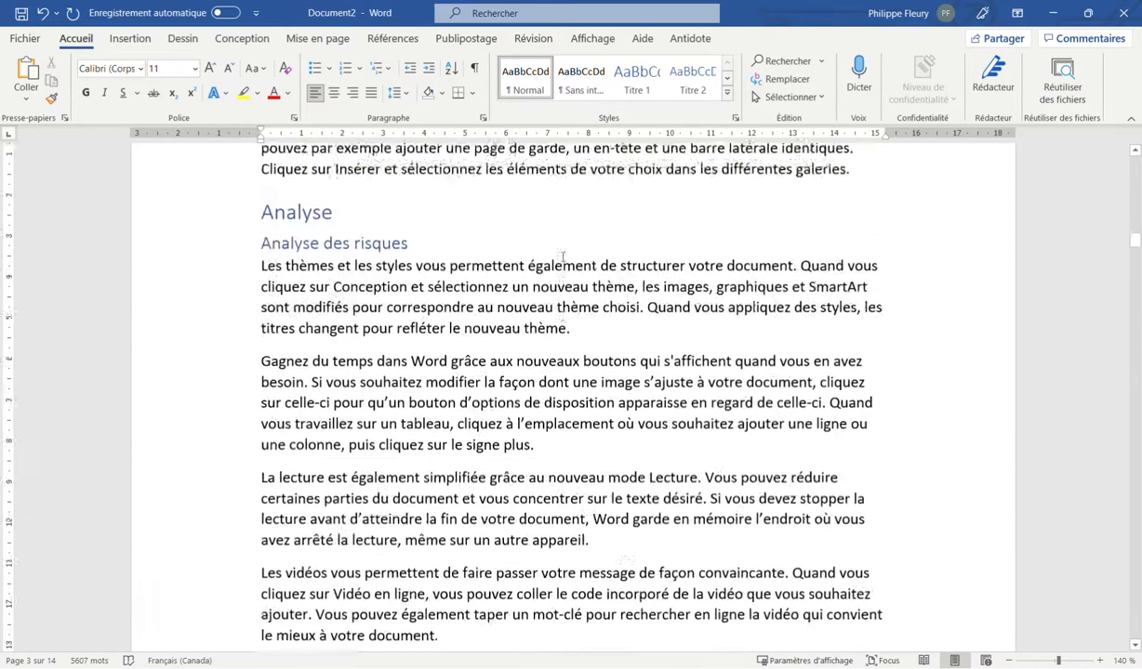
pyautogui.scroll(10, 561, 260)
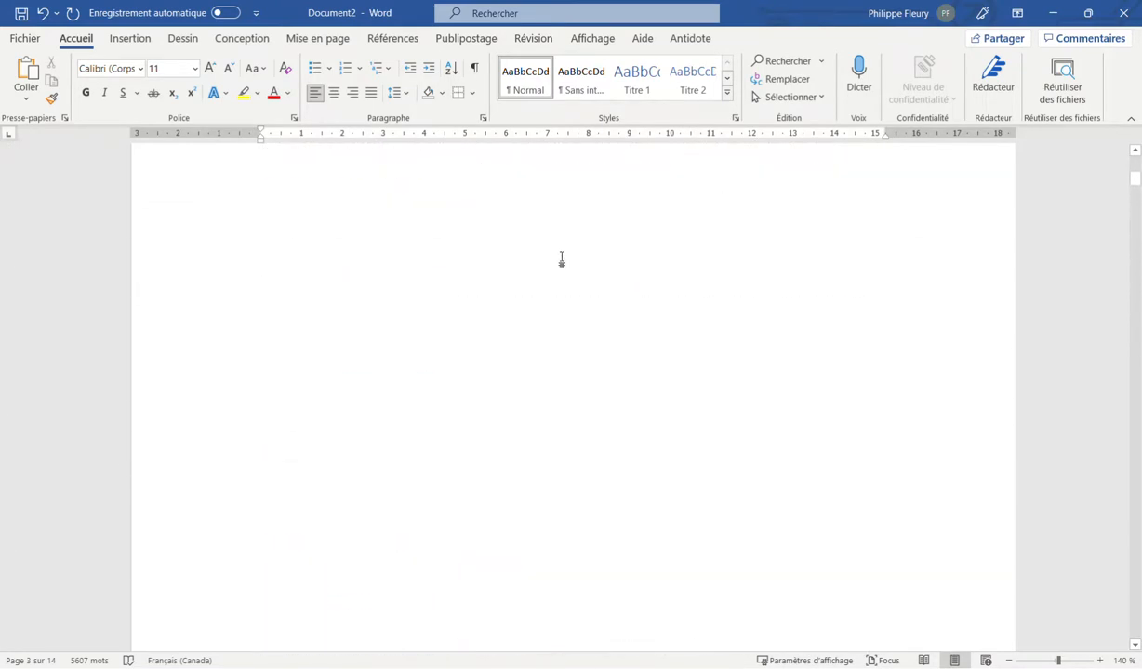
pyautogui.scroll(5, 562, 259)
pyautogui.scroll(-10, 613, 344)
pyautogui.scroll(4, 613, 344)
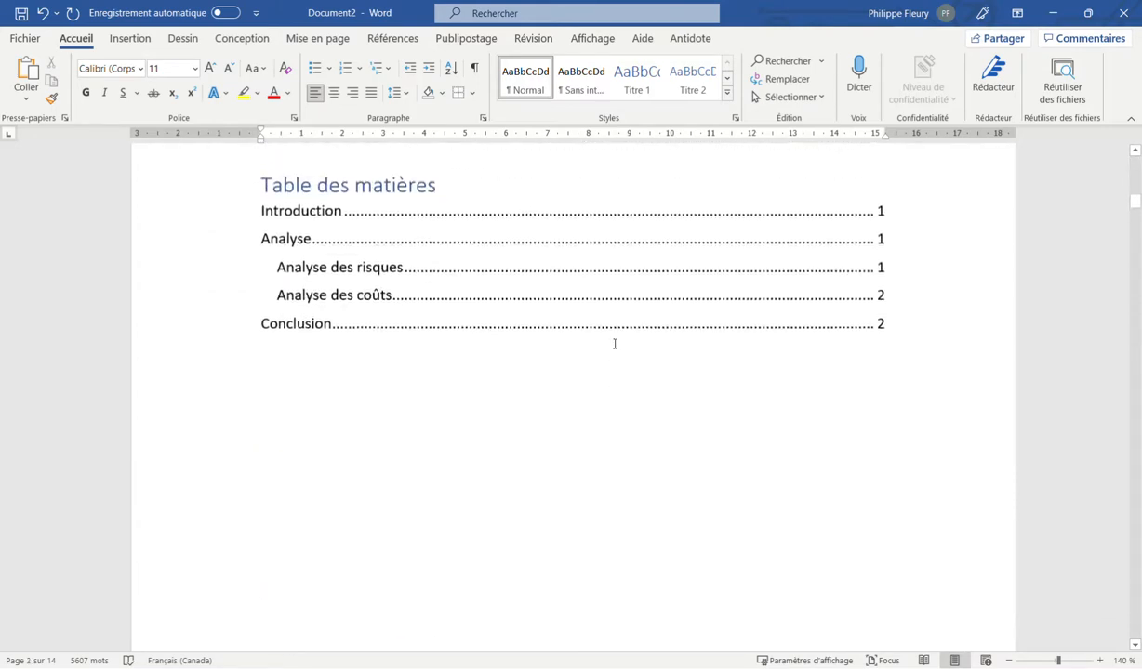
pyautogui.click(382, 40)
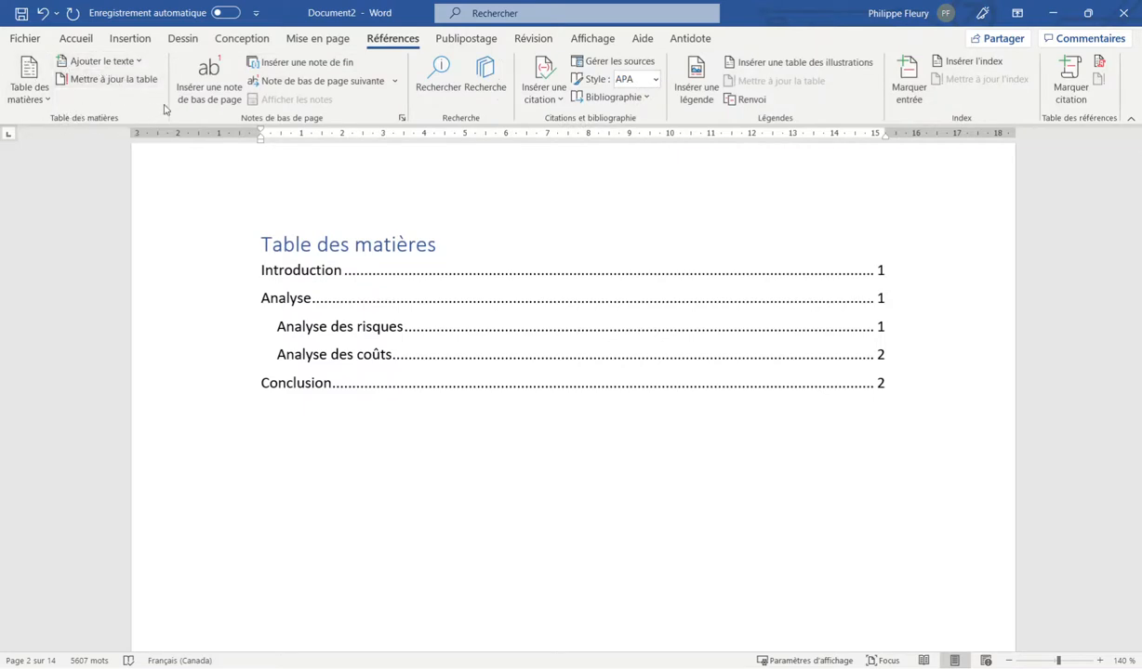
pyautogui.scroll(-9, 471, 406)
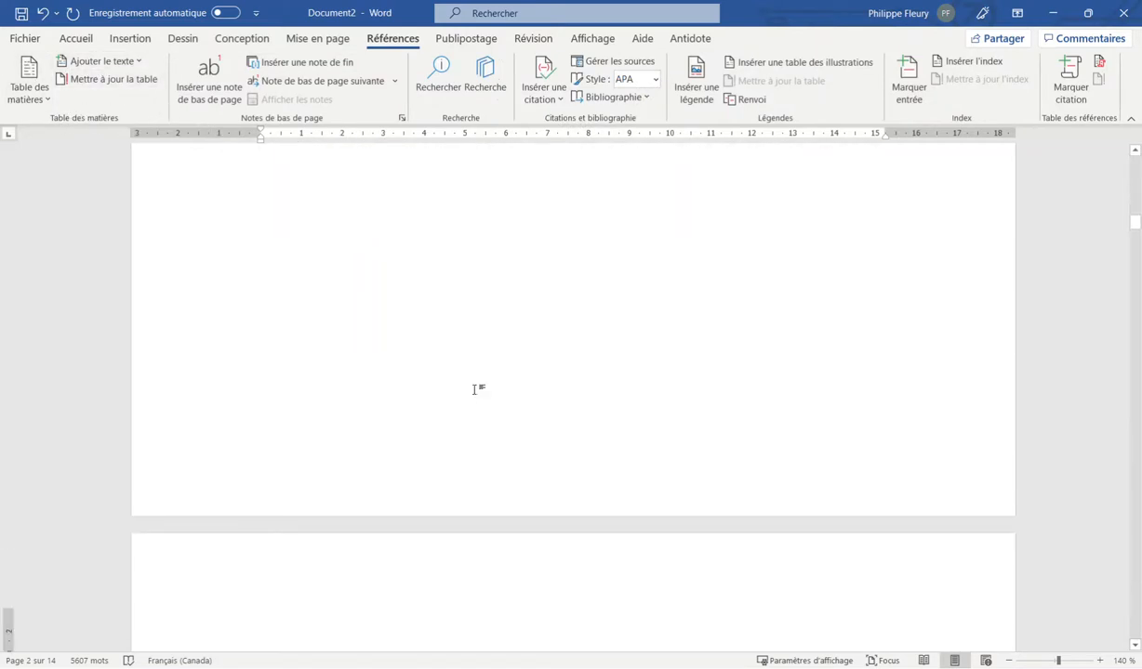
pyautogui.scroll(2, 476, 389)
# Examine the available styles and the base-style choices for a new style, then cancel and close the Styles list.
pyautogui.click(76, 38)
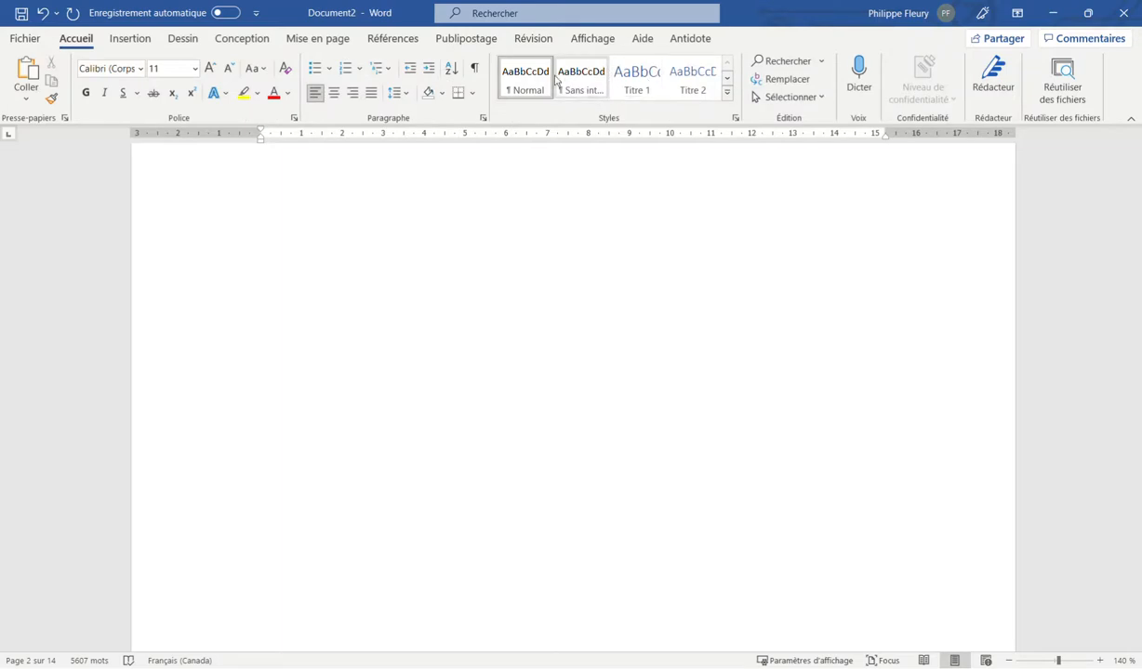
pyautogui.click(727, 79)
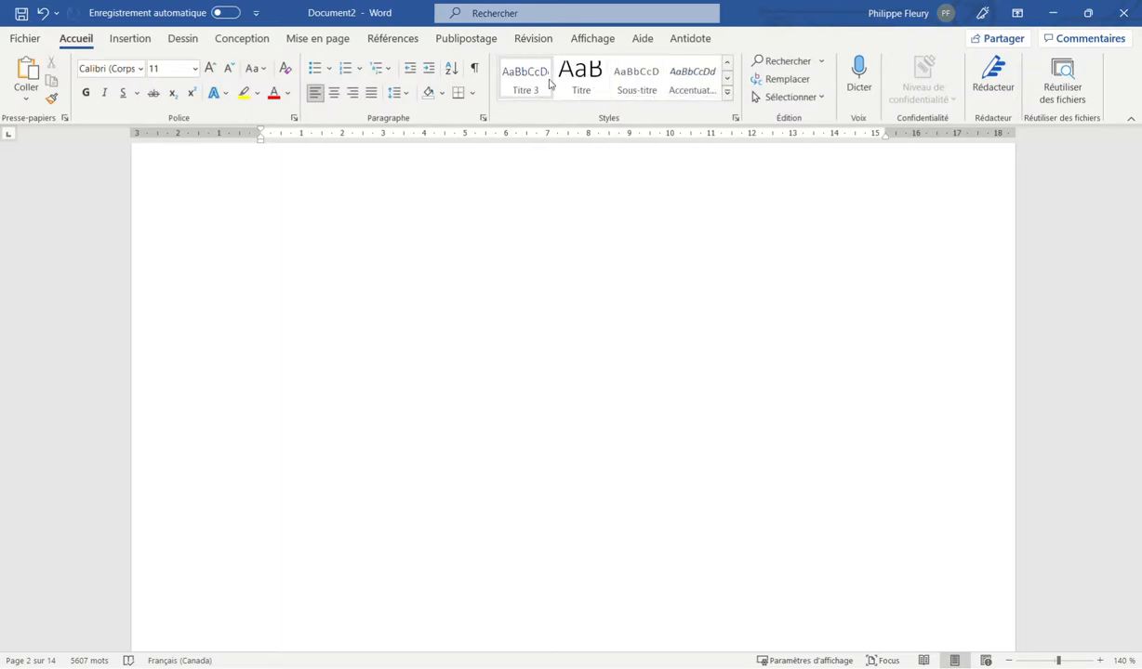
pyautogui.click(736, 119)
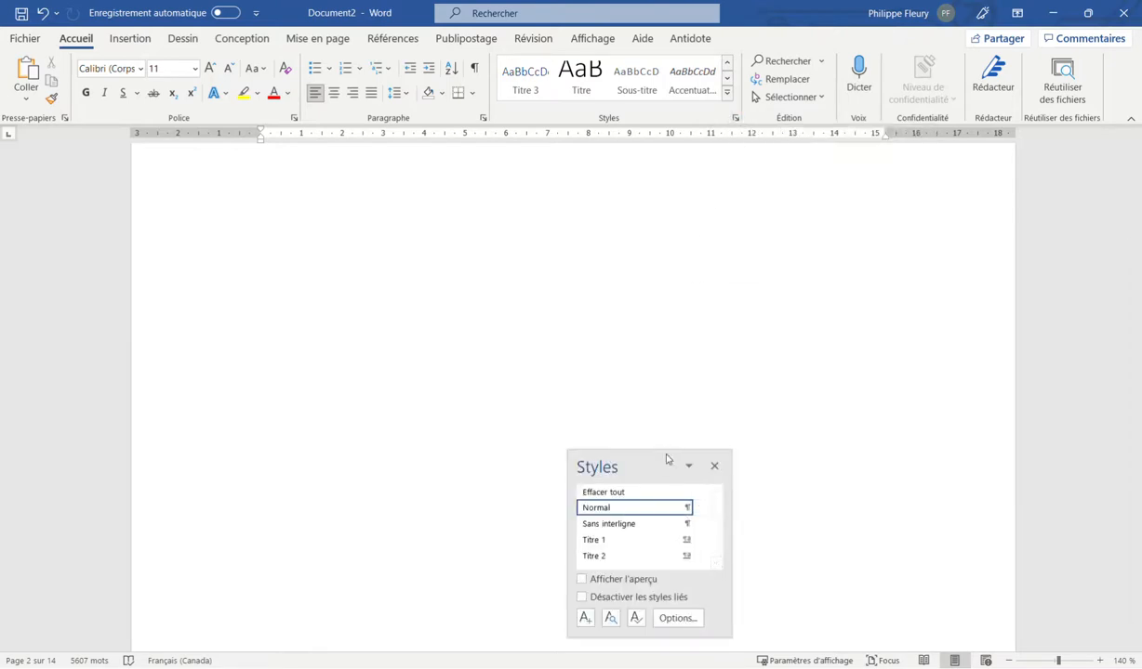
pyautogui.moveTo(664, 450); pyautogui.dragTo(675, 280)
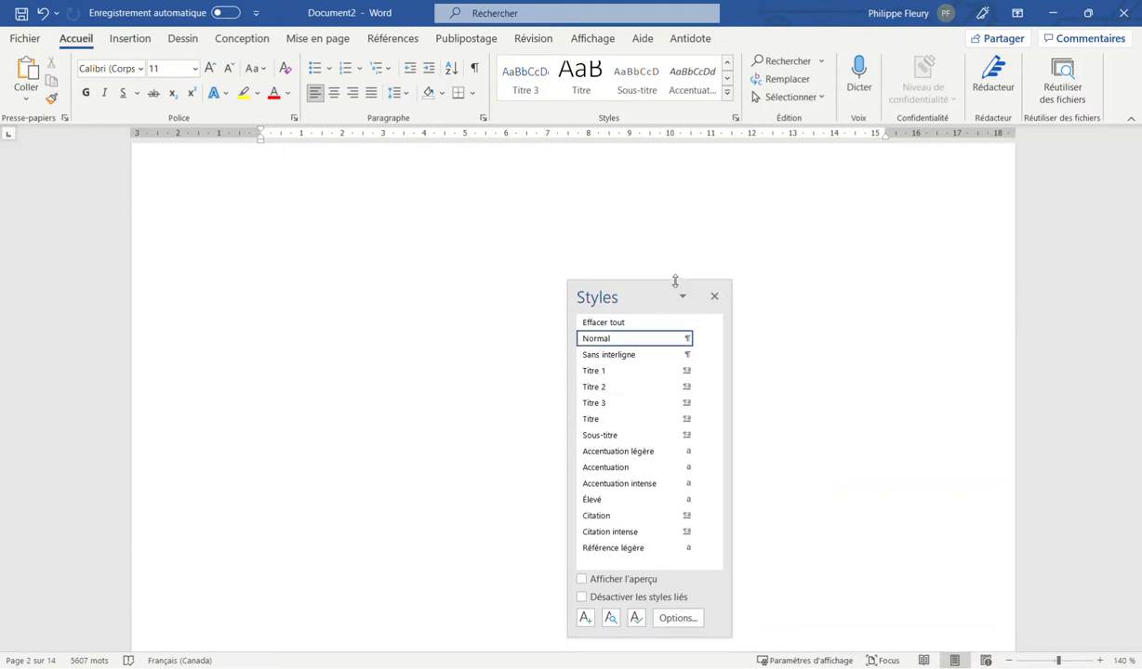
pyautogui.click(584, 619)
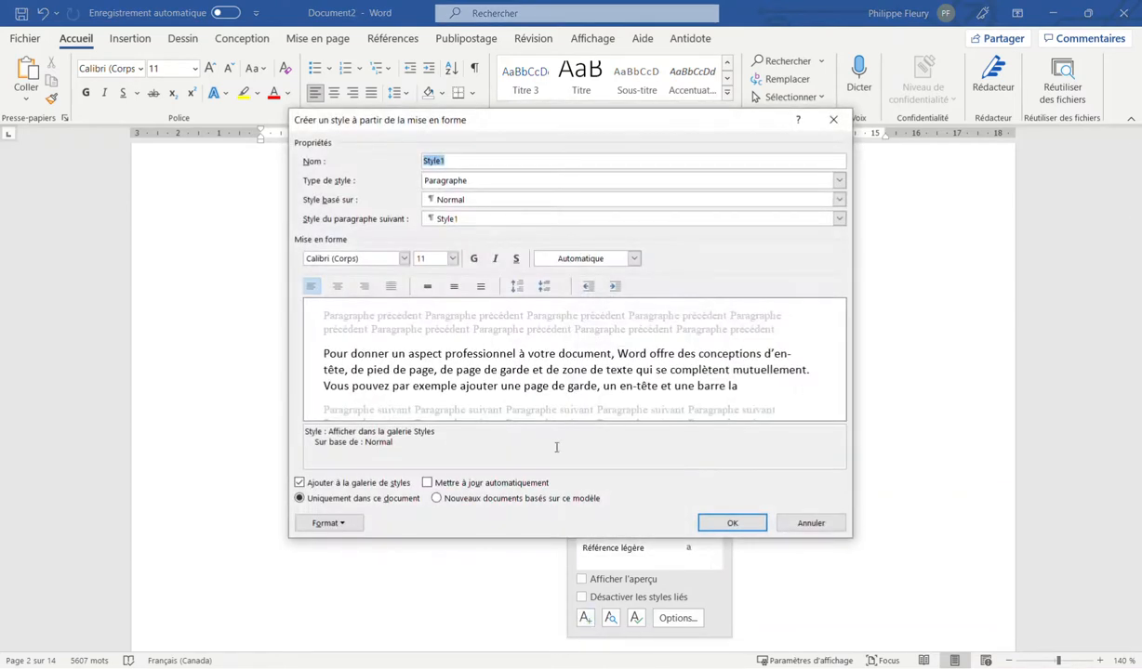
pyautogui.click(462, 201)
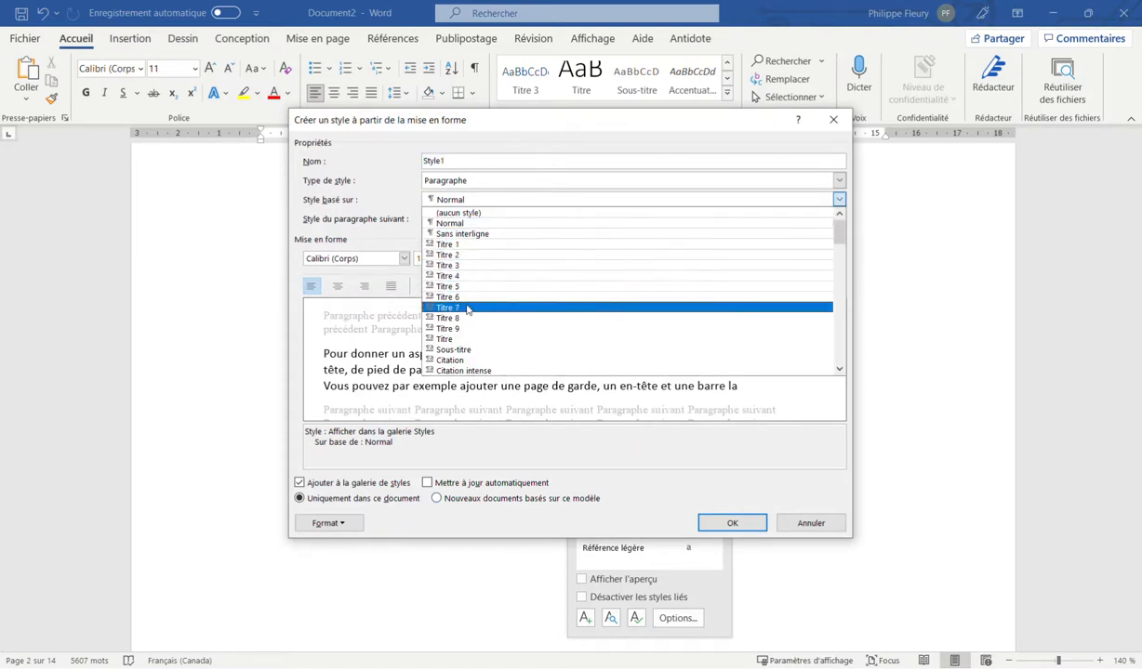
pyautogui.click(809, 522)
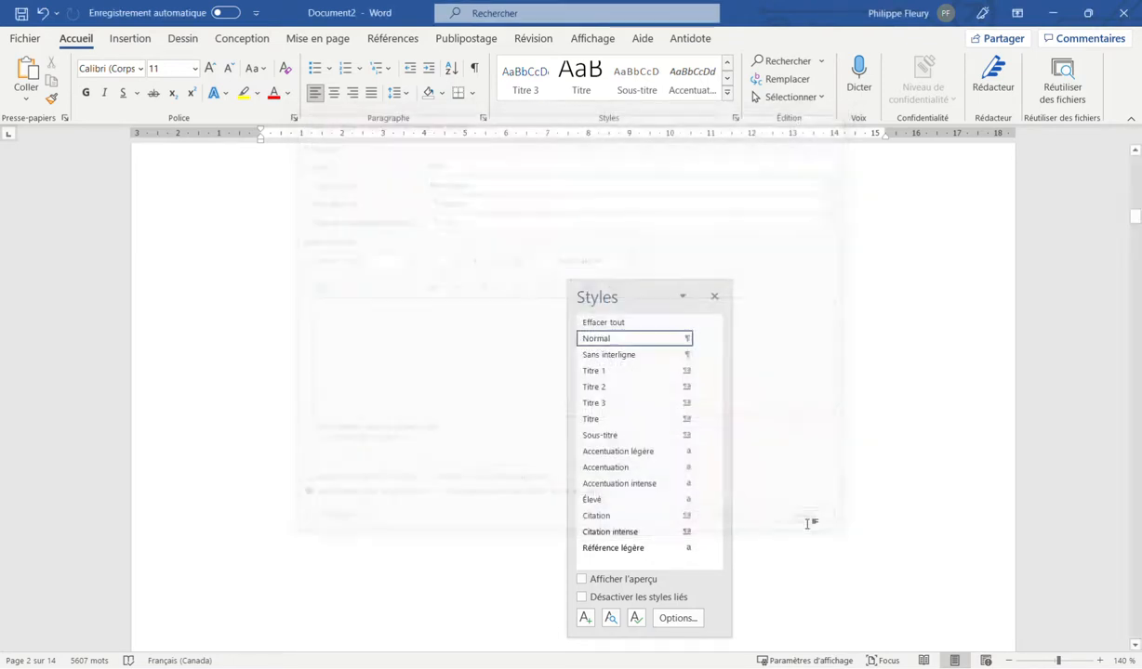
pyautogui.click(715, 296)
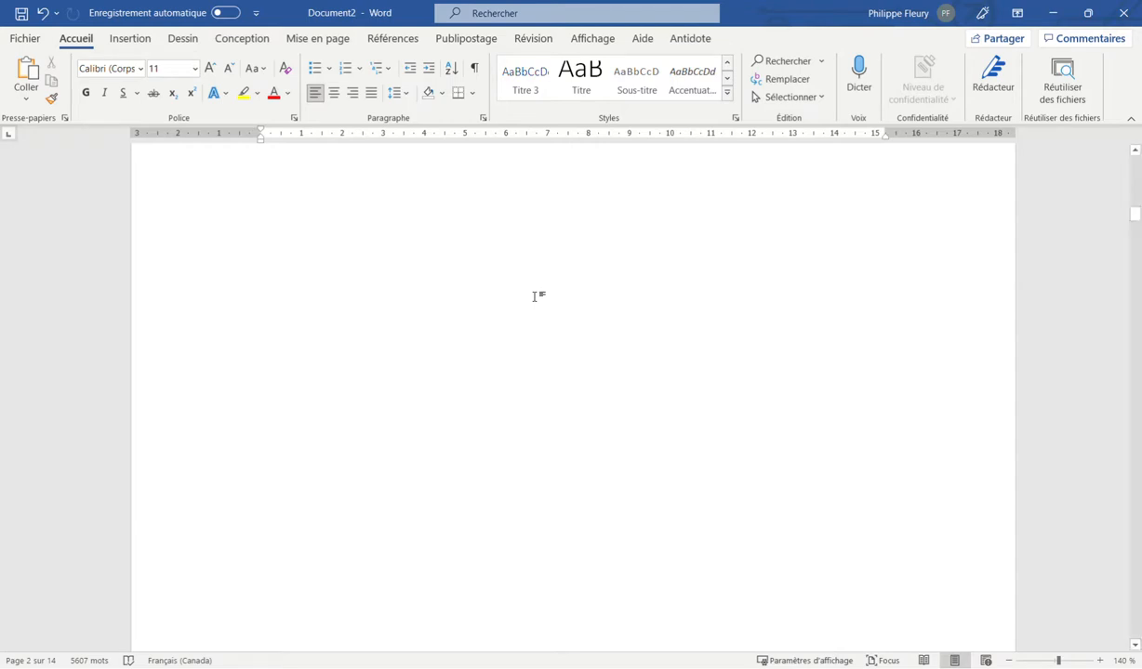
# Insert a footnote right after the word "document" at the end of the first Introduction paragraph.
pyautogui.scroll(8, 535, 295)
pyautogui.scroll(-10, 530, 288)
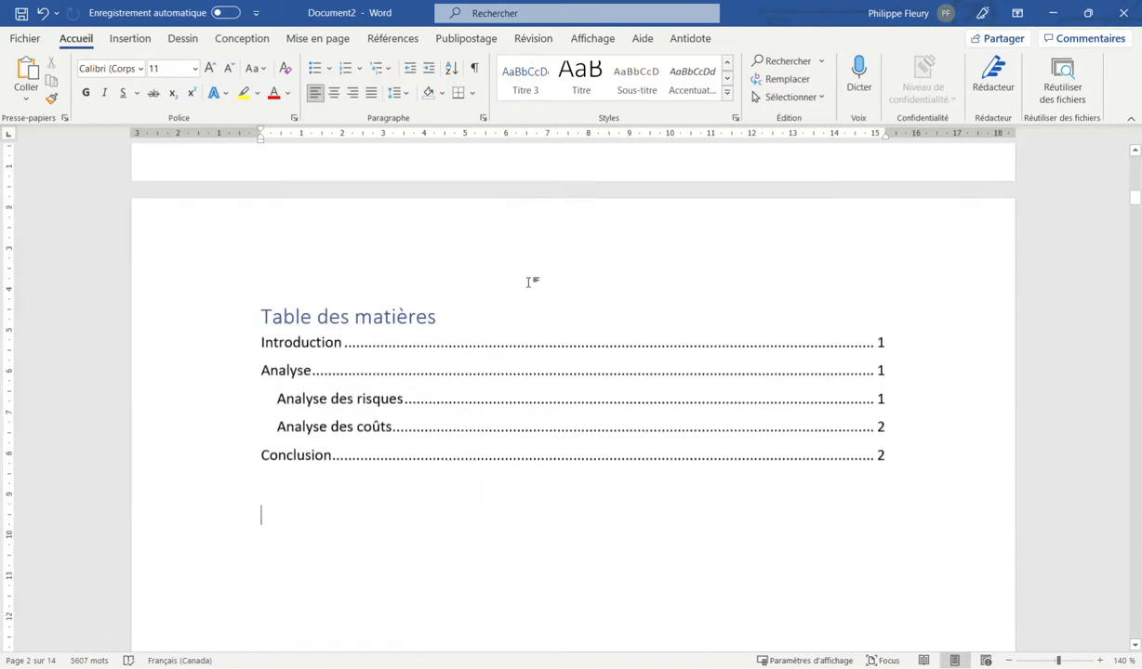
pyautogui.scroll(-6, 528, 281)
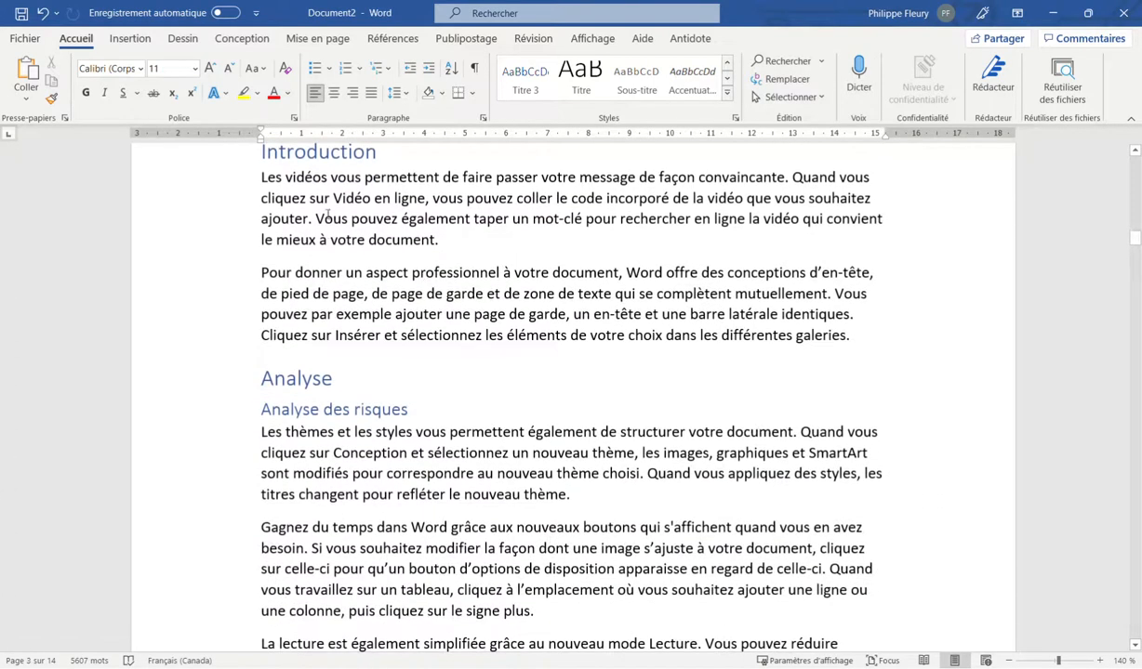
pyautogui.scroll(-5, 304, 91)
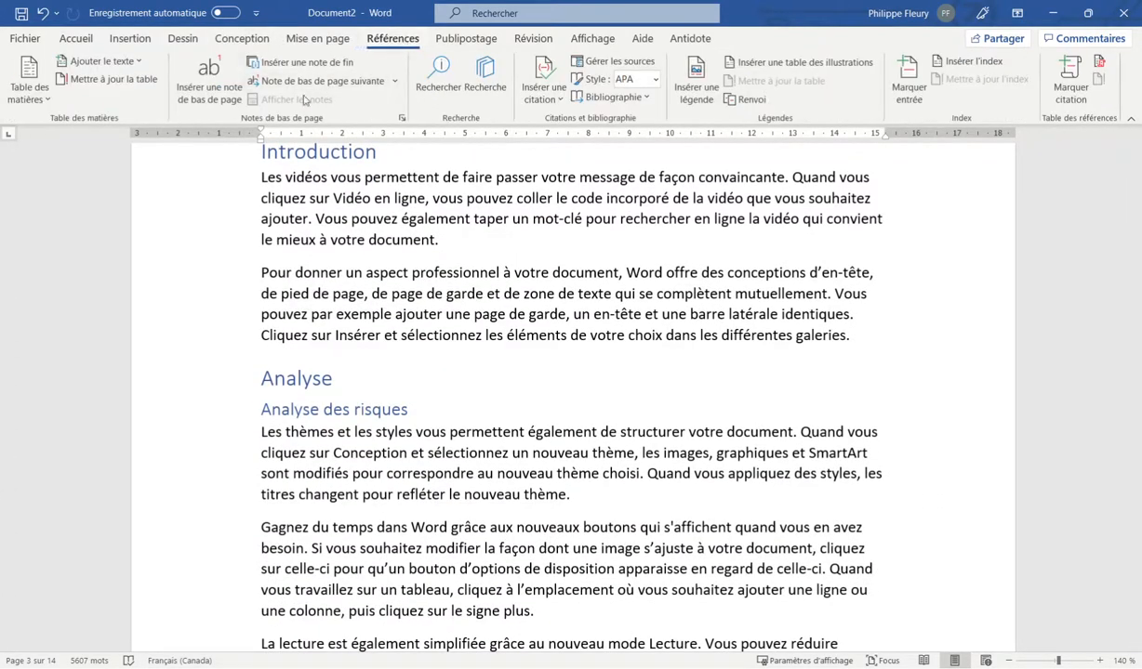
pyautogui.click(436, 239)
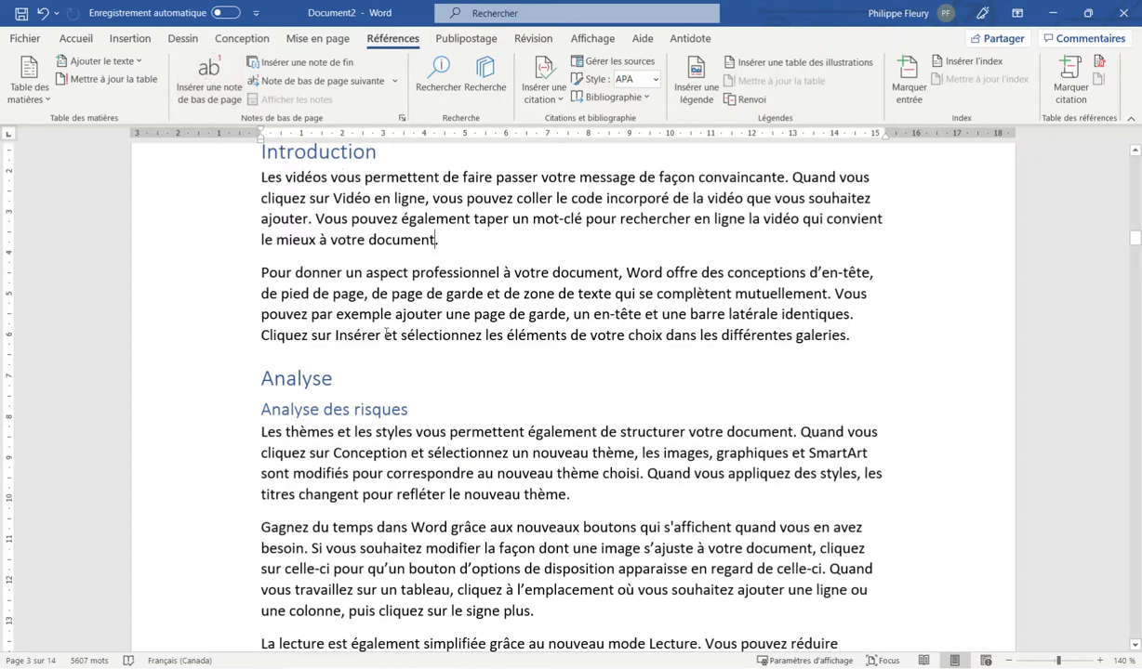
pyautogui.click(204, 81)
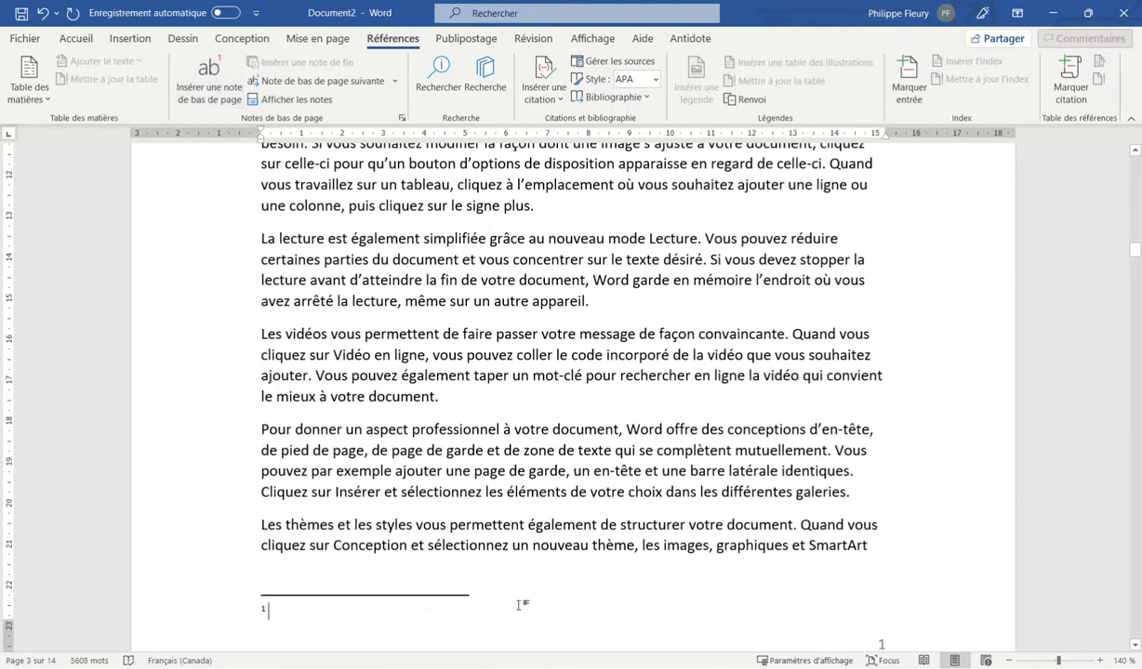
# Write the footnote text "Le document dont il a été question précédemment" for footnote 1.
pyautogui.scroll(5, 519, 606)
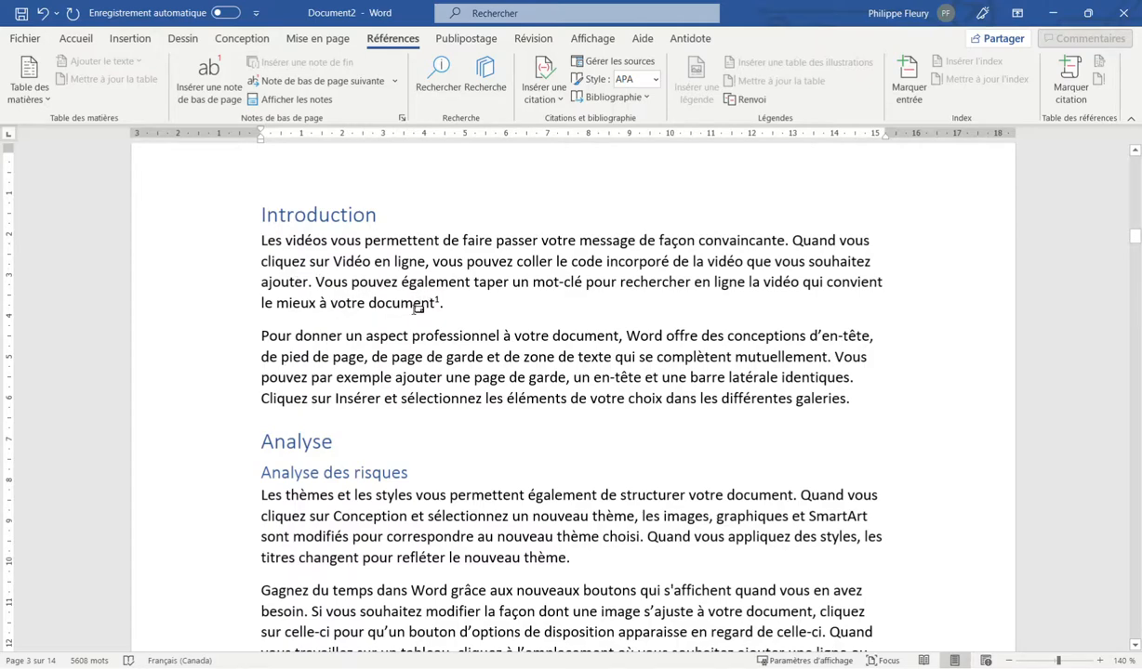
pyautogui.scroll(-12, 459, 410)
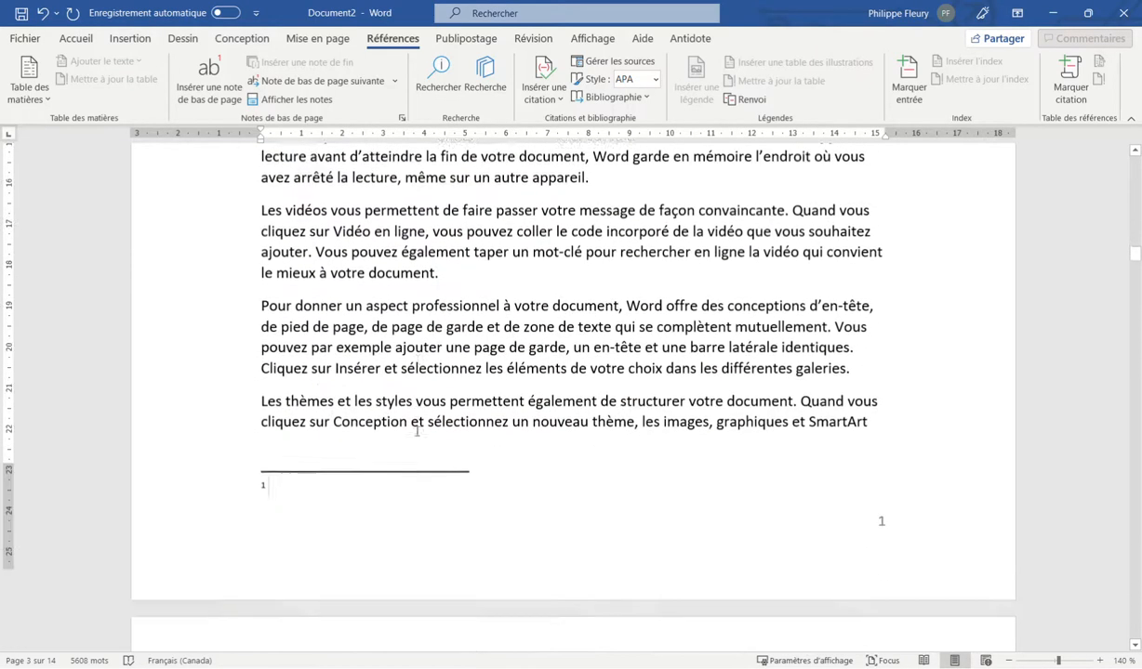
pyautogui.click(336, 456)
pyautogui.write('Le do')
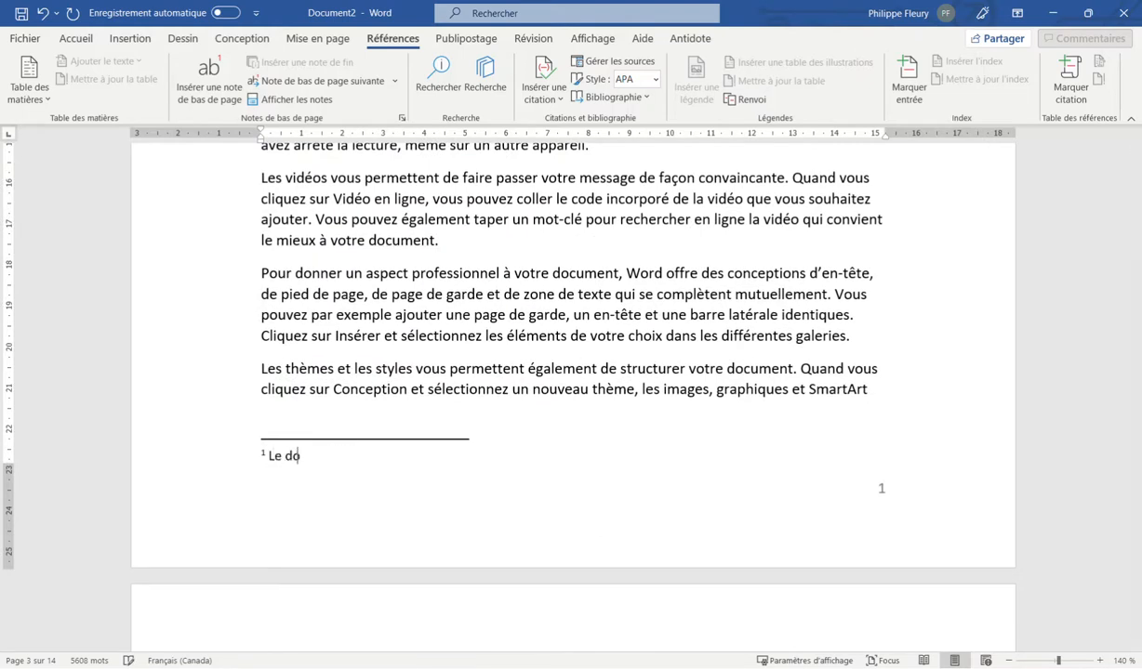
pyautogui.write('cument dont il')
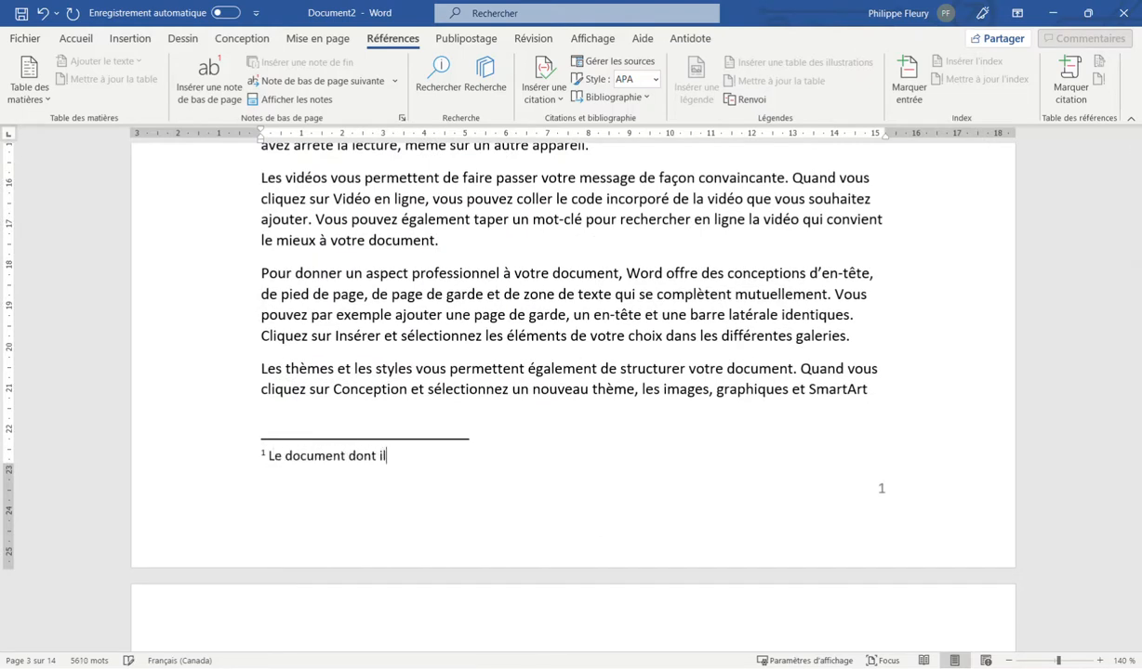
pyautogui.write(' a été question pré')
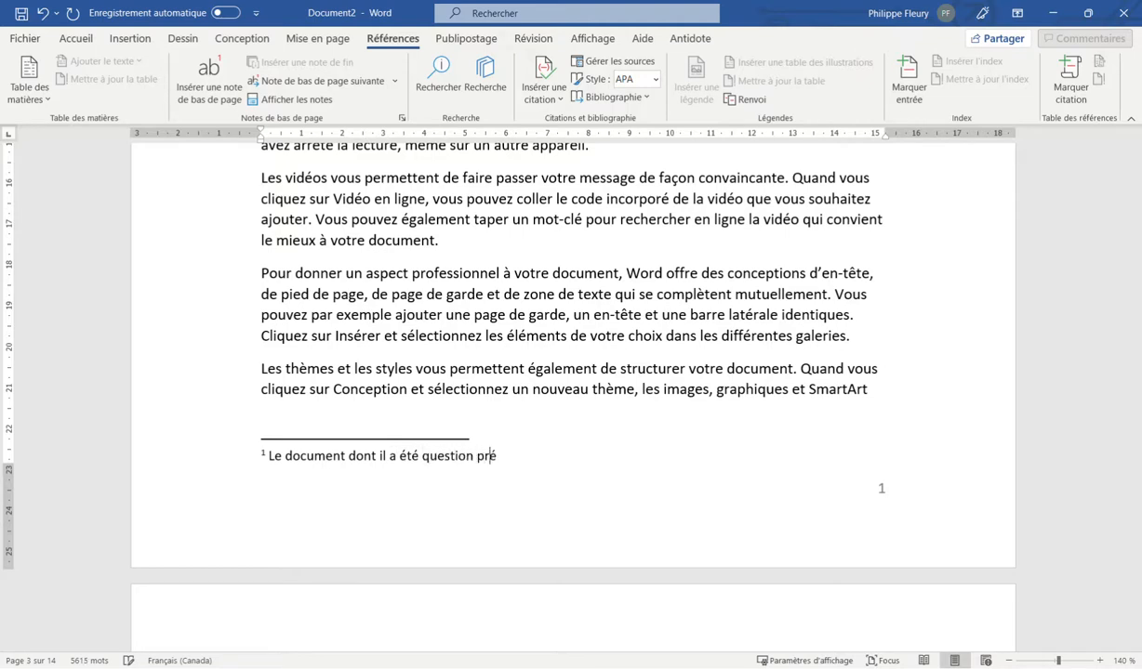
pyautogui.write('cédemment')
# Show the document's notes, switching back and forth between the footnote text and its reference in the Introduction.
pyautogui.scroll(8, 446, 455)
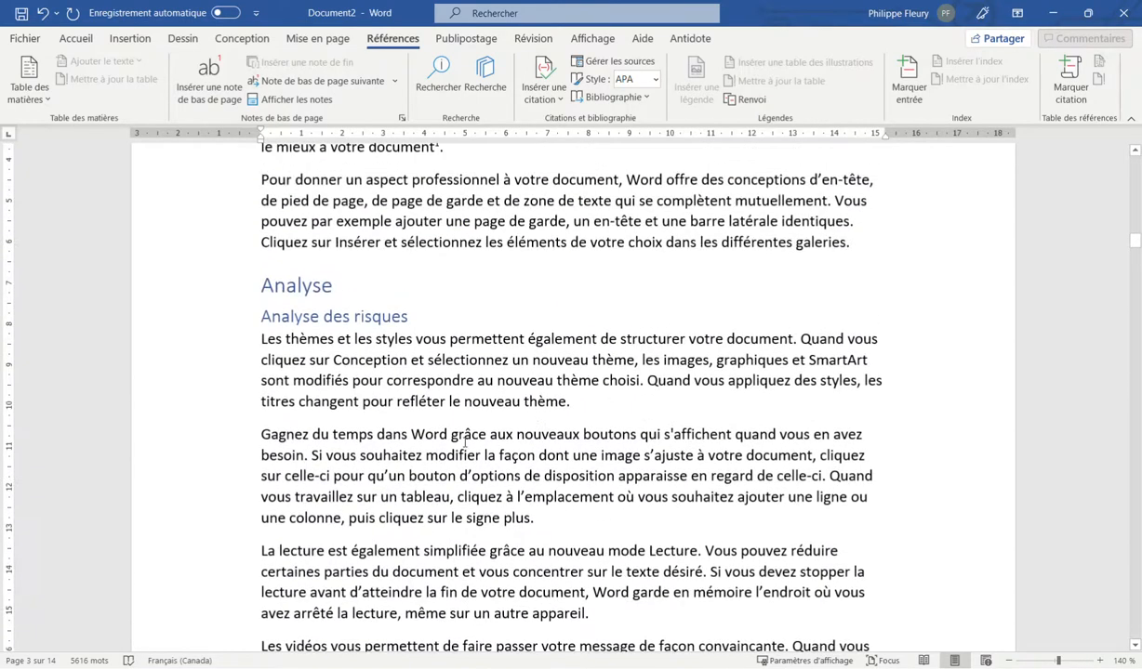
pyautogui.scroll(3, 465, 443)
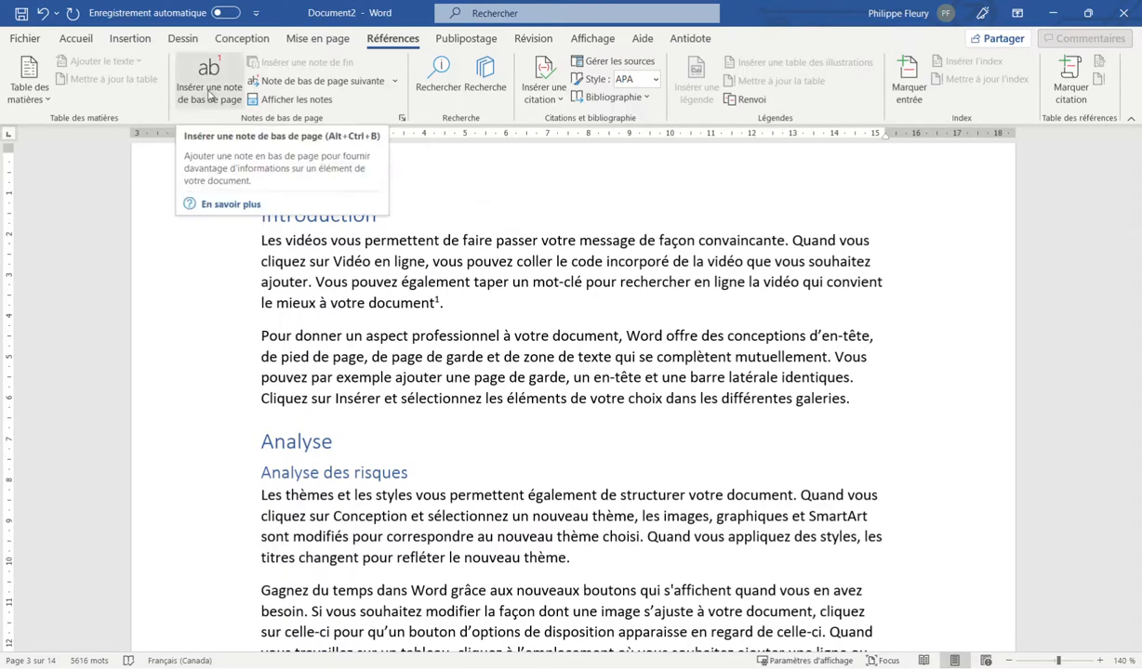
pyautogui.click(296, 99)
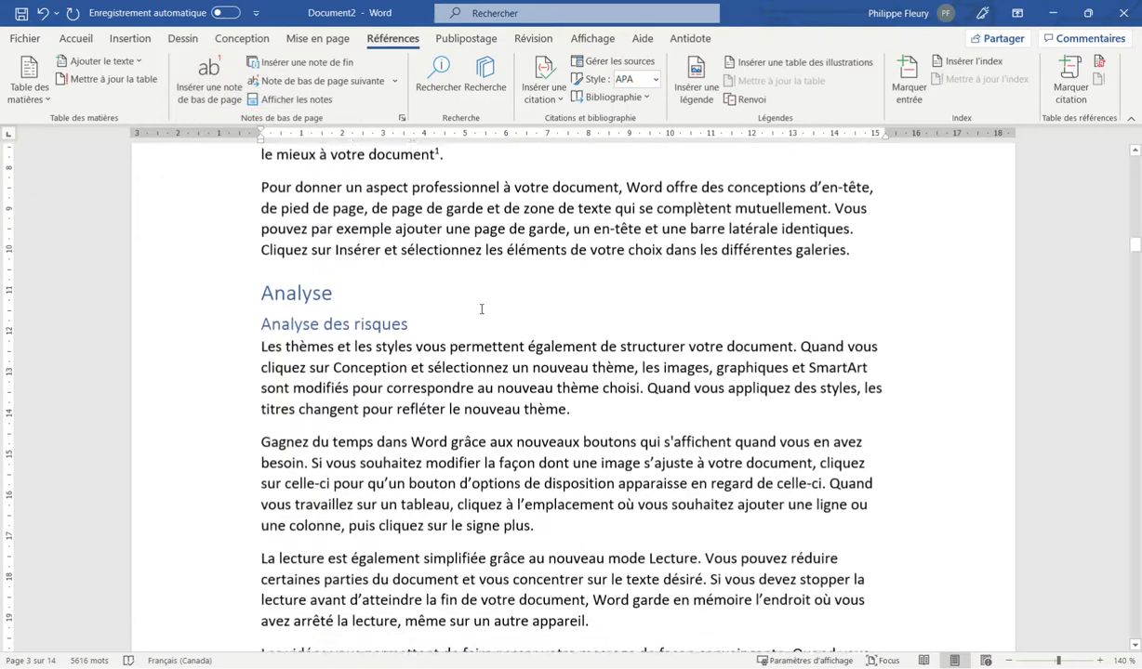
pyautogui.scroll(-5, 482, 312)
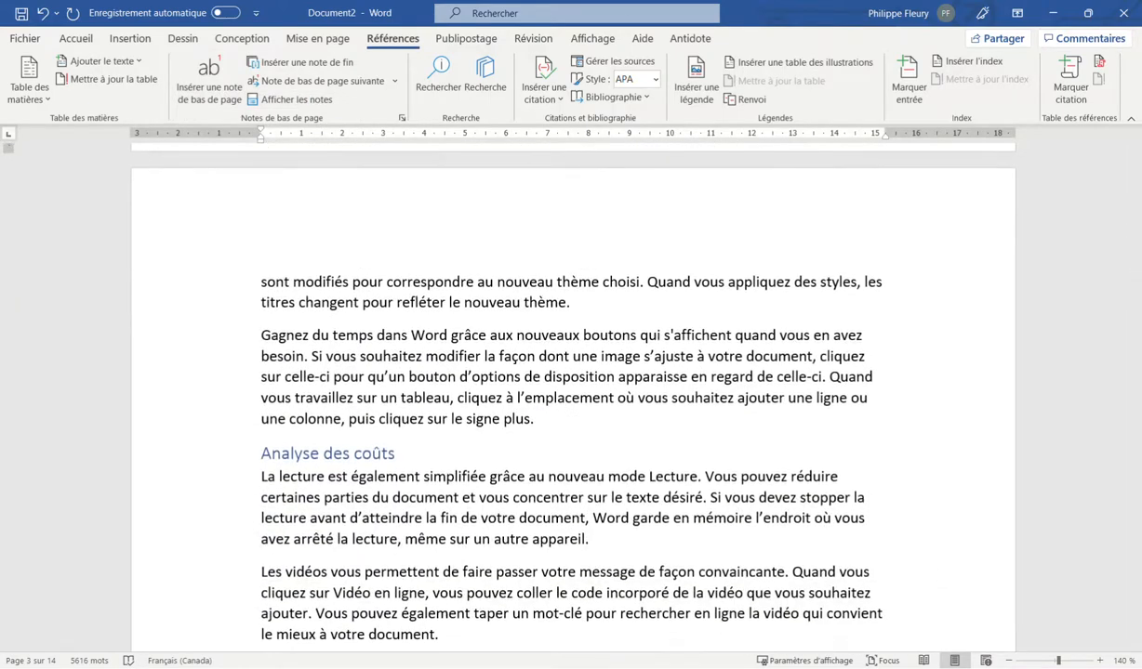
pyautogui.scroll(9, 517, 190)
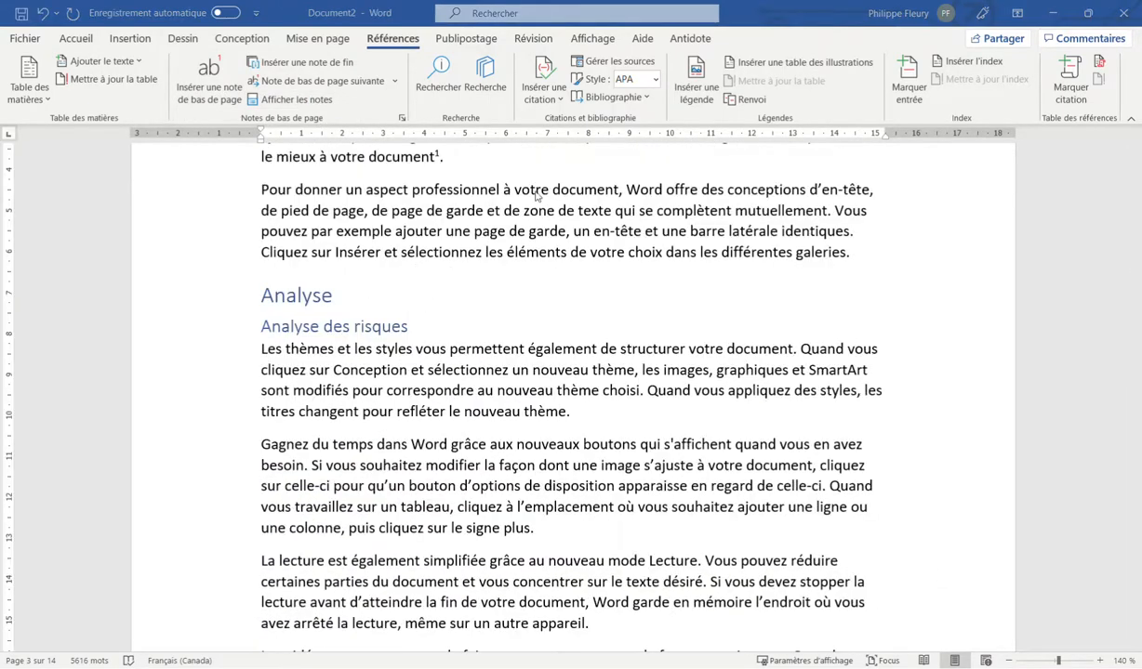
pyautogui.click(291, 99)
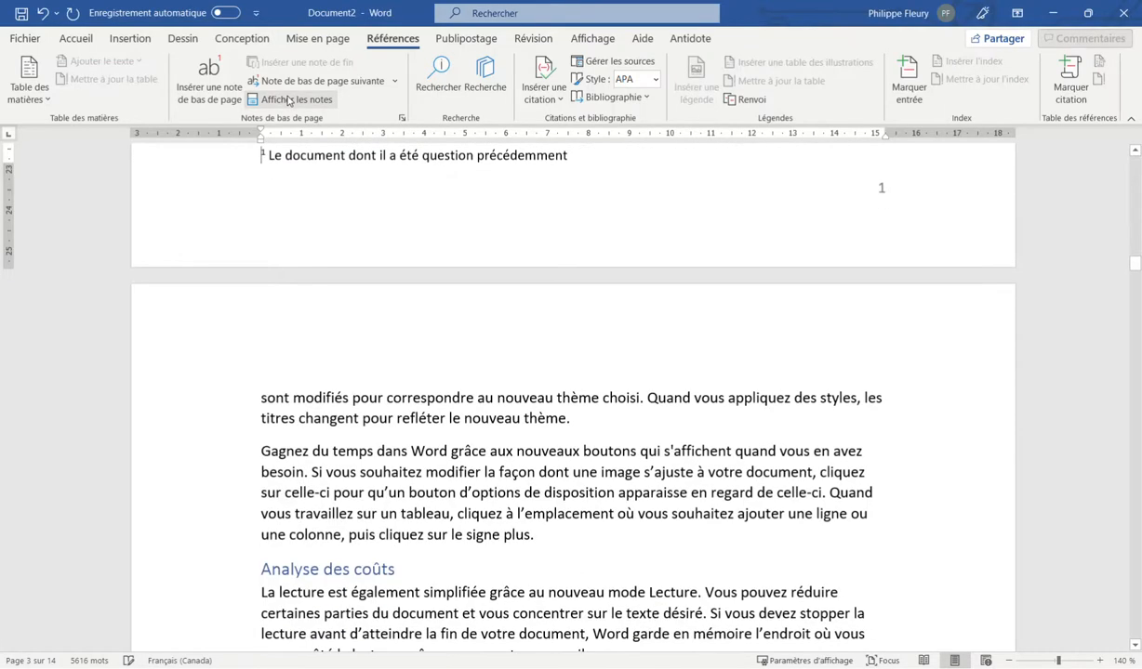
pyautogui.click(291, 99)
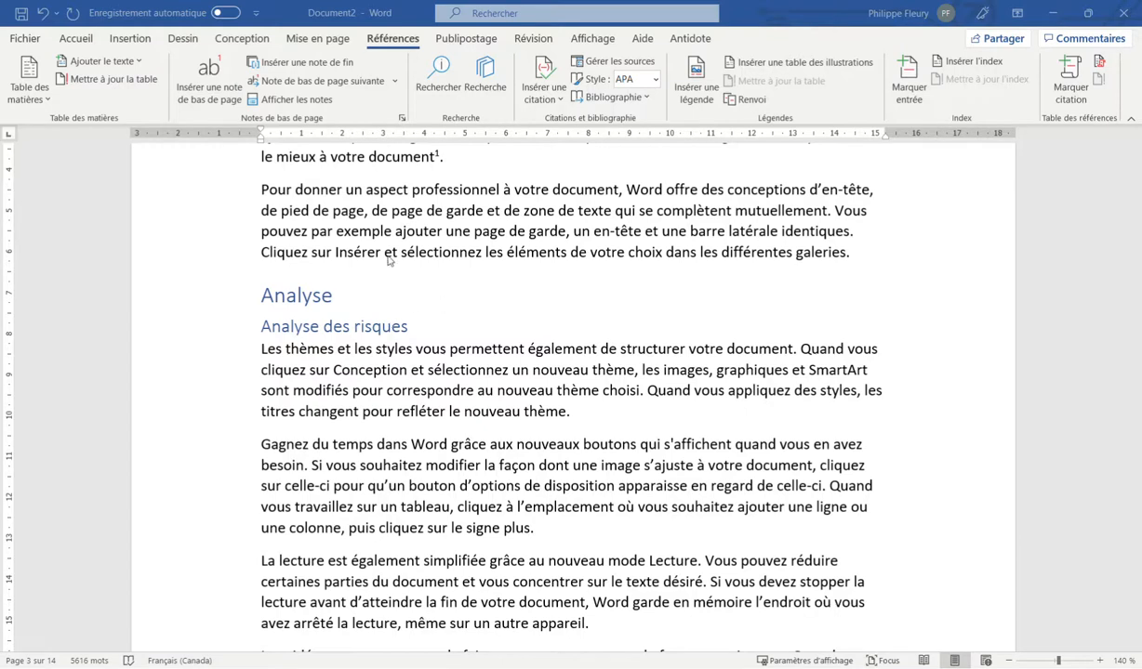
# Place the cursor at the end of the second Introduction paragraph and examine the fields for a new book source, then cancel.
pyautogui.click(866, 251)
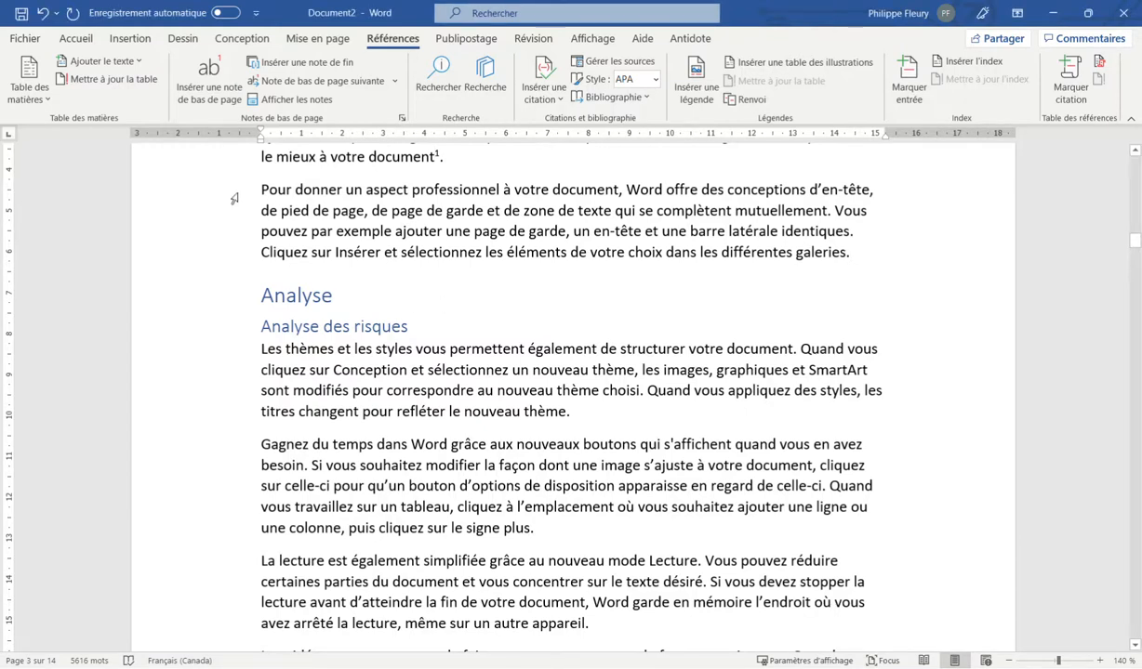
pyautogui.moveTo(261, 189); pyautogui.dragTo(881, 262)
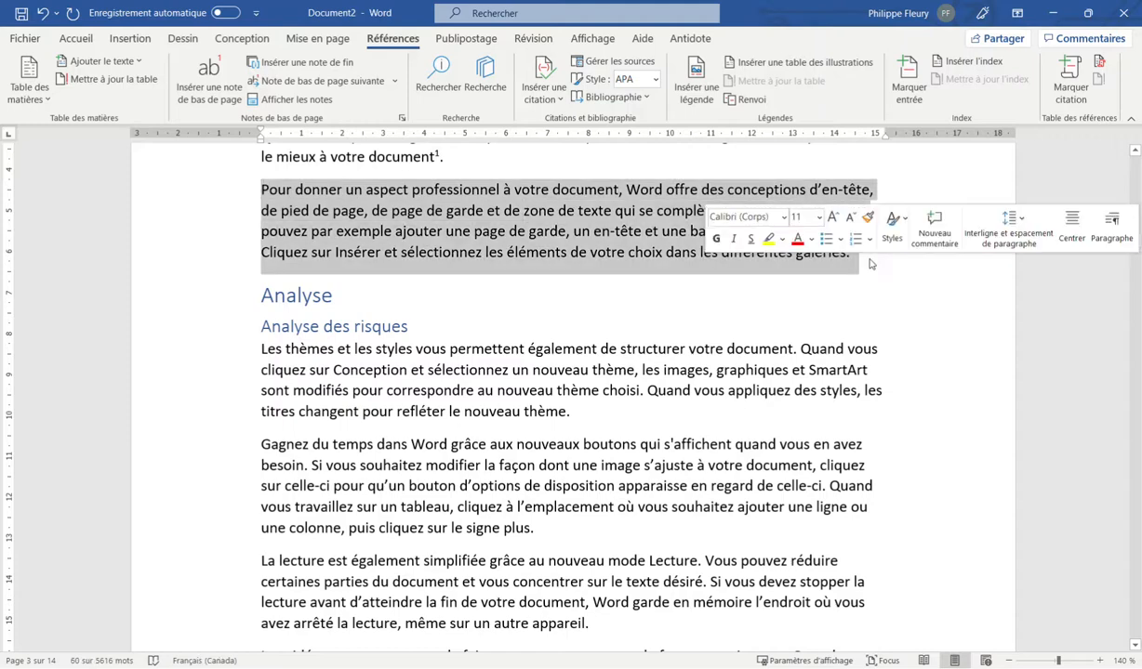
pyautogui.click(869, 256)
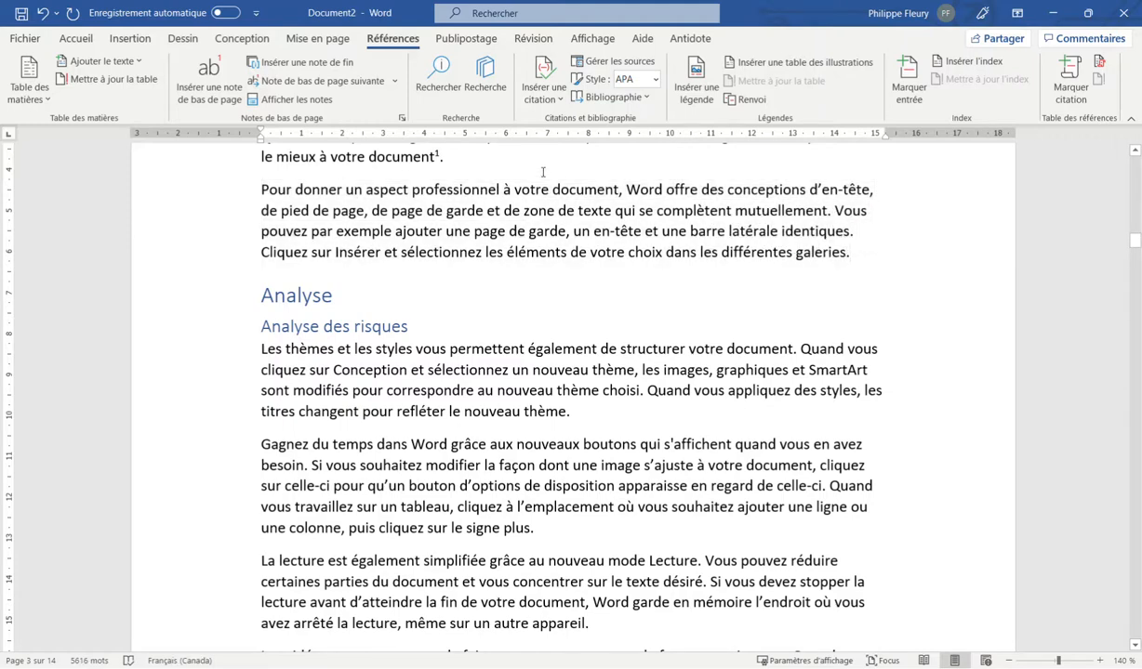
pyautogui.click(544, 74)
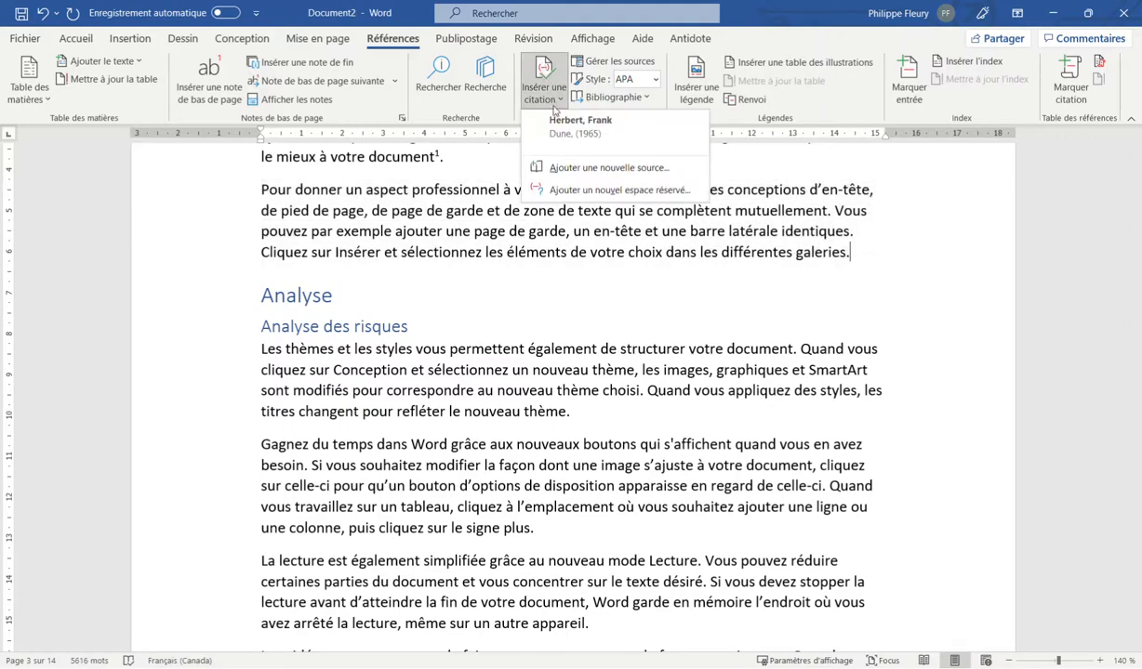
pyautogui.click(571, 168)
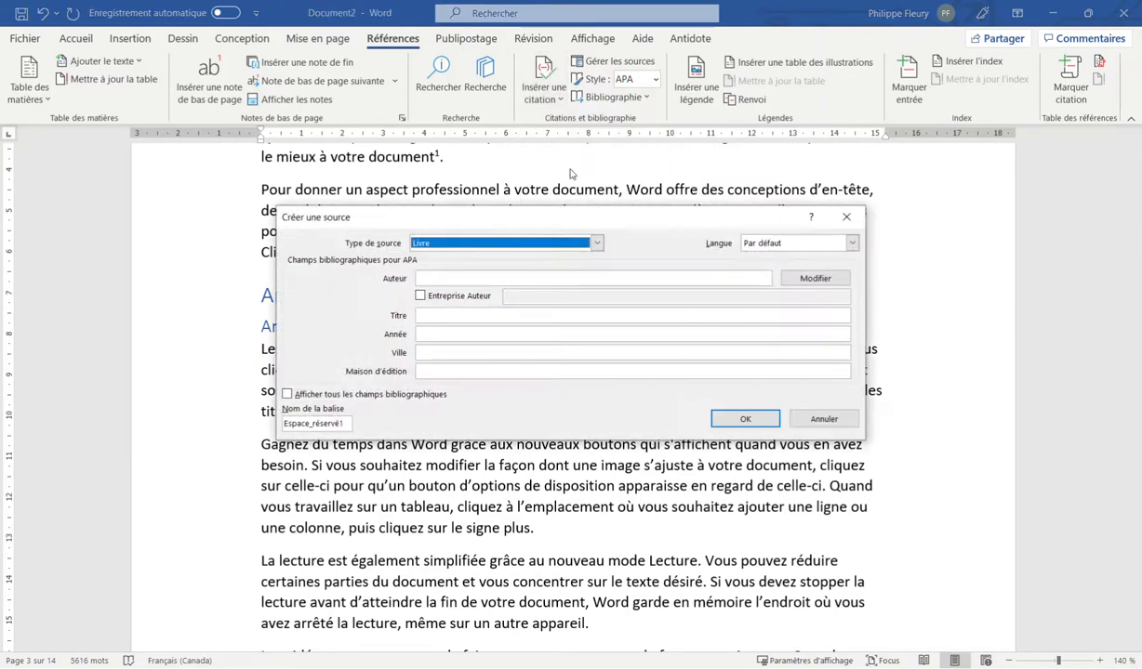
pyautogui.click(483, 279)
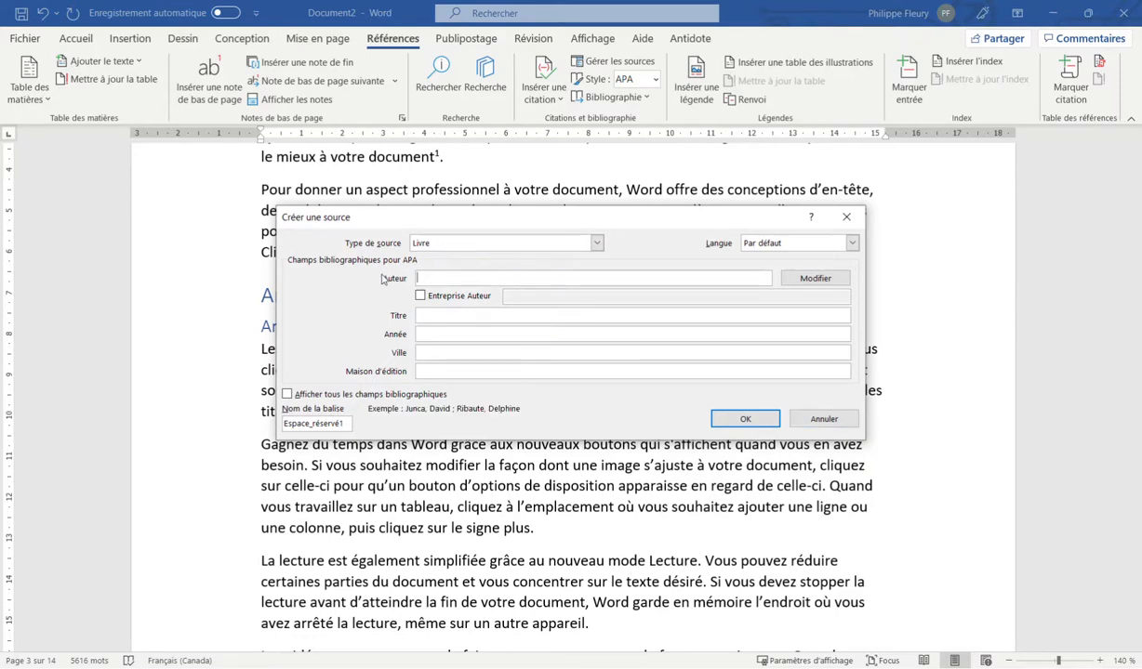
pyautogui.click(424, 315)
pyautogui.click(424, 337)
pyautogui.click(425, 371)
pyautogui.click(822, 418)
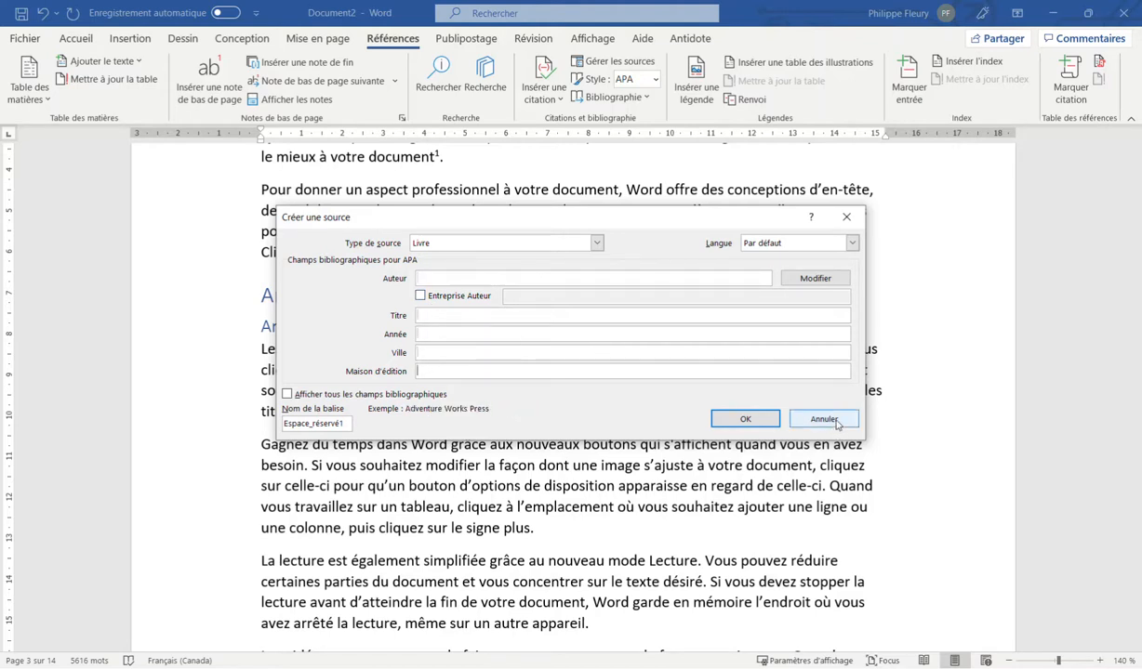
# Insert a citation to Herbert's existing source Dune (1965) at the end of the second Introduction paragraph.
pyautogui.click(550, 94)
pyautogui.click(557, 126)
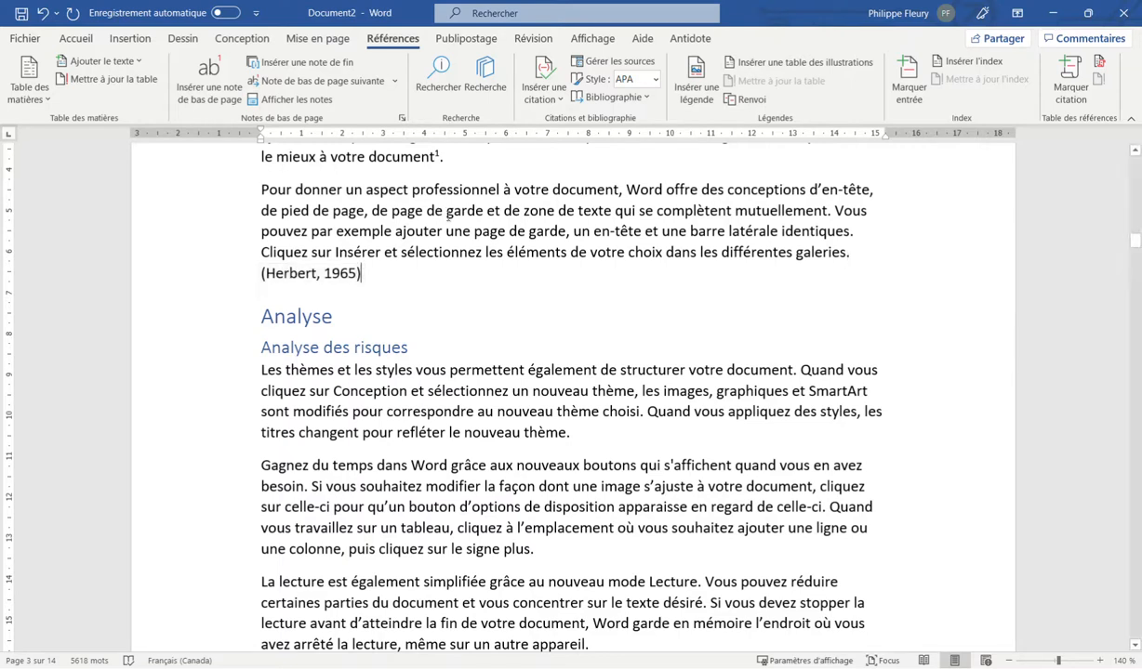
pyautogui.click(855, 253)
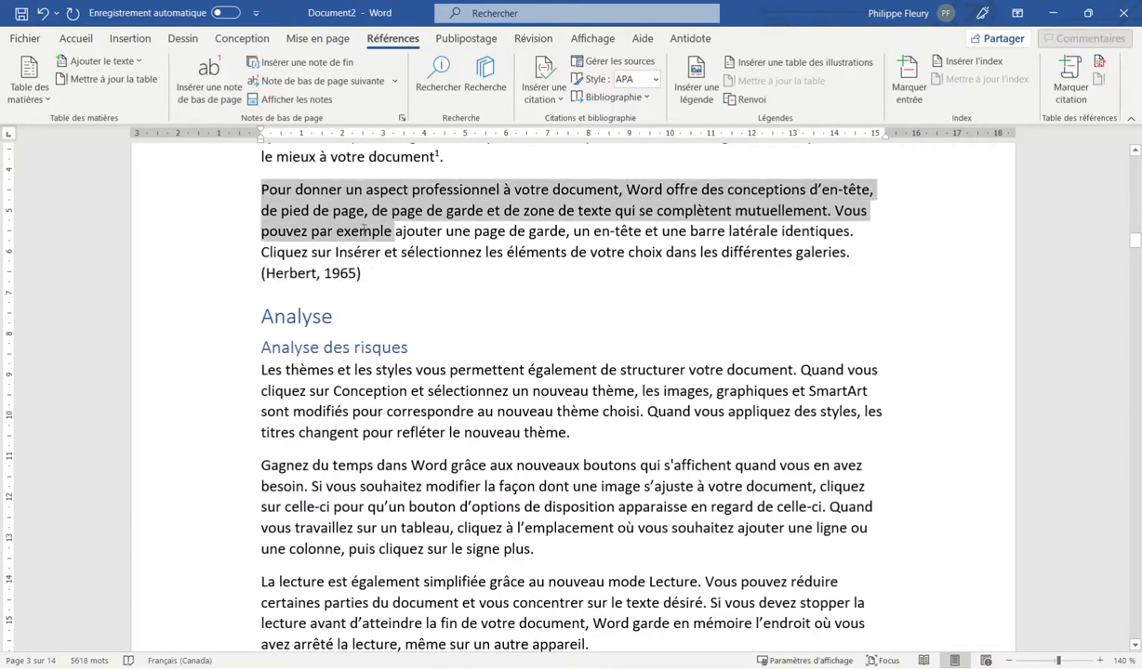
pyautogui.moveTo(247, 181); pyautogui.dragTo(392, 232)
pyautogui.click(368, 282)
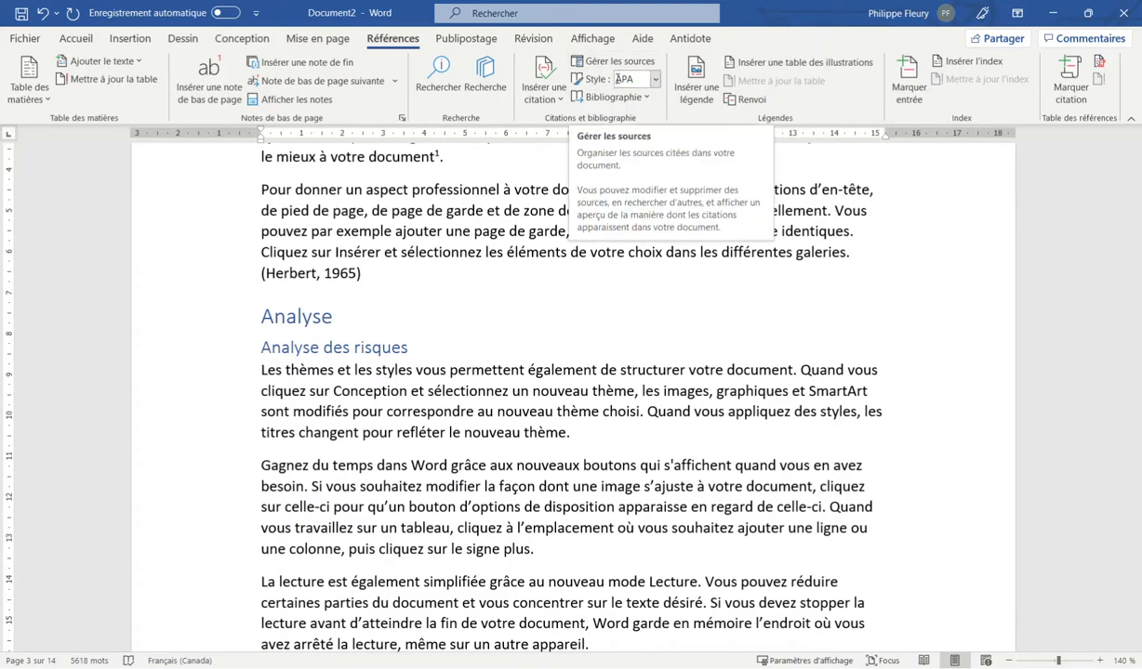
# Insert an automatic bibliography with the heading "Bibliographie" at the very end of the document.
pyautogui.hotkey('ctrl', 'End')
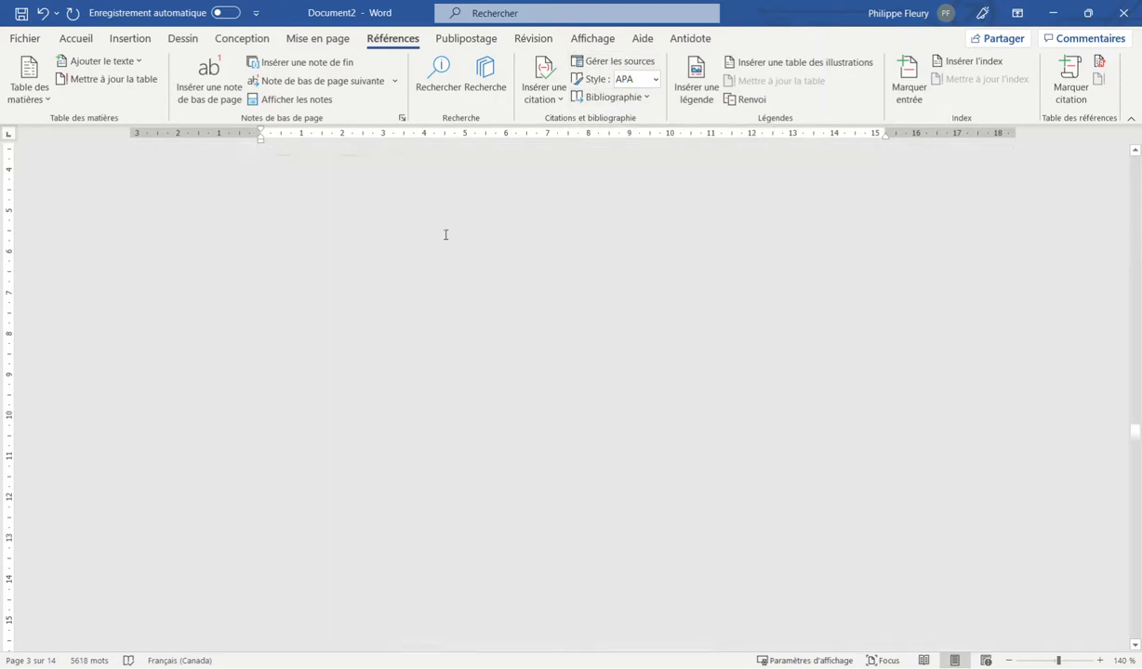
pyautogui.click(621, 97)
pyautogui.click(617, 190)
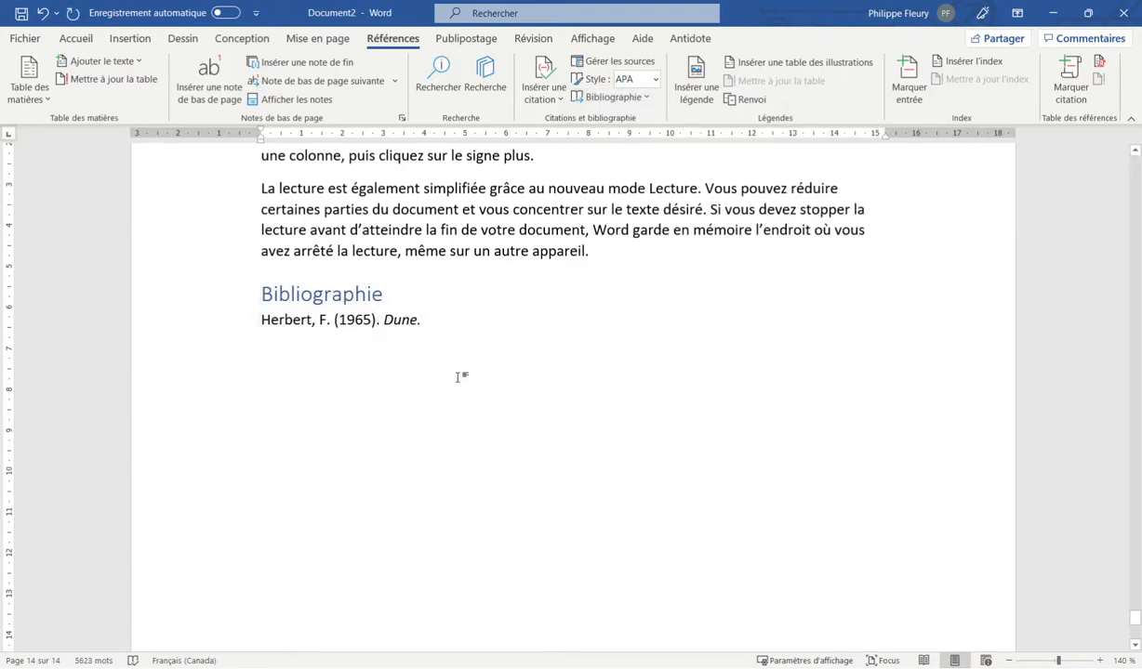
pyautogui.click(397, 316)
pyautogui.rightClick(394, 319)
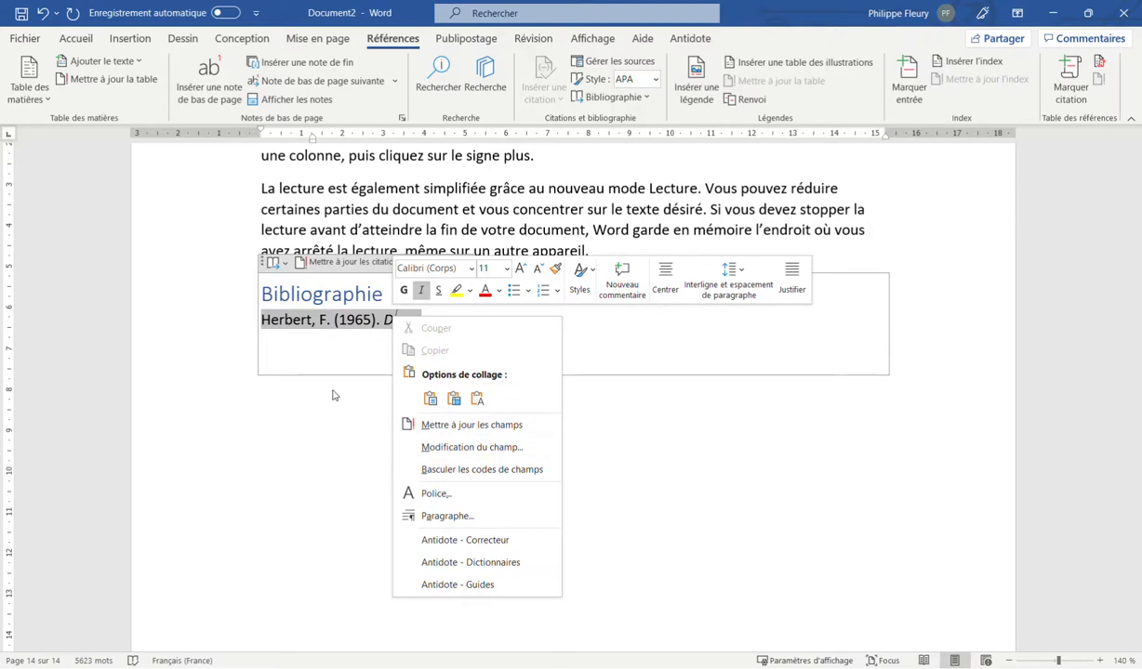
pyautogui.click(558, 156)
# Create a new book source for a citation at the end of the second-to-last body paragraph and enter the author's full name.
pyautogui.click(558, 156)
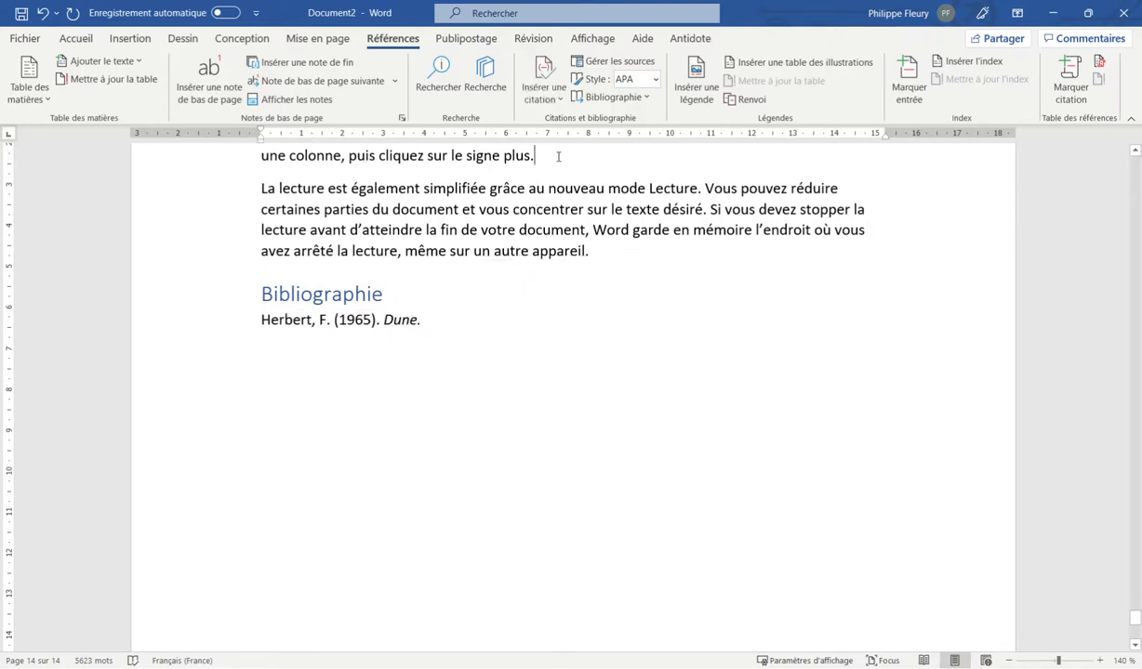
pyautogui.click(560, 103)
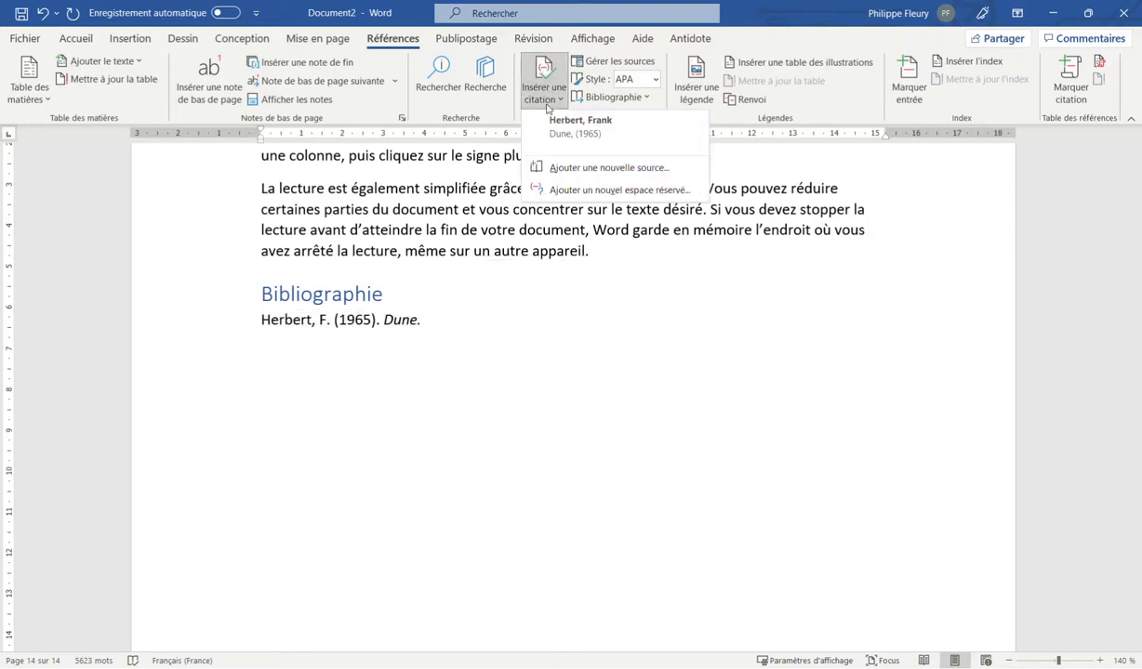
pyautogui.click(590, 169)
pyautogui.click(454, 276)
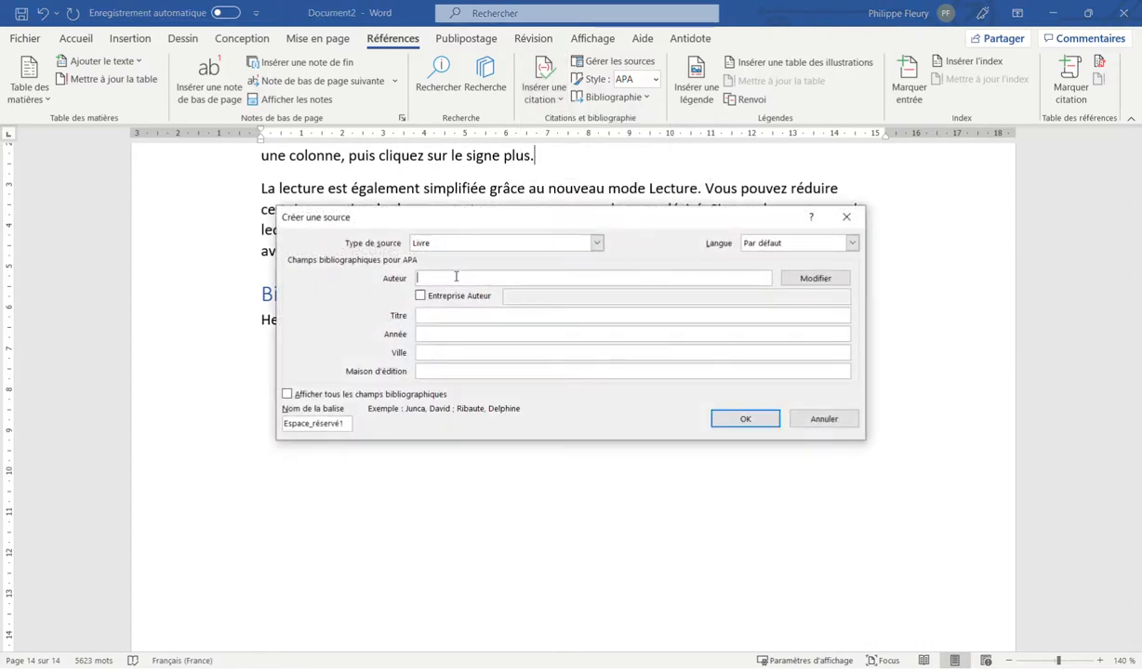
pyautogui.write('Fleury, Philippe')
pyautogui.press('Tab')
pyautogui.press('Tab')
pyautogui.press('Tab')
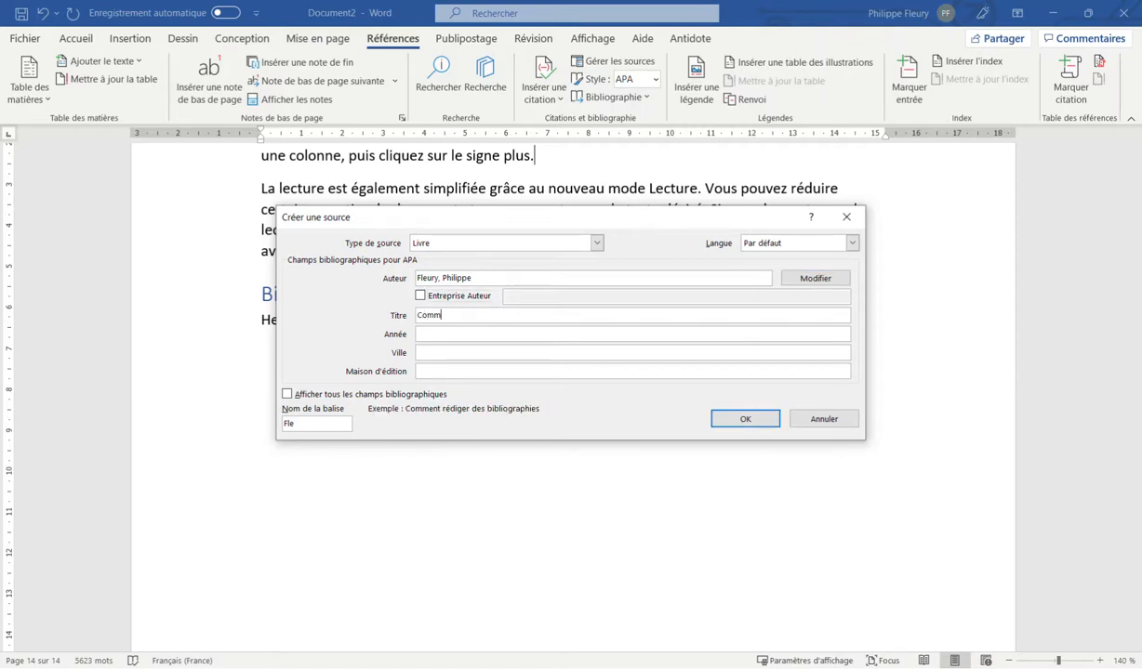
# Complete the book source with title "Comment programmer", year 2021, city Québec and publisher ENRI, and insert its citation.
pyautogui.write('Comment programmer')
pyautogui.press('Tab')
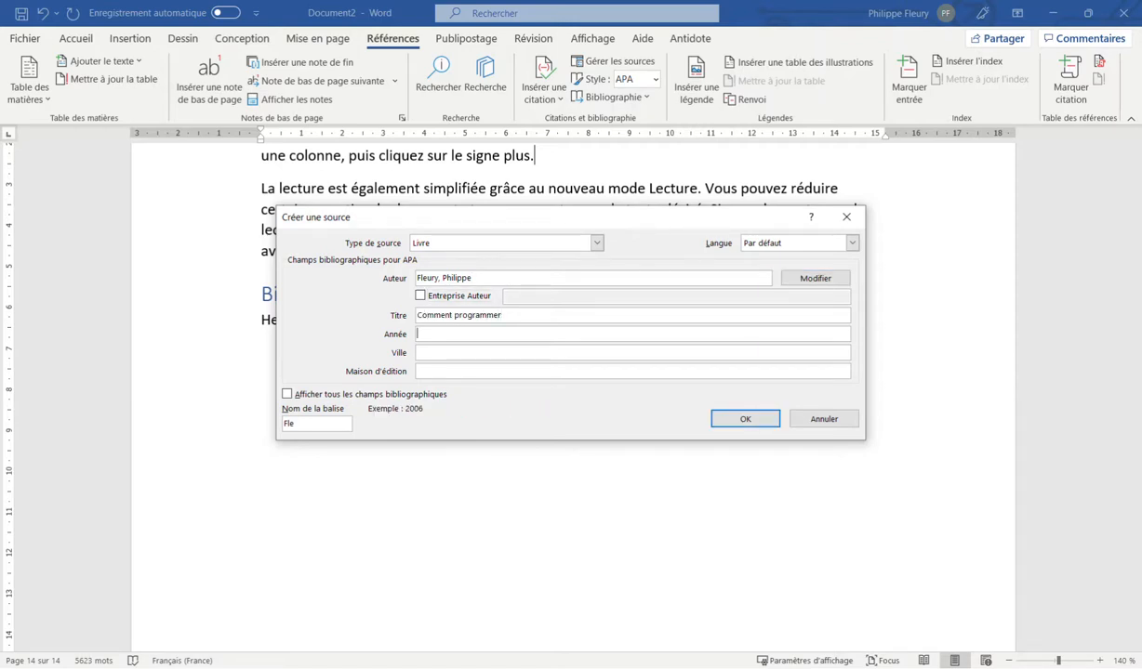
pyautogui.write('2021')
pyautogui.press('Tab')
pyautogui.write('Québec')
pyautogui.press('Tab')
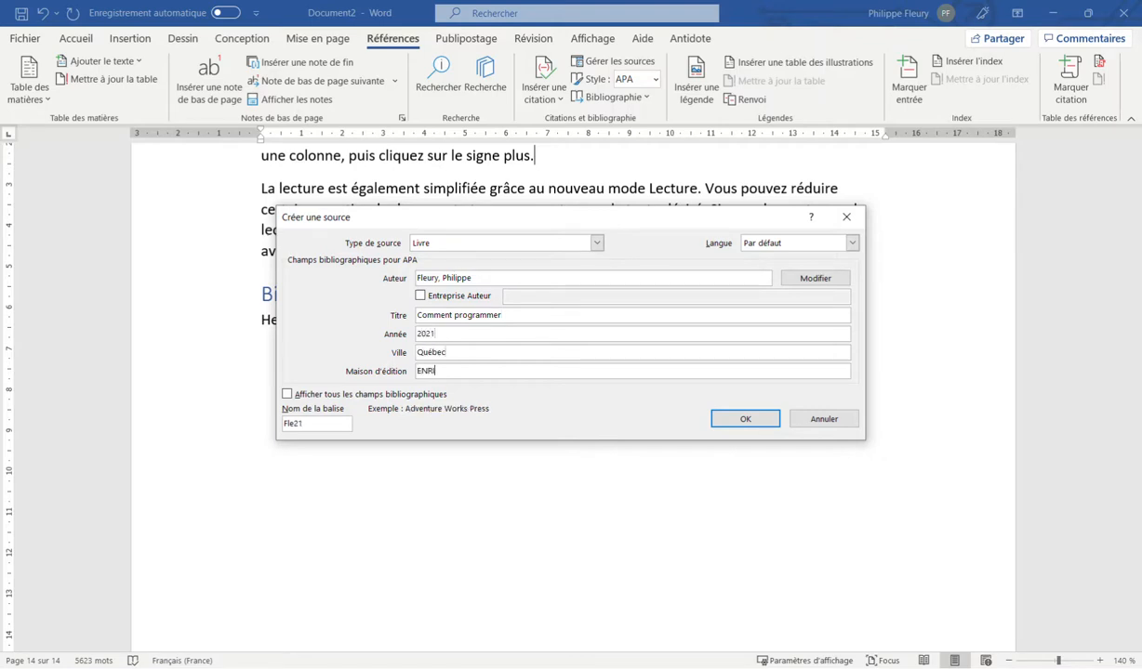
pyautogui.click(749, 421)
# Update the citations and the bibliography at the end of the document to include the new source.
pyautogui.scroll(1, 641, 270)
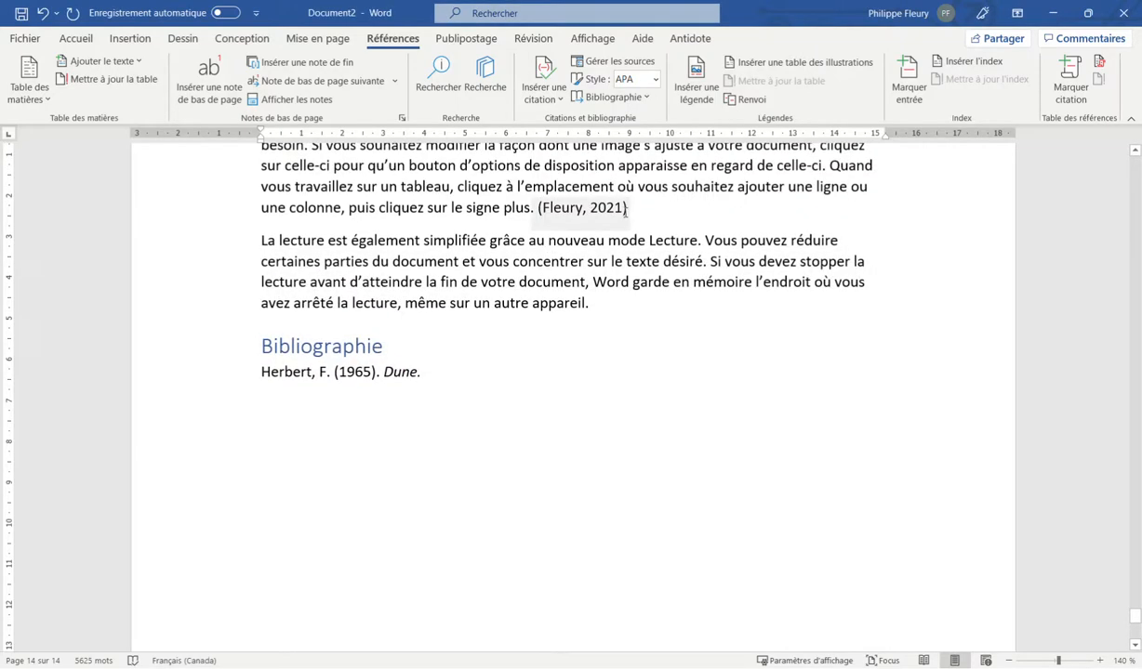
pyautogui.click(364, 371)
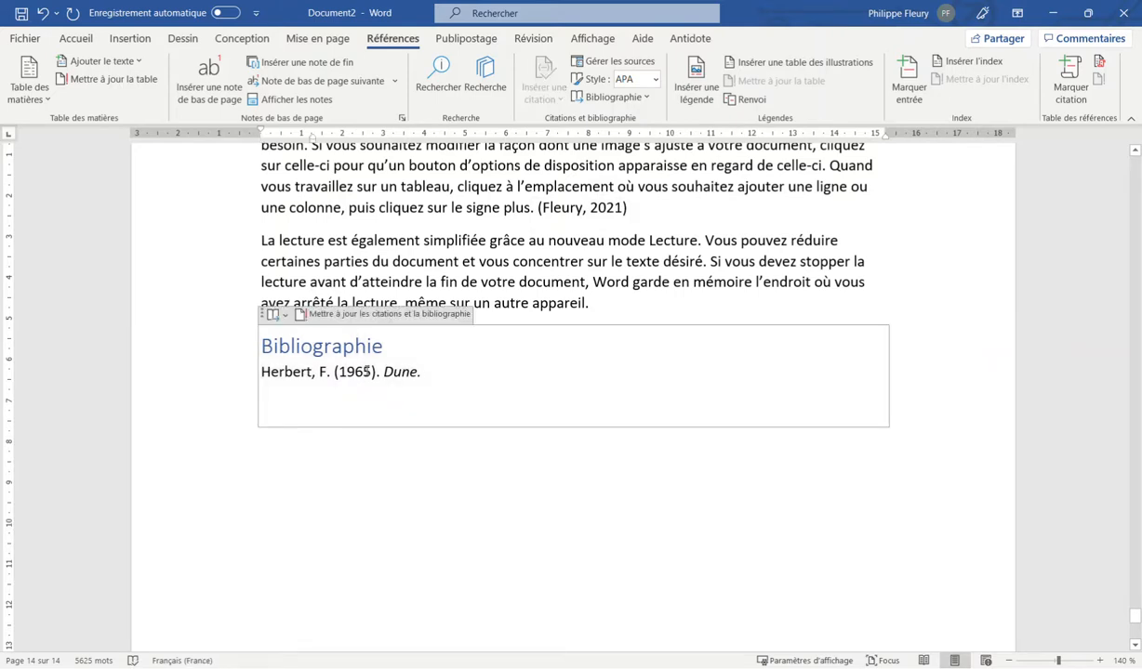
pyautogui.click(344, 371)
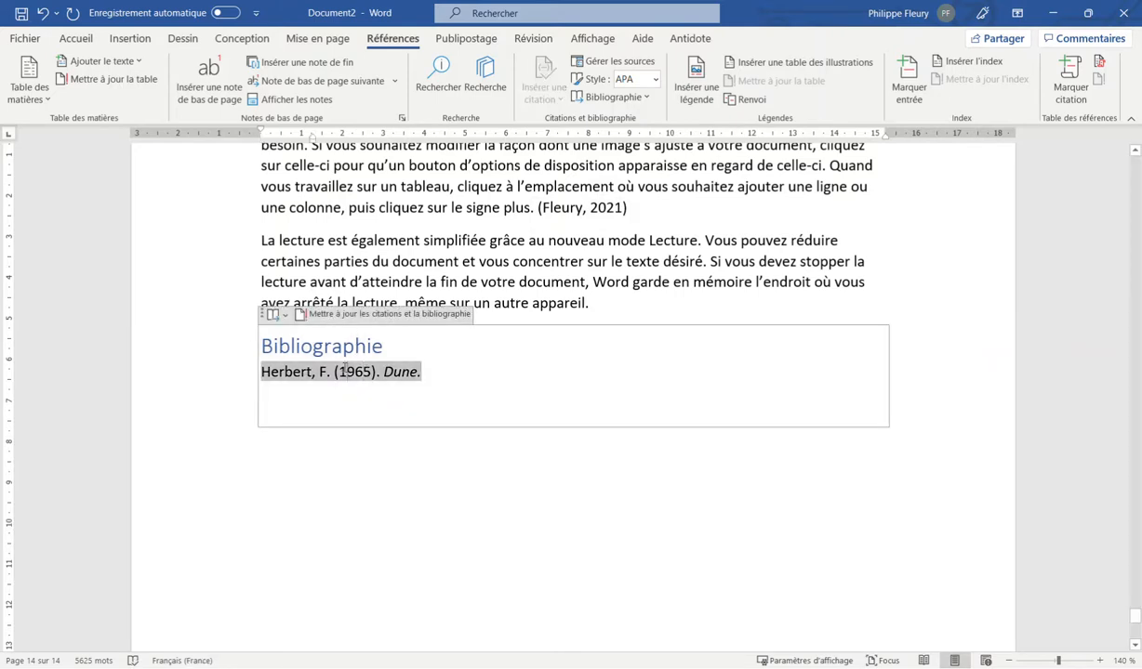
pyautogui.rightClick(345, 371)
pyautogui.press('Escape')
pyautogui.click(319, 316)
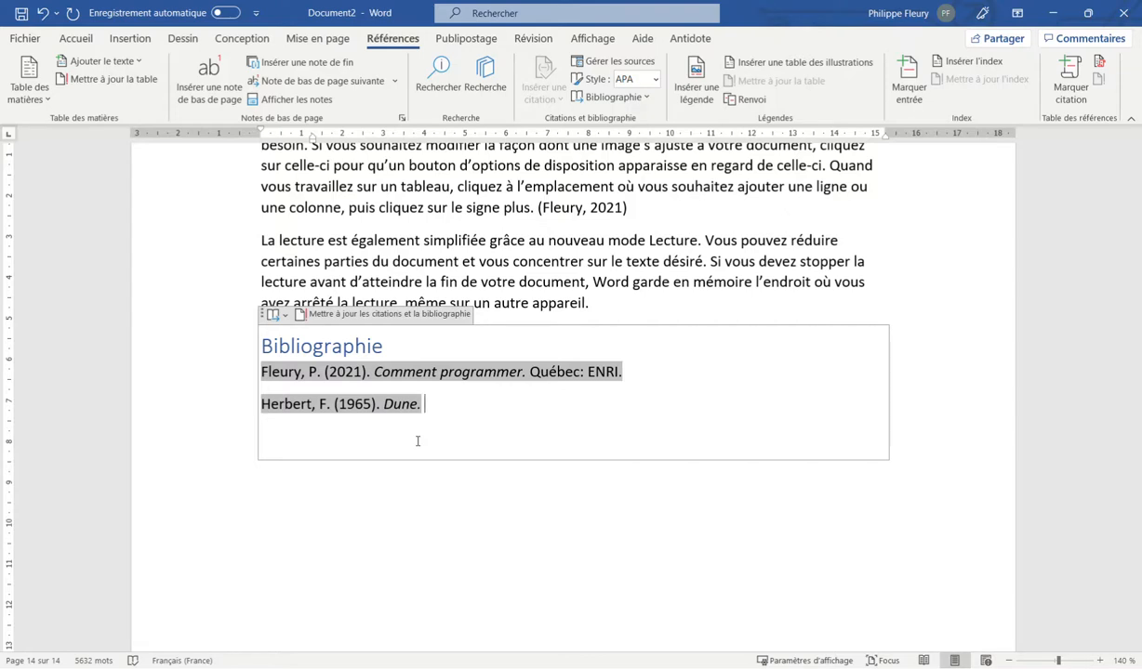
# Add an empty paragraph after the first full "La lecture est également simplifiée" paragraph on page 13.
pyautogui.click(462, 261)
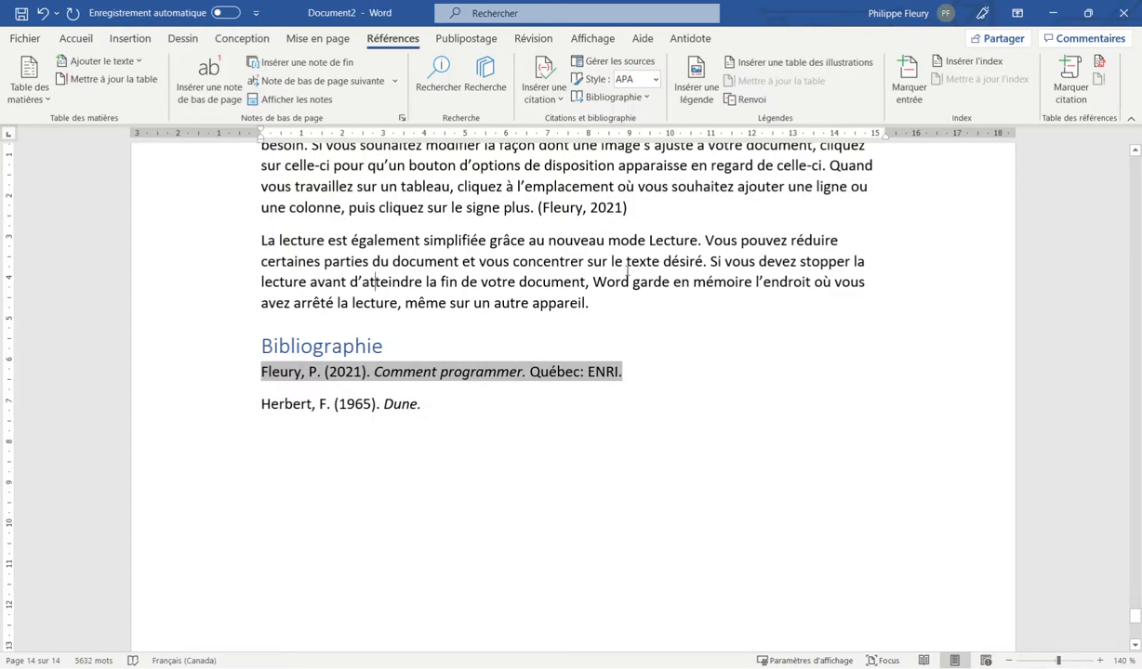
pyautogui.scroll(3, 620, 280)
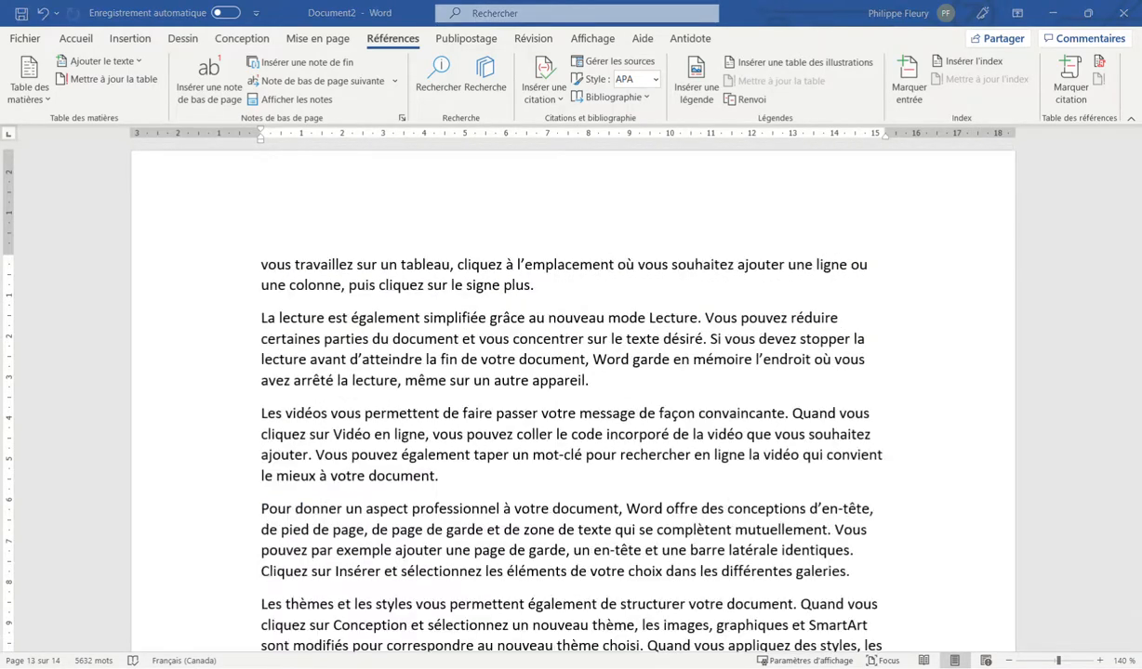
pyautogui.click(604, 384)
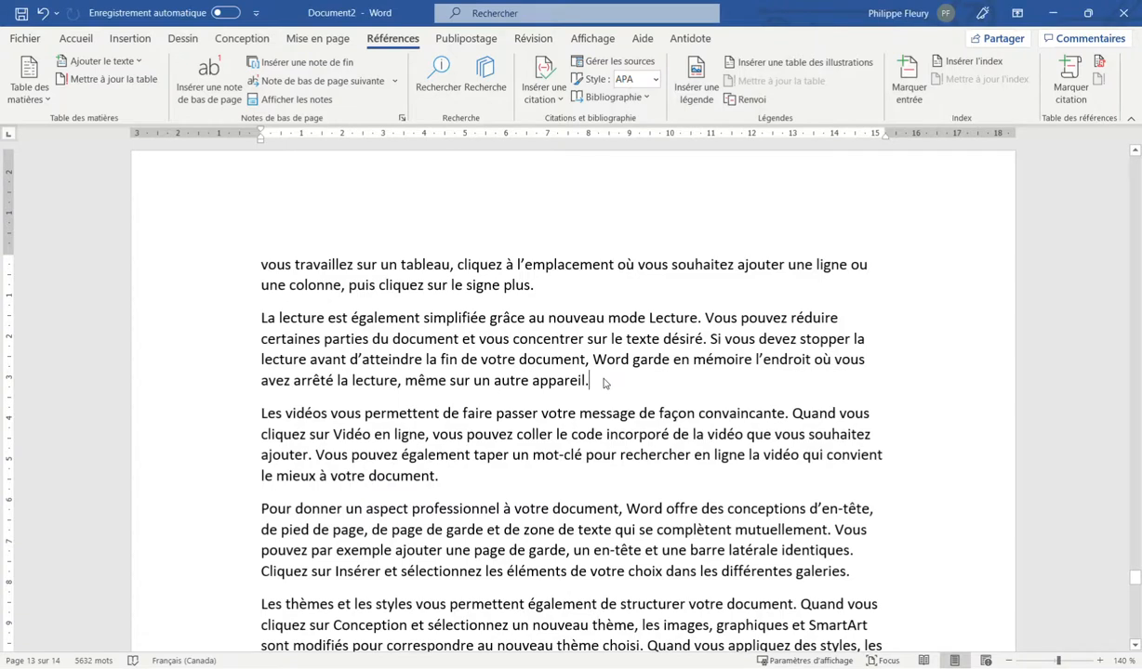
pyautogui.press('Return')
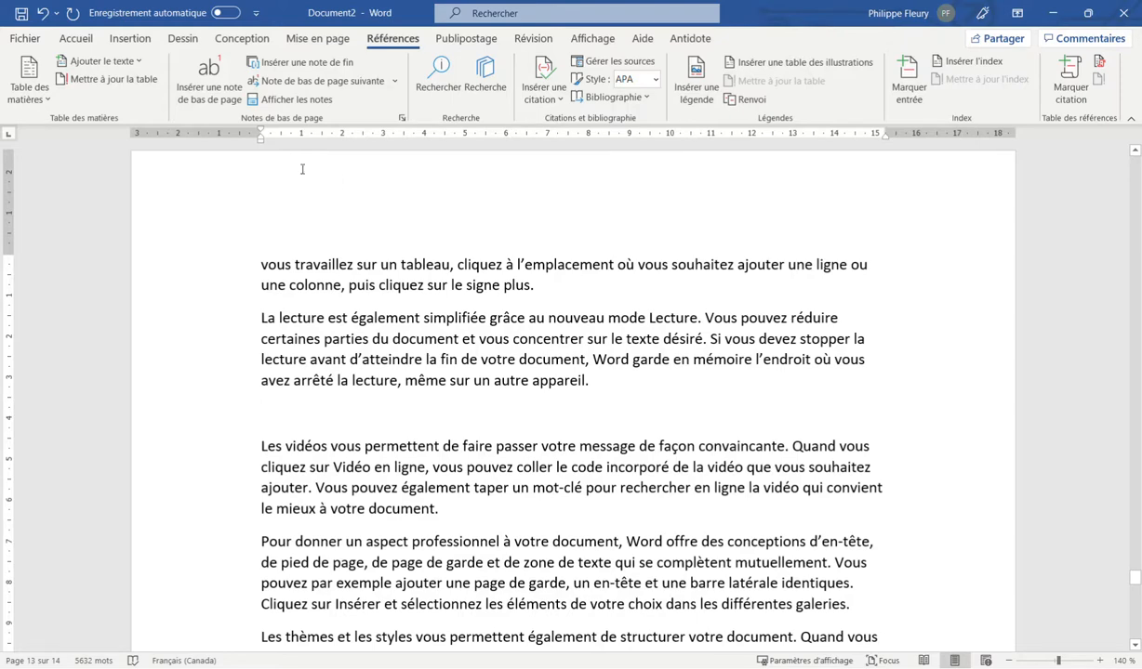
# Insert the picture photo.jpg from this device's Images folder into the new empty paragraph.
pyautogui.click(126, 39)
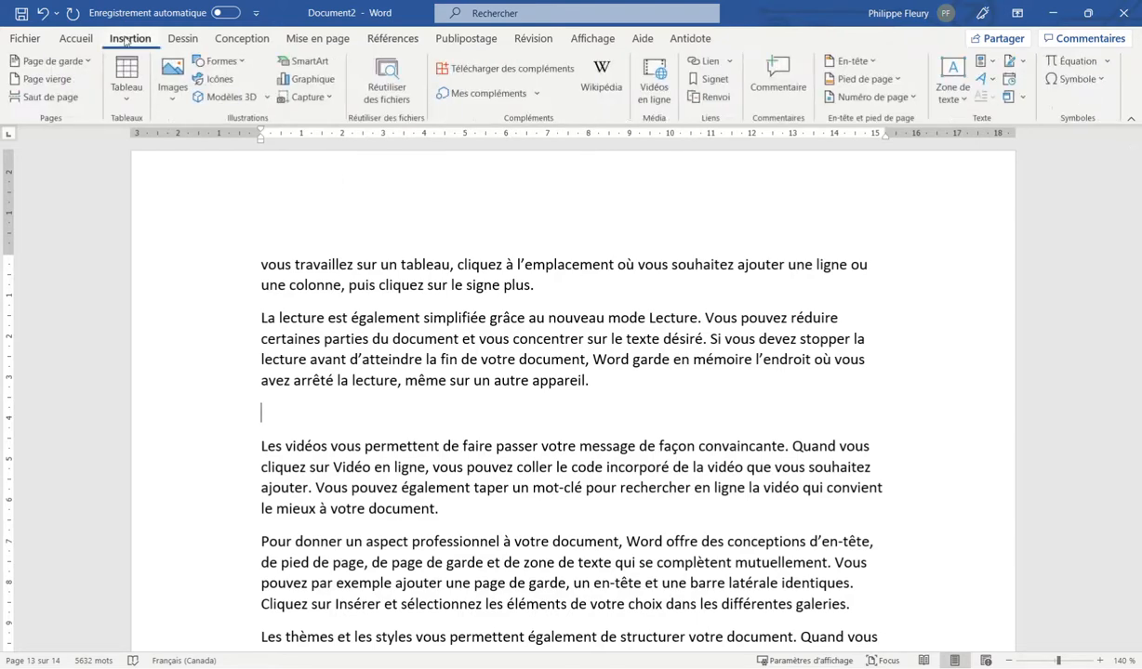
pyautogui.click(171, 82)
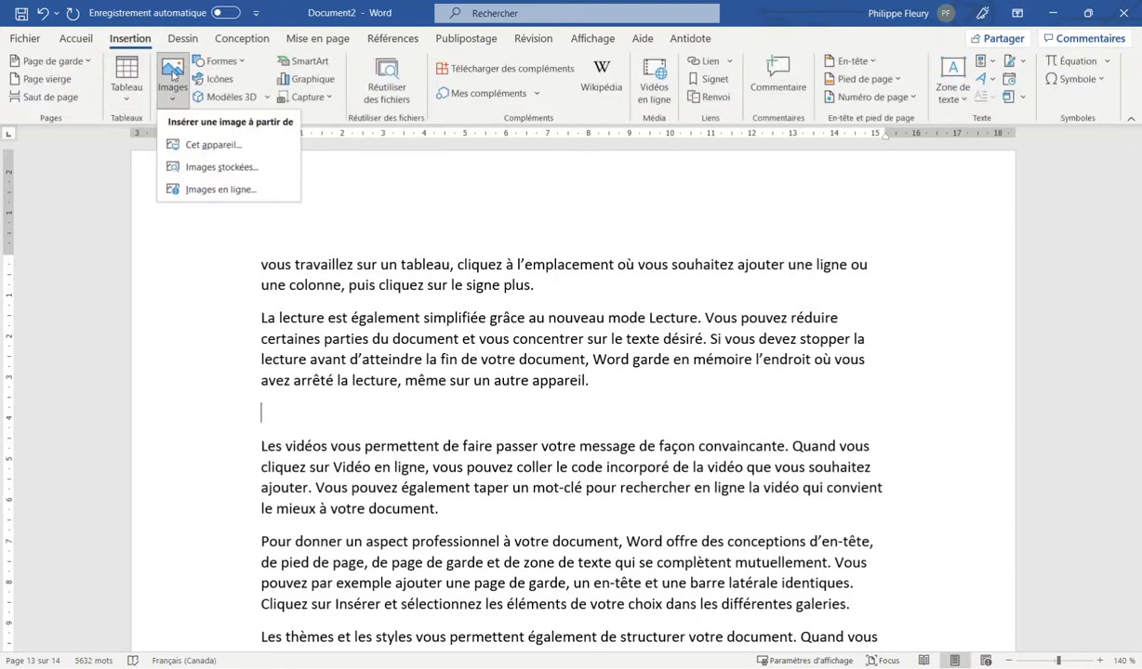
pyautogui.click(230, 144)
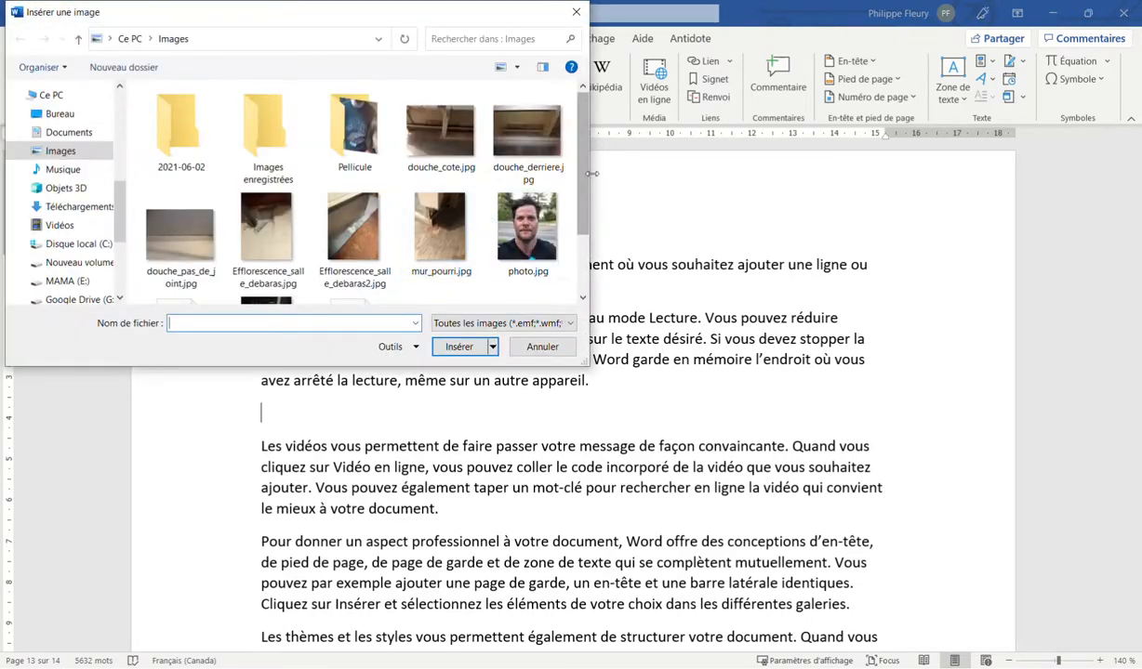
pyautogui.scroll(-2, 558, 194)
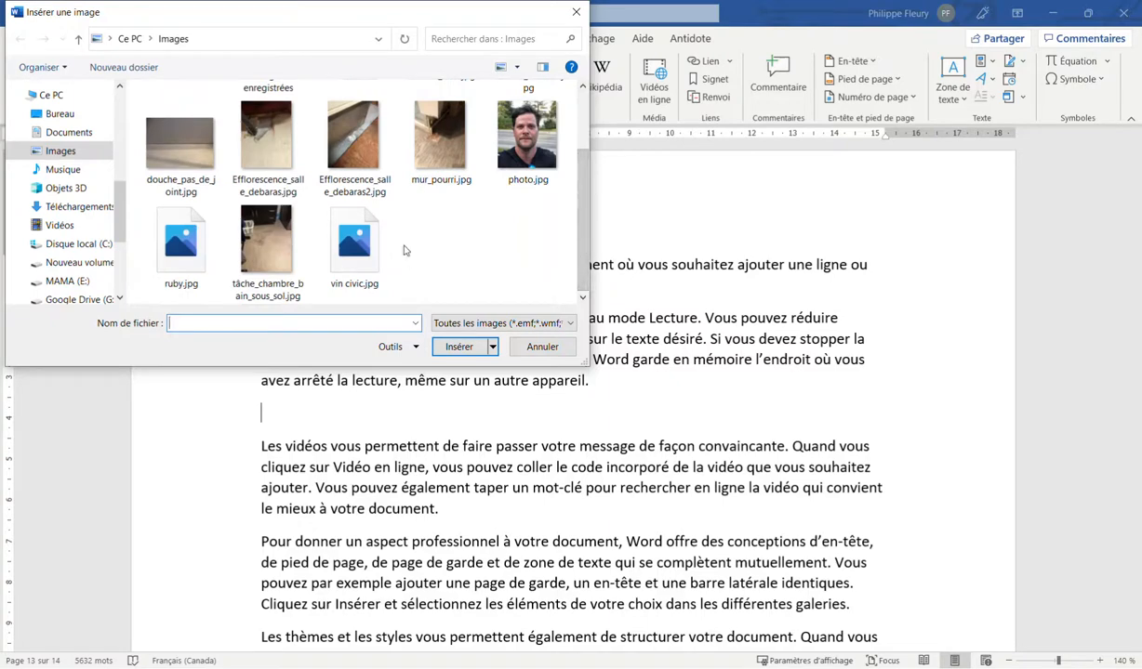
pyautogui.doubleClick(527, 136)
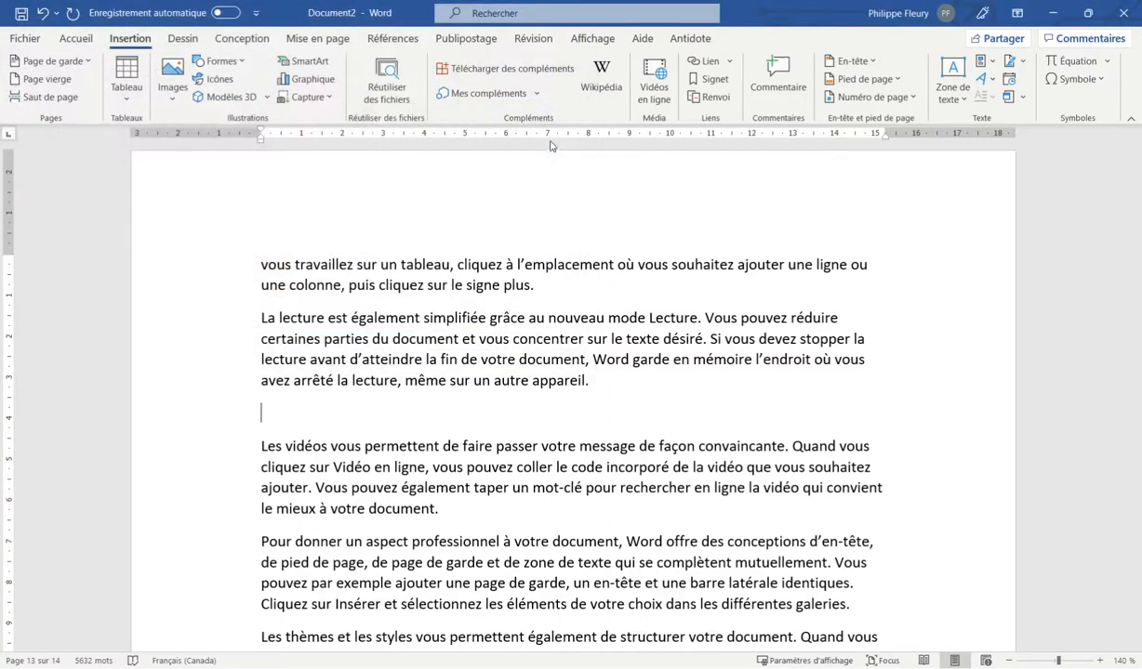
pyautogui.scroll(-4, 559, 328)
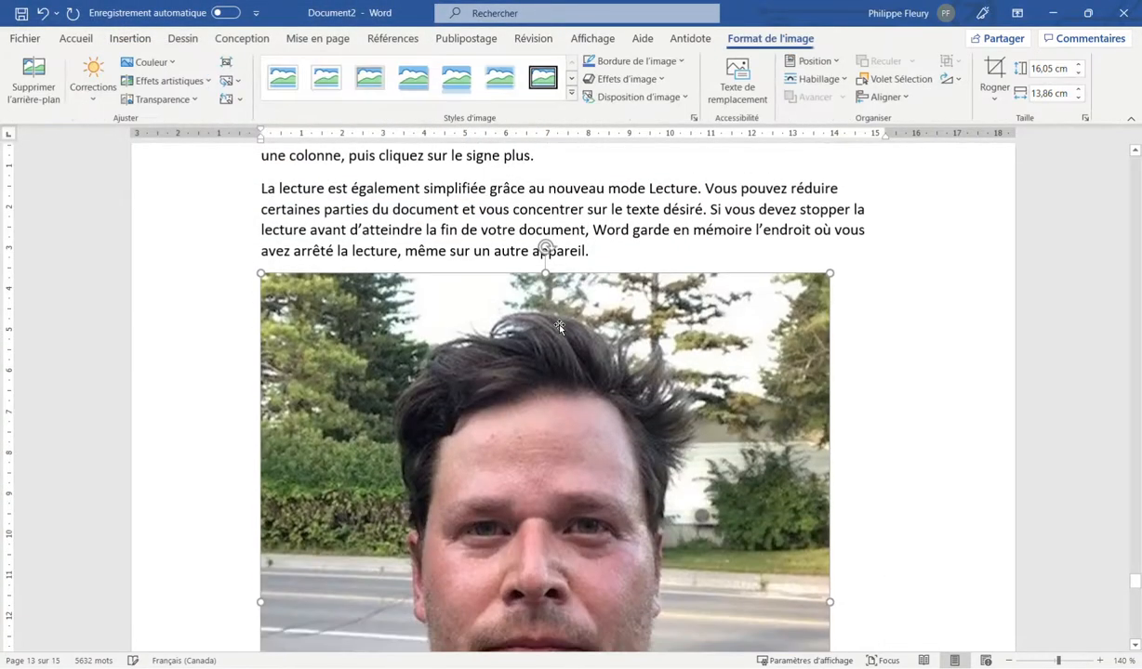
pyautogui.scroll(-6, 559, 328)
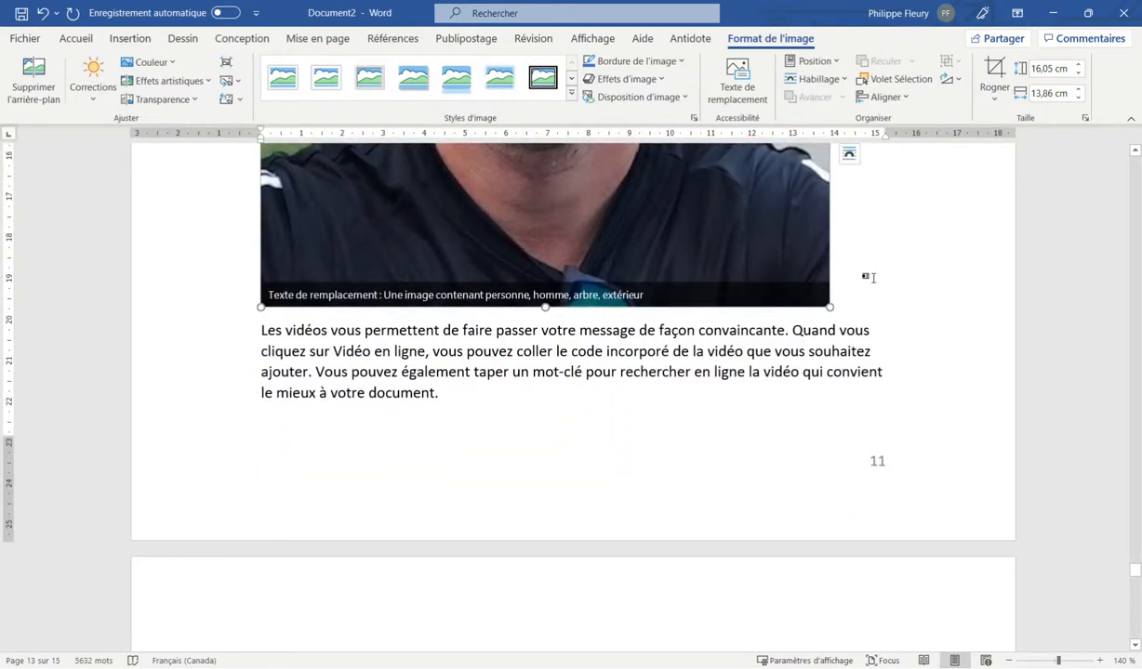
# Set the inserted photo's layout to through text wrapping, moving with the text.
pyautogui.click(863, 275)
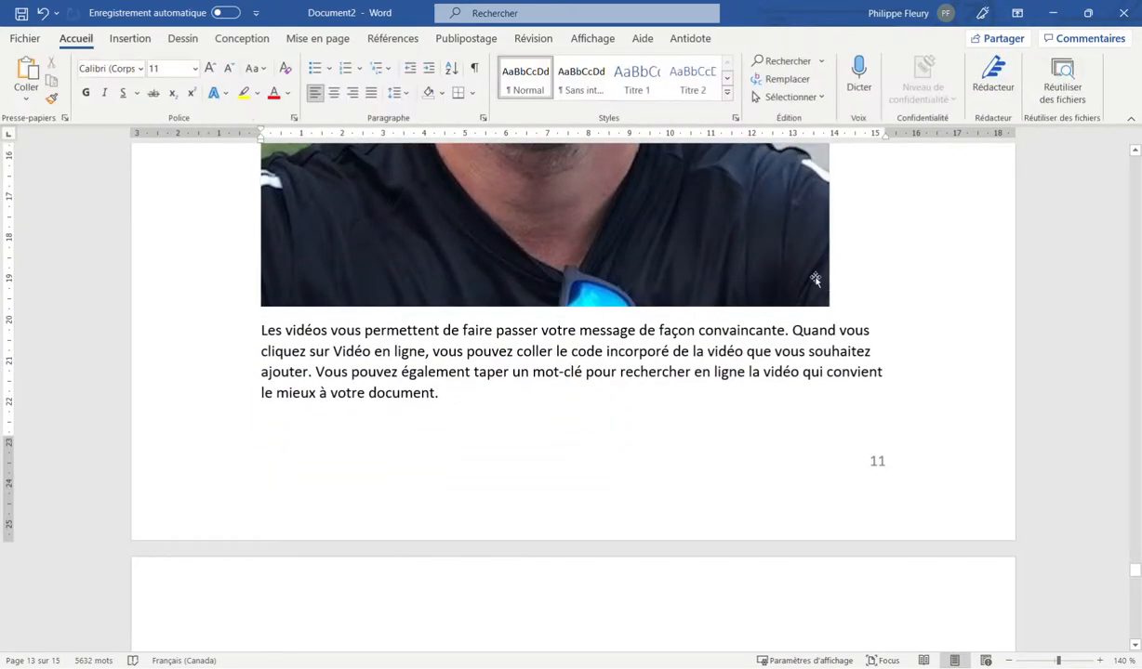
pyautogui.click(815, 279)
pyautogui.scroll(3, 800, 279)
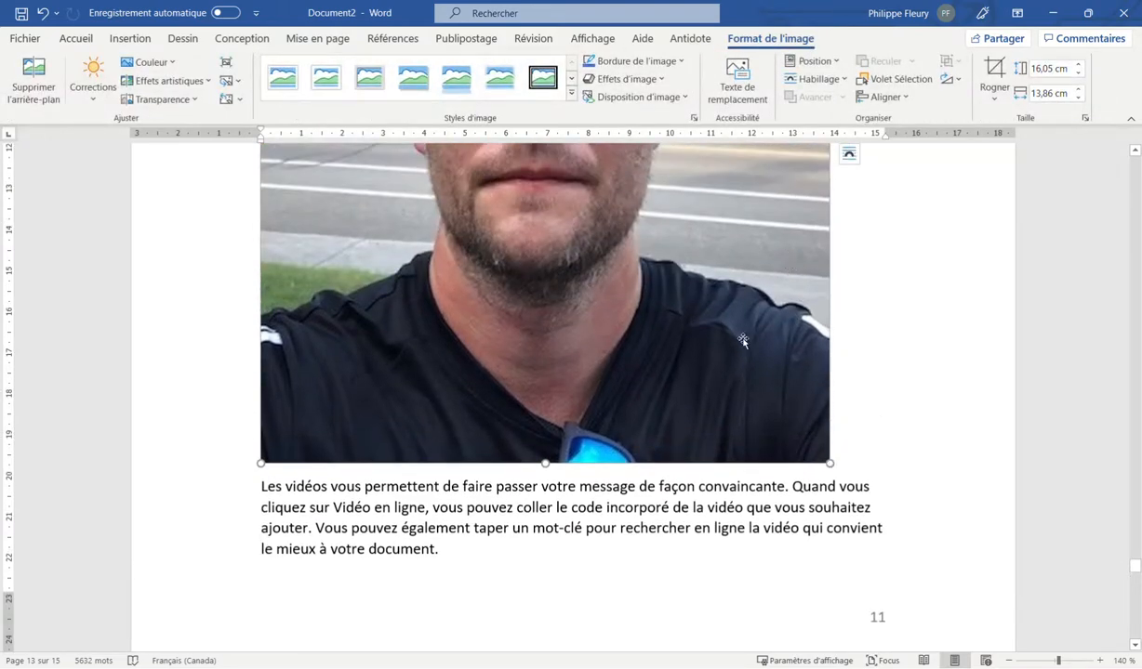
pyautogui.scroll(2, 742, 340)
pyautogui.scroll(7, 742, 340)
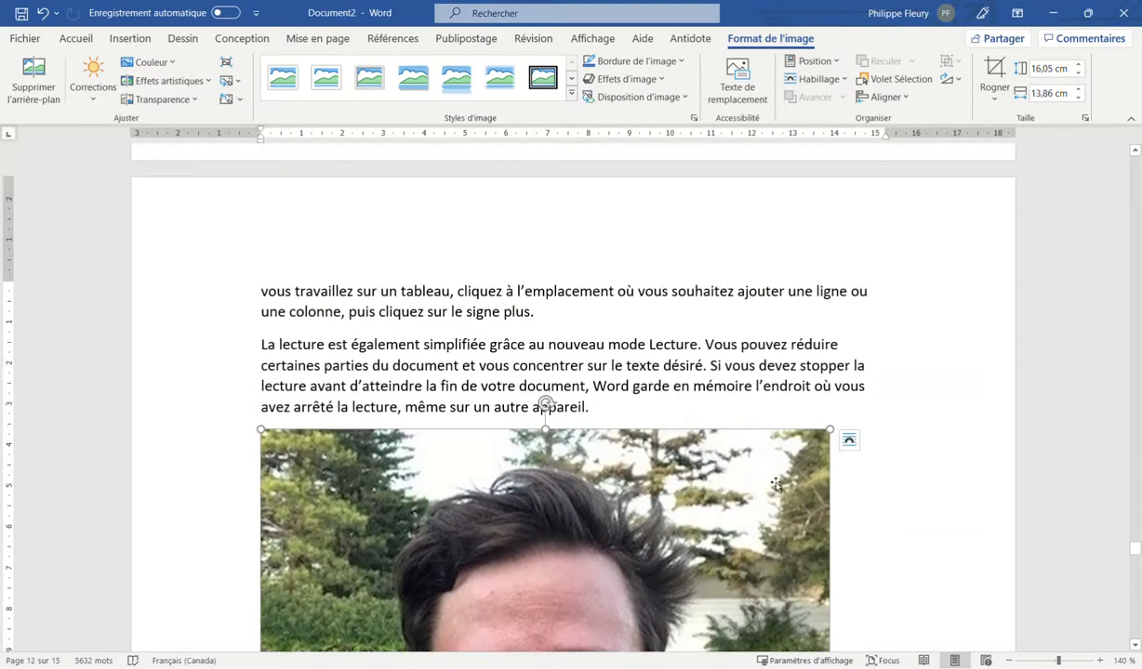
pyautogui.click(848, 442)
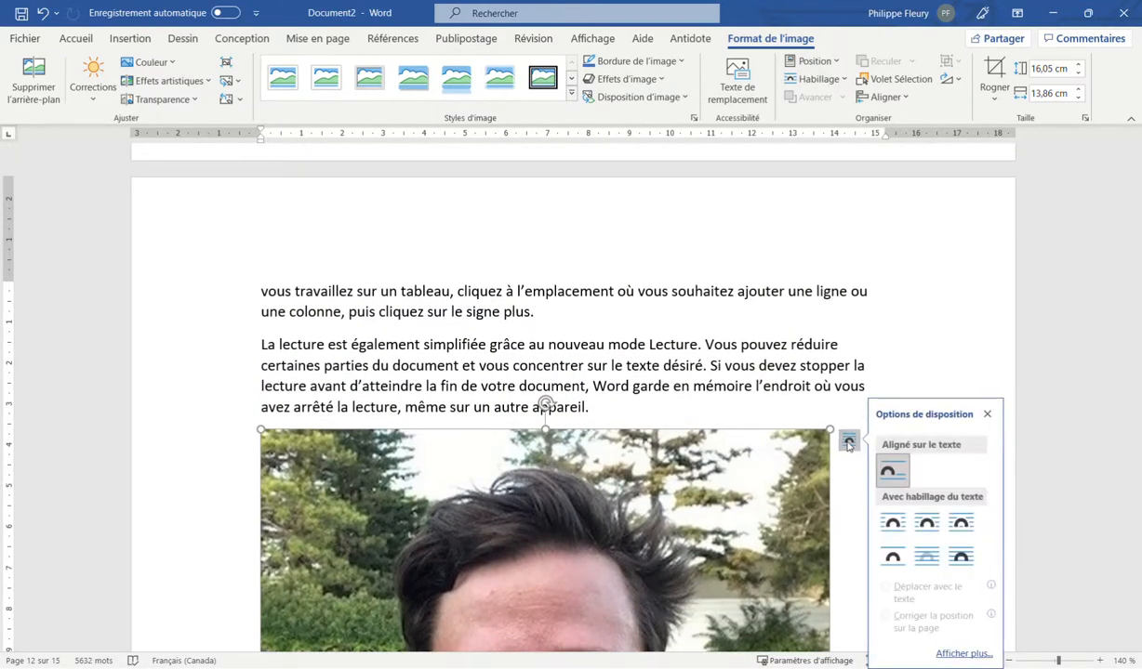
pyautogui.click(958, 526)
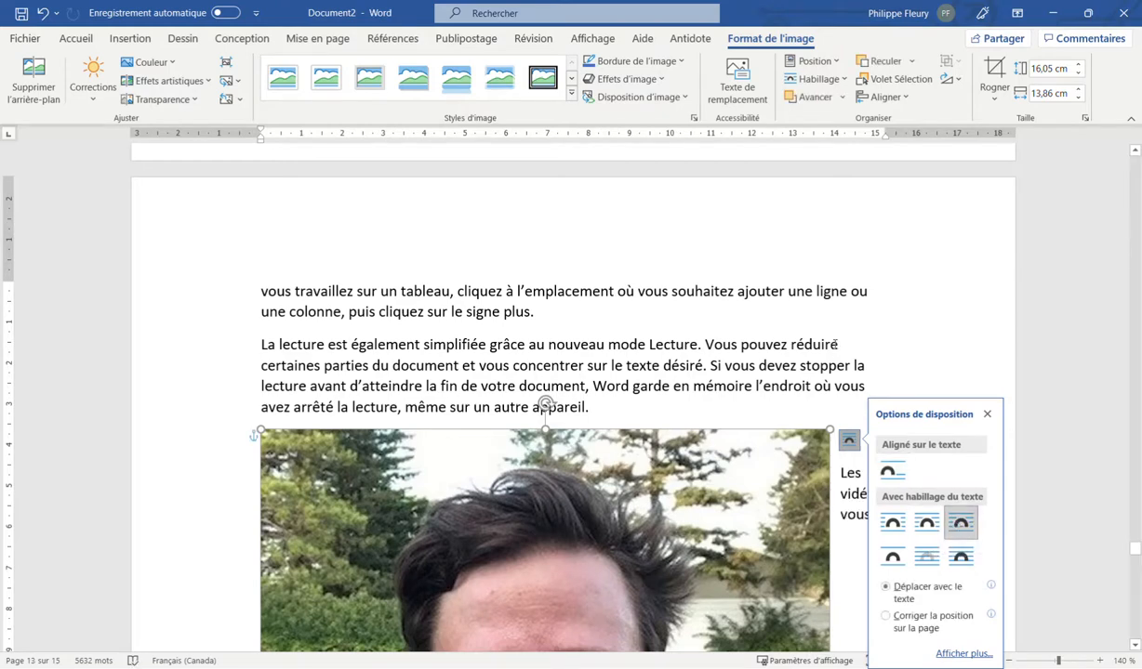
pyautogui.click(833, 345)
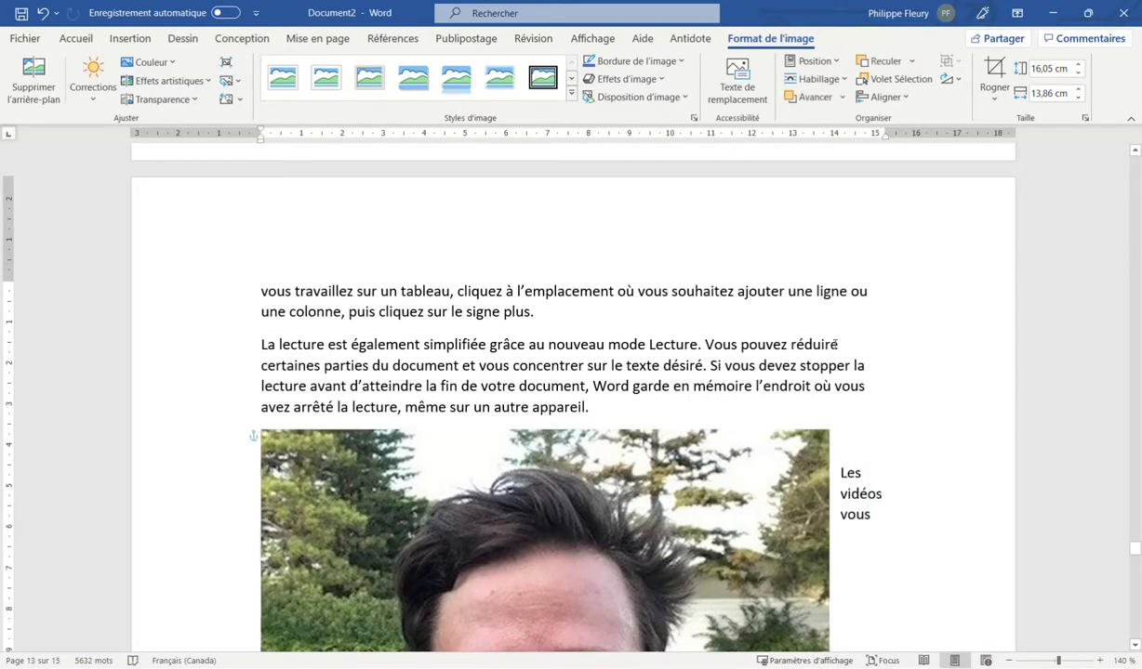
# Shrink the photo proportionally to about 5.48 cm high and 4.74 cm wide.
pyautogui.click(810, 492)
pyautogui.moveTo(829, 428); pyautogui.dragTo(543, 420)
pyautogui.scroll(-3, 519, 517)
pyautogui.scroll(-2, 519, 517)
pyautogui.scroll(-3, 584, 437)
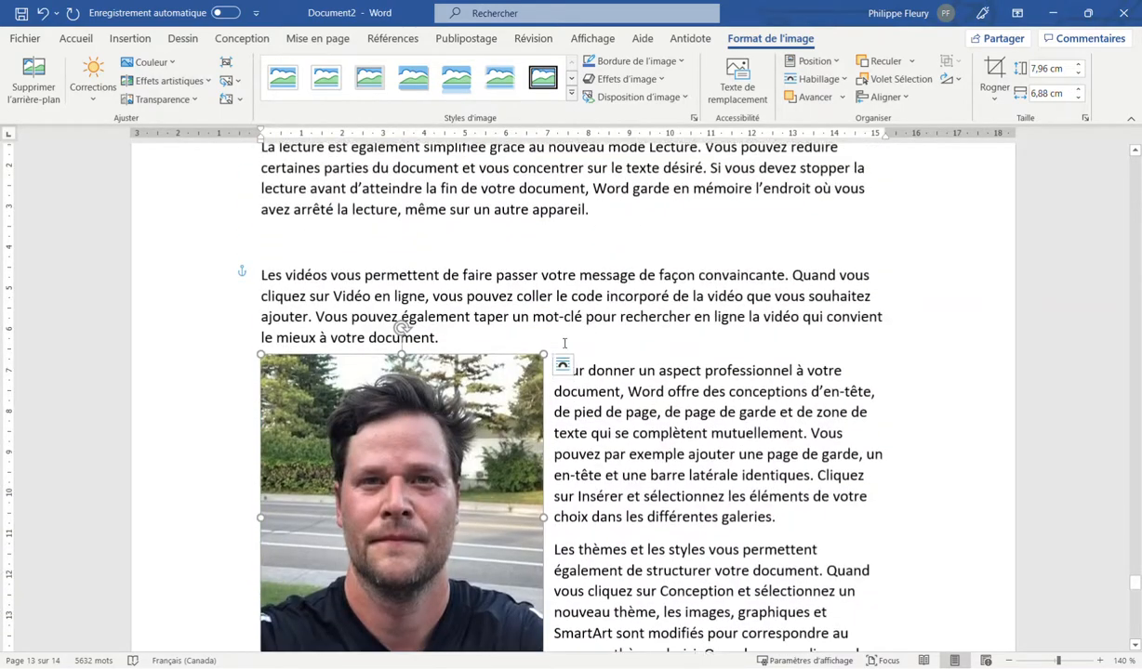
pyautogui.moveTo(544, 355); pyautogui.dragTo(456, 456)
# Change the photo's text wrapping to top and bottom so that no text runs beside it.
pyautogui.click(476, 468)
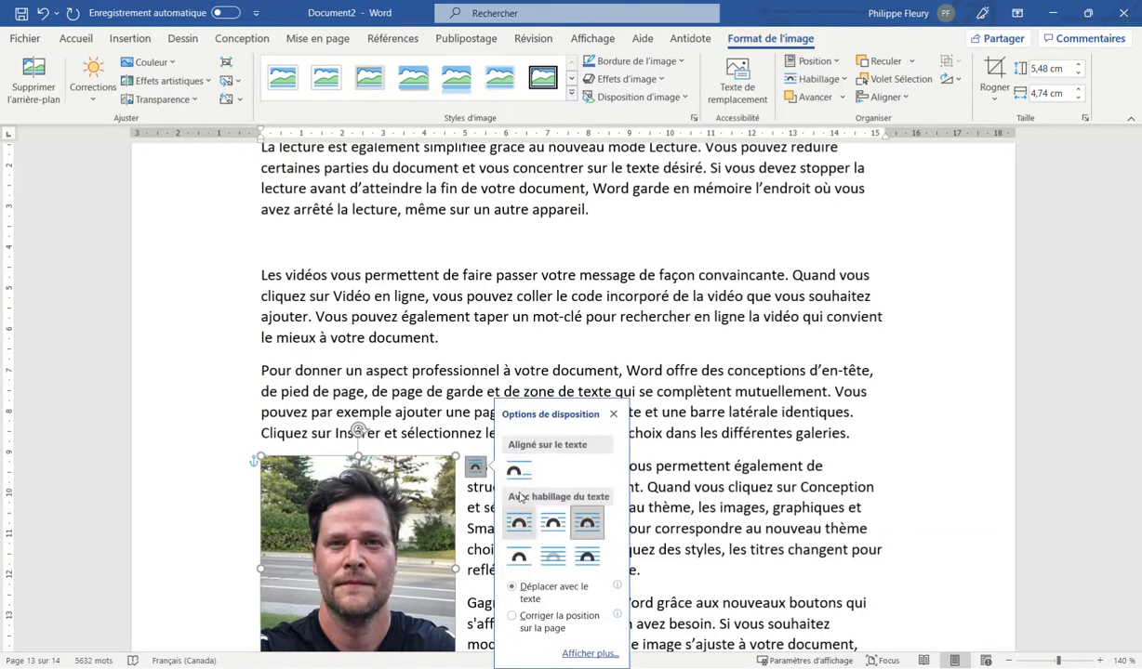
pyautogui.click(519, 556)
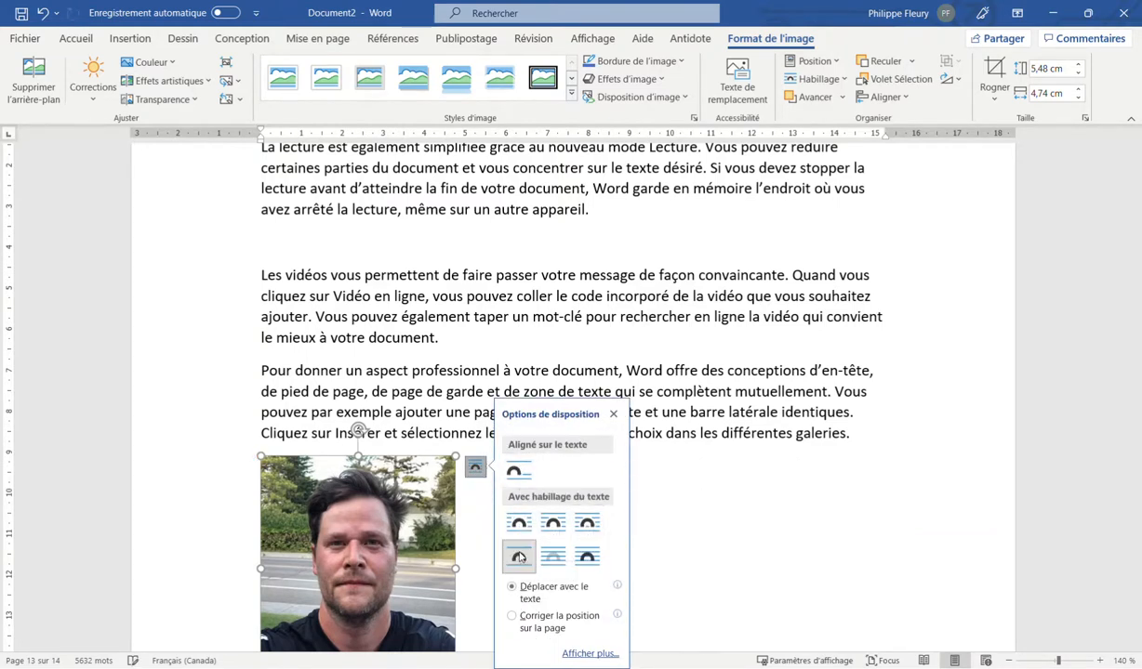
pyautogui.click(737, 338)
pyautogui.scroll(-3, 736, 397)
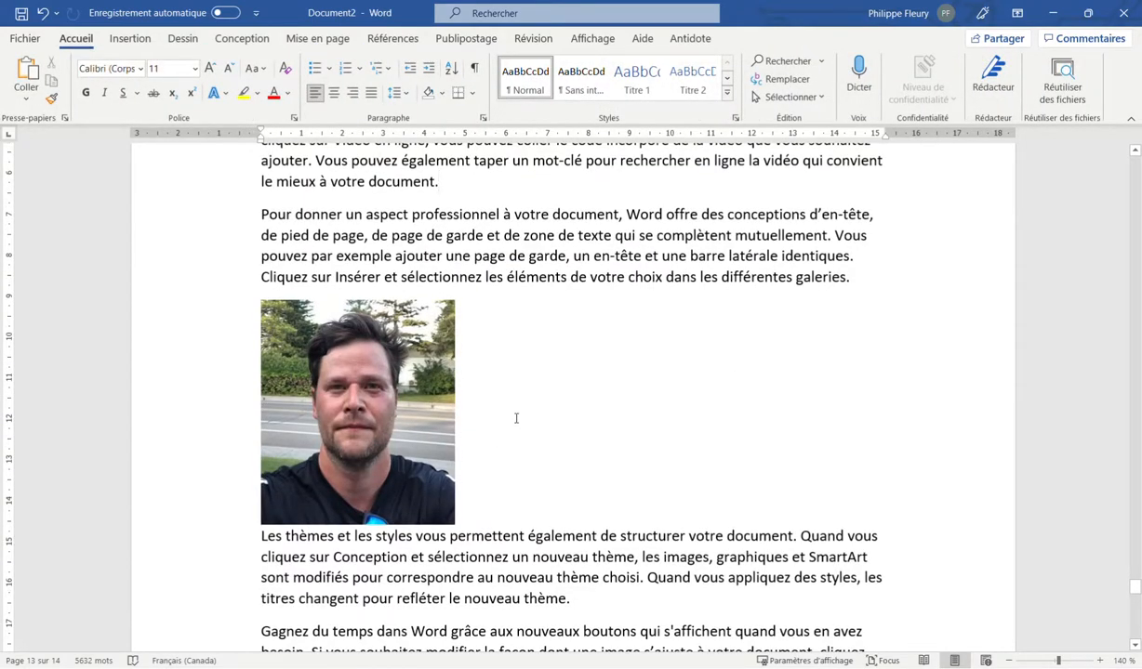
# Position the photo at the top center of the page with square text wrapping.
pyautogui.click(376, 415)
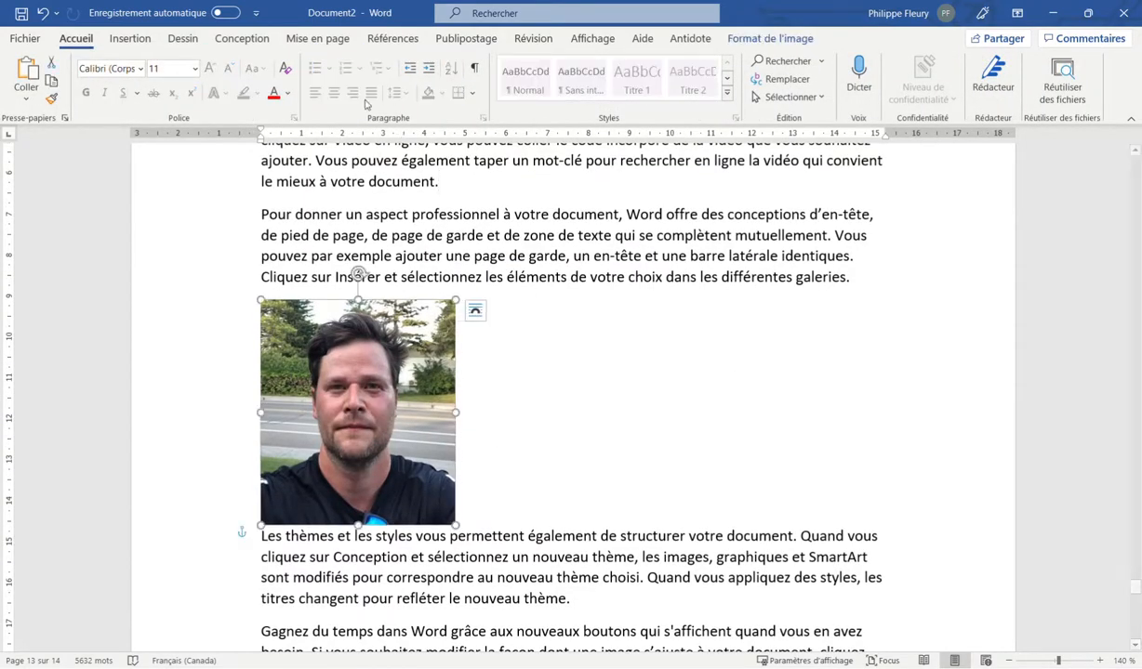
pyautogui.click(506, 302)
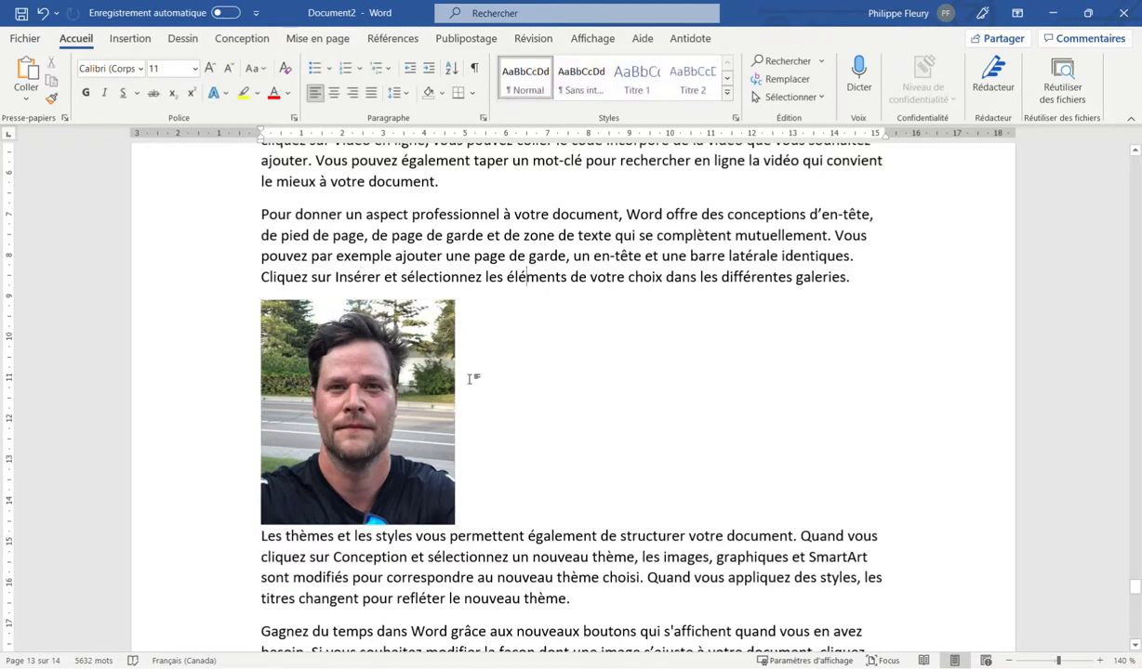
pyautogui.click(335, 402)
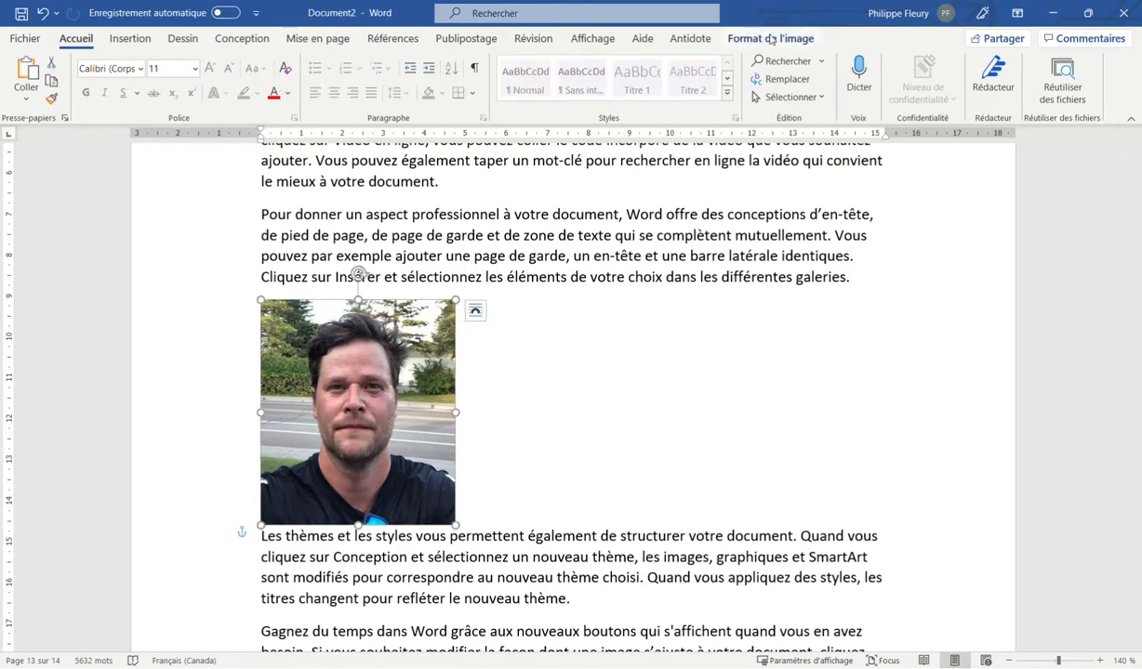
pyautogui.click(762, 41)
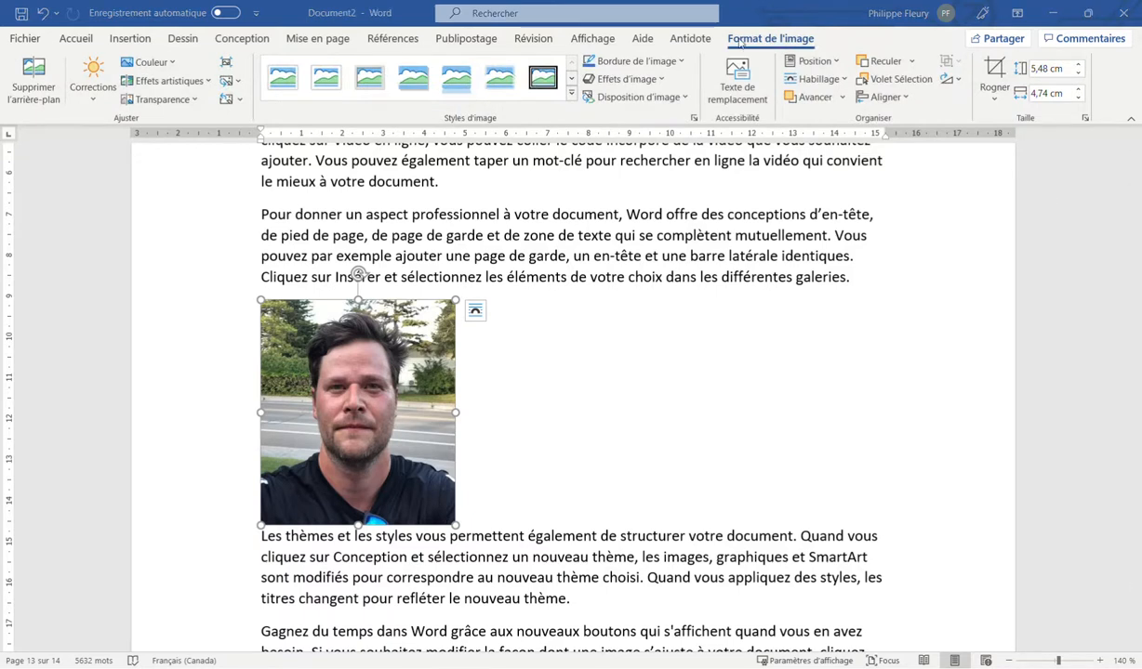
pyautogui.click(741, 43)
pyautogui.click(815, 61)
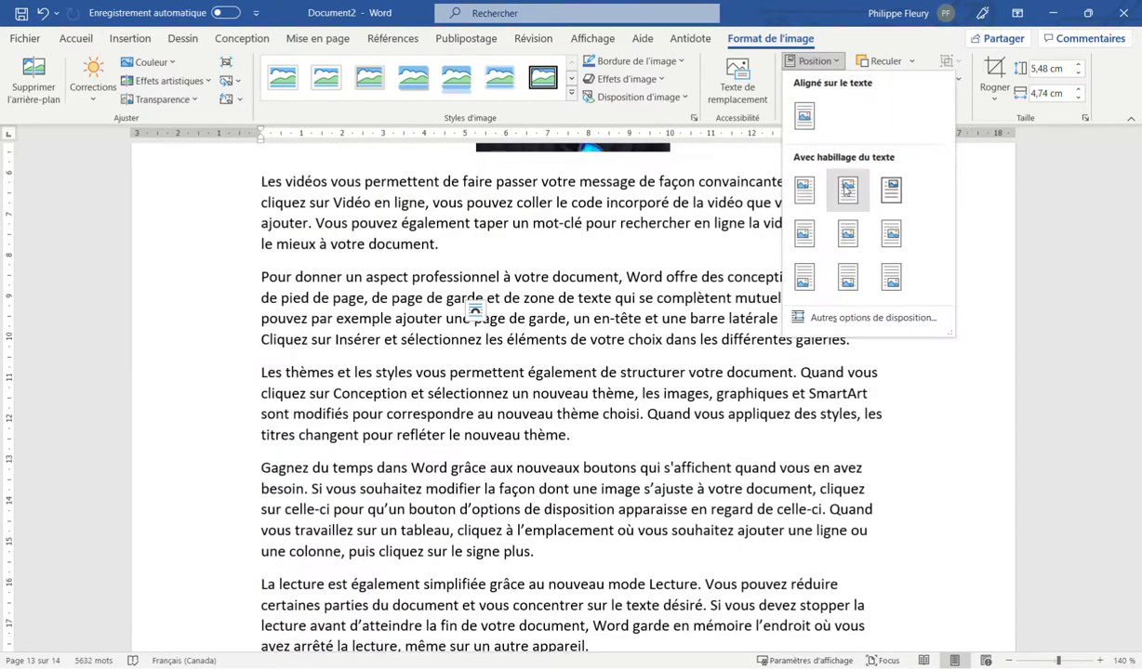
pyautogui.click(848, 192)
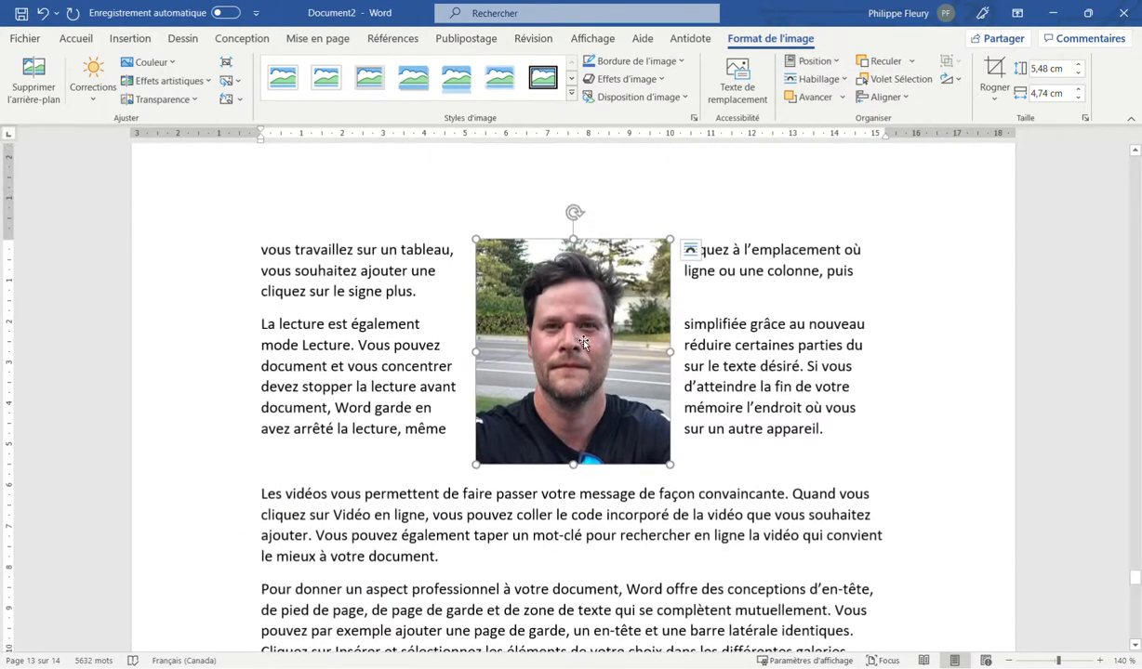
# Apply top and bottom text wrapping to the photo at the top center of the page.
pyautogui.click(690, 251)
pyautogui.click(733, 397)
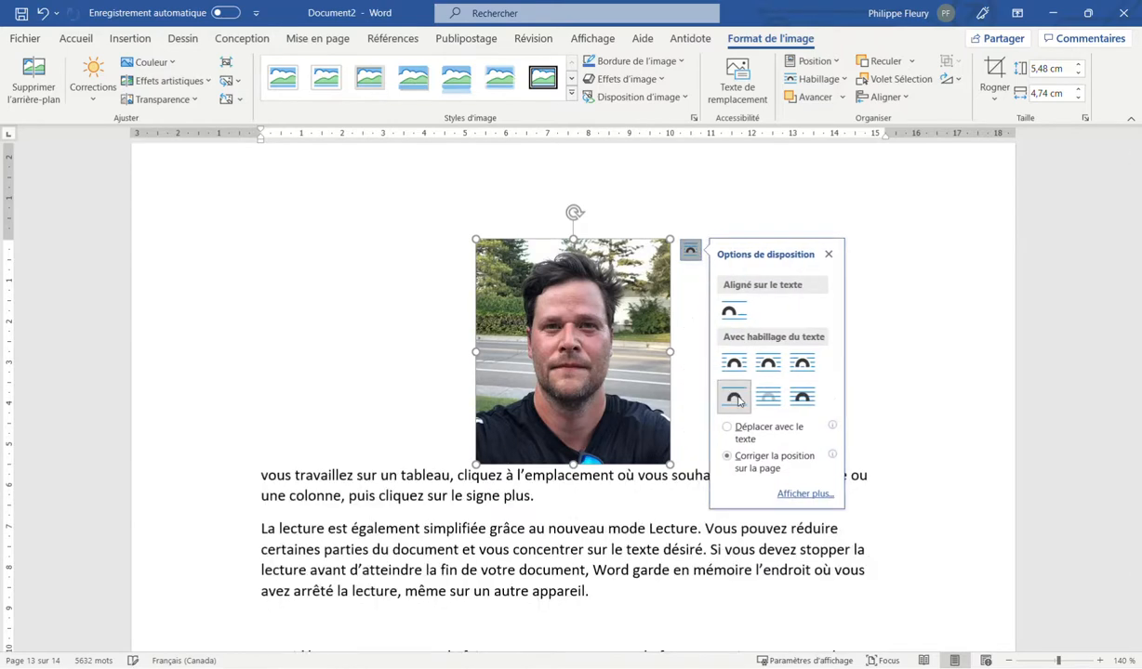
pyautogui.click(683, 320)
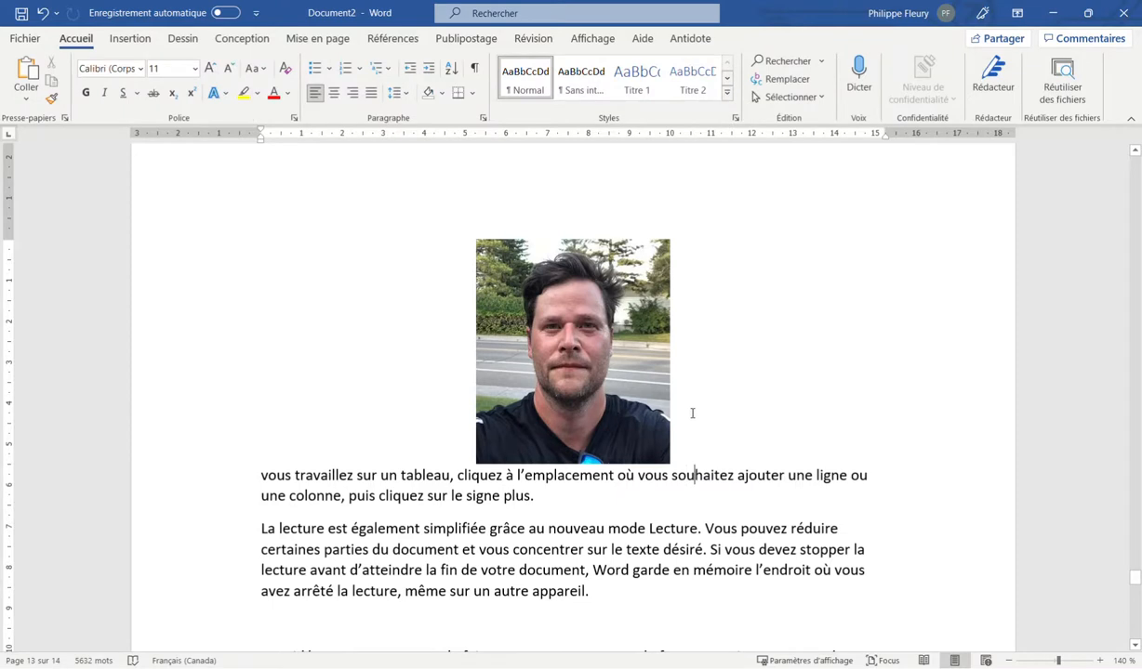
# Try to place the text cursor beside and above the photo, and undo the photo's placement at the top of the page.
pyautogui.click(646, 334)
pyautogui.click(687, 348)
pyautogui.click(261, 474)
pyautogui.press('Up')
pyautogui.press('Up')
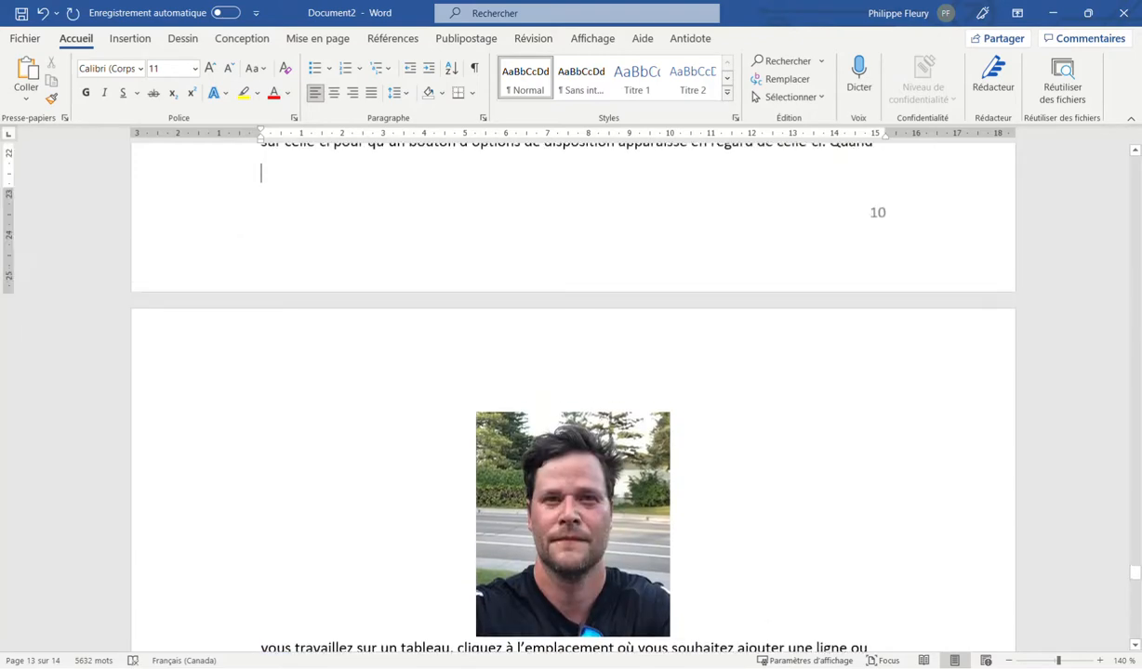
pyautogui.press('Down')
pyautogui.press('Down')
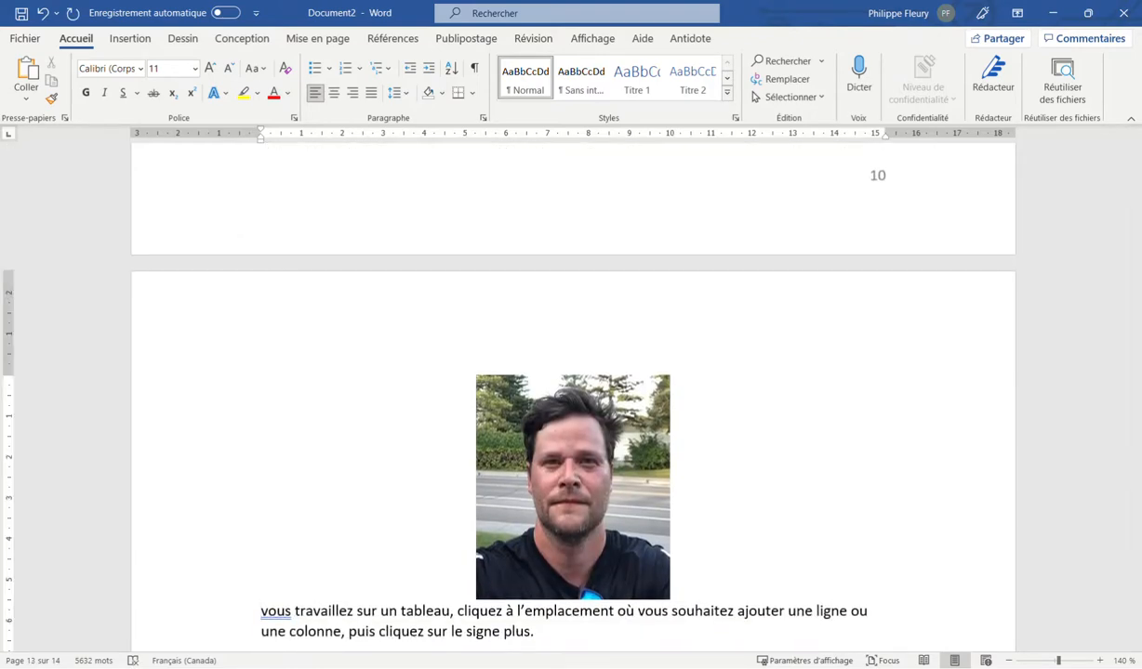
pyautogui.hotkey('ctrl', 'z')
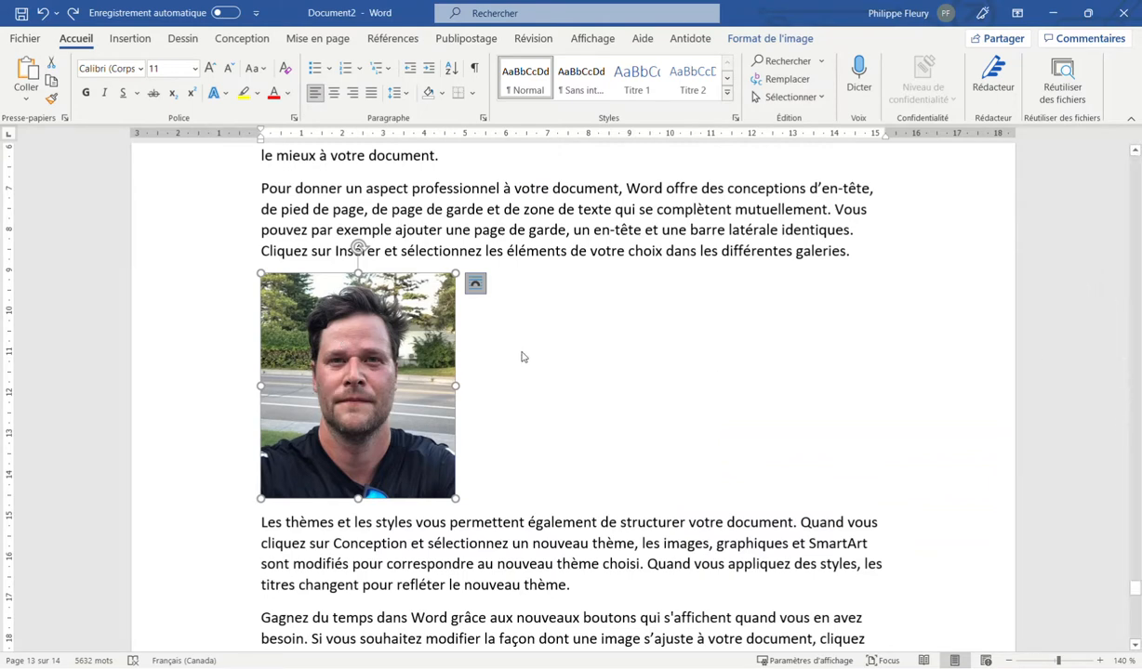
# Set the photo in line with the text and center it horizontally between the margins.
pyautogui.click(475, 282)
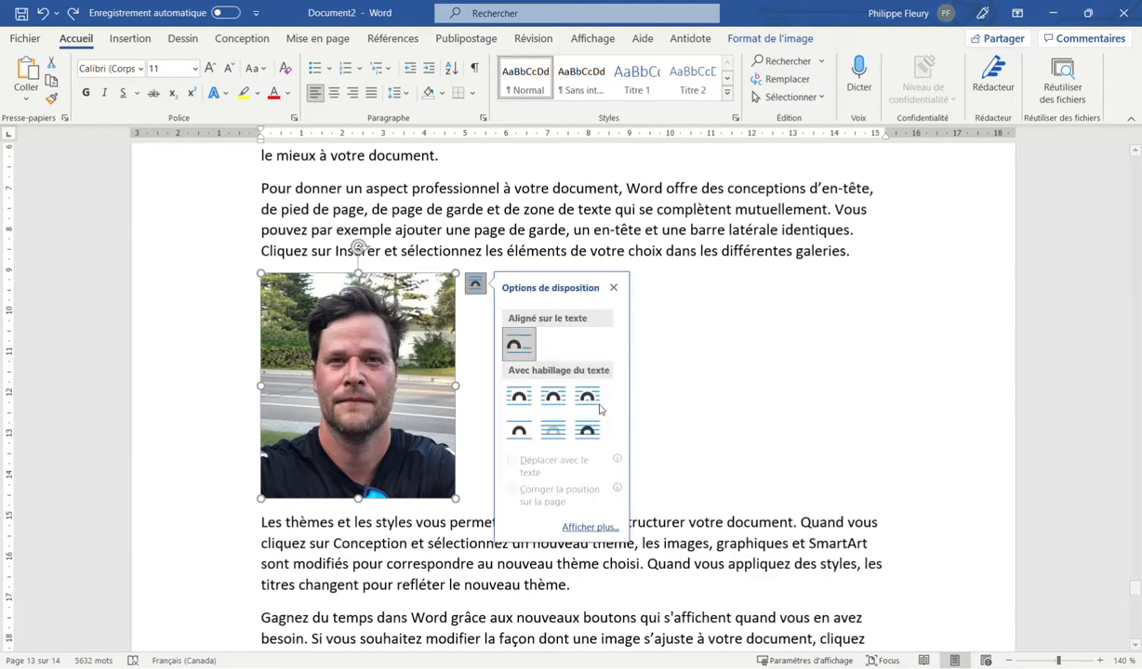
pyautogui.click(706, 430)
pyautogui.click(344, 355)
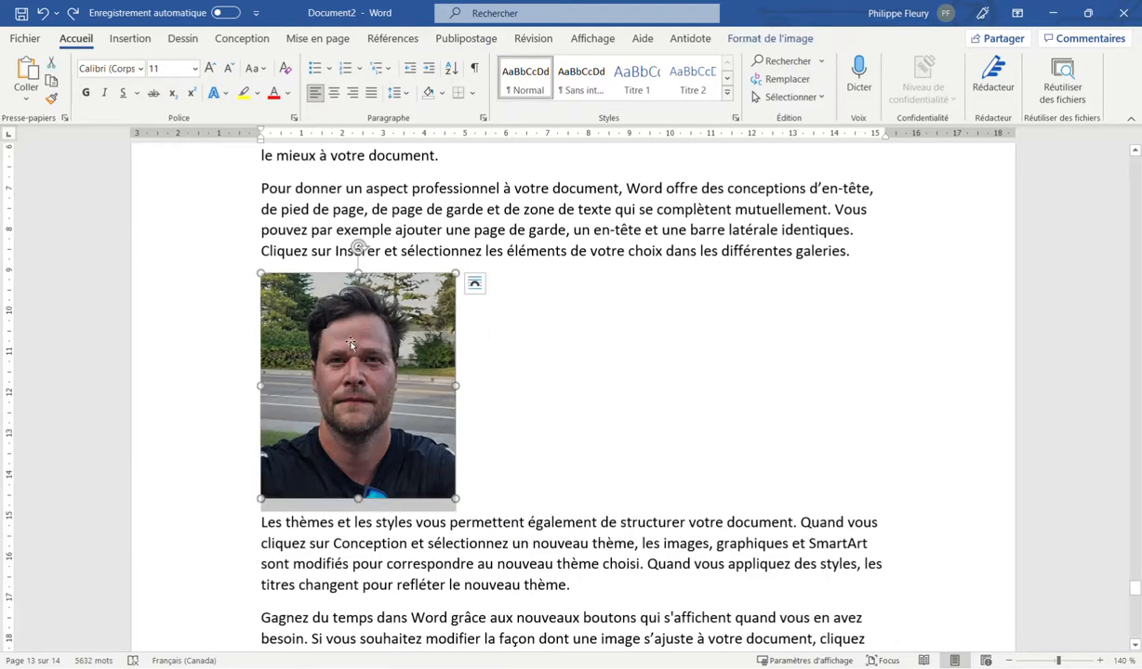
pyautogui.click(335, 97)
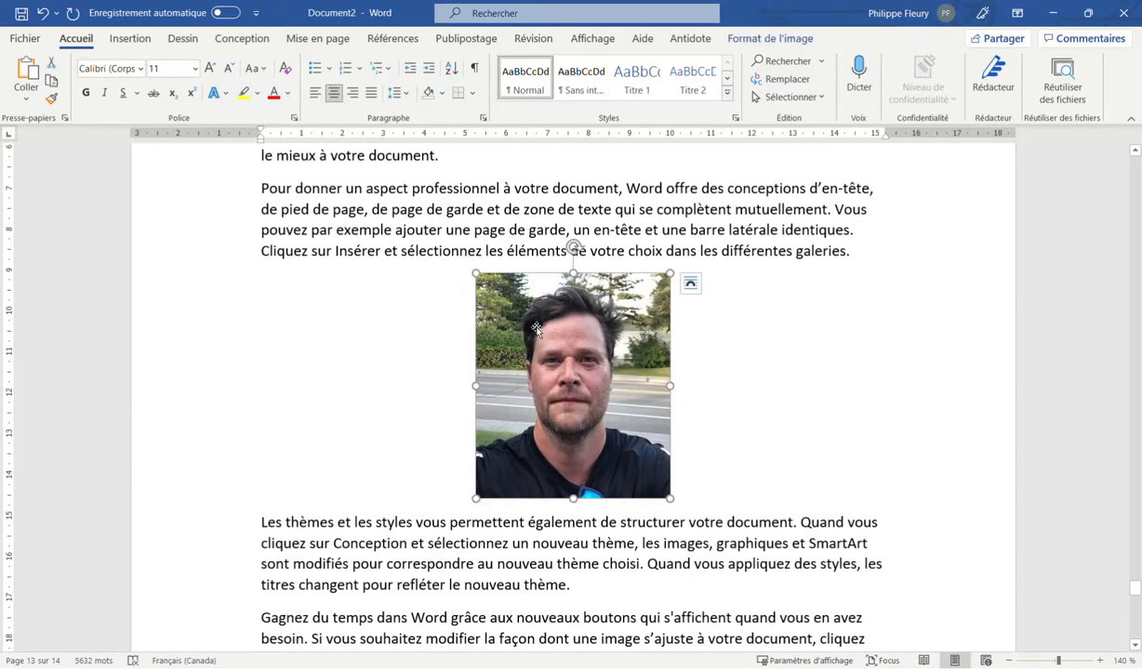
pyautogui.click(762, 38)
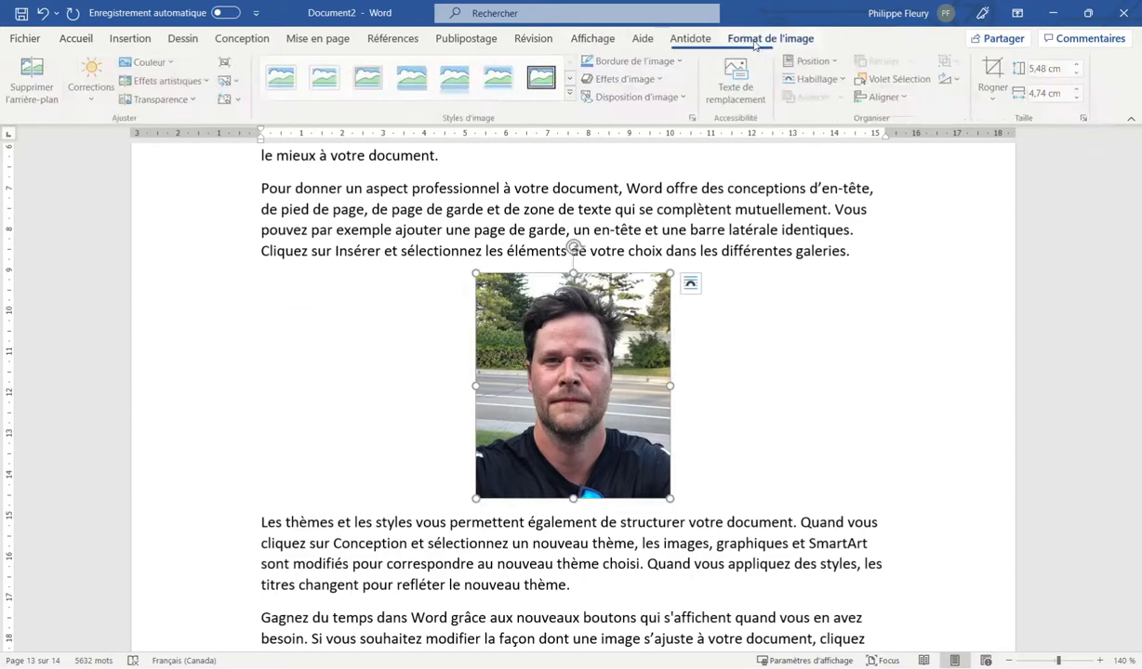
pyautogui.click(821, 61)
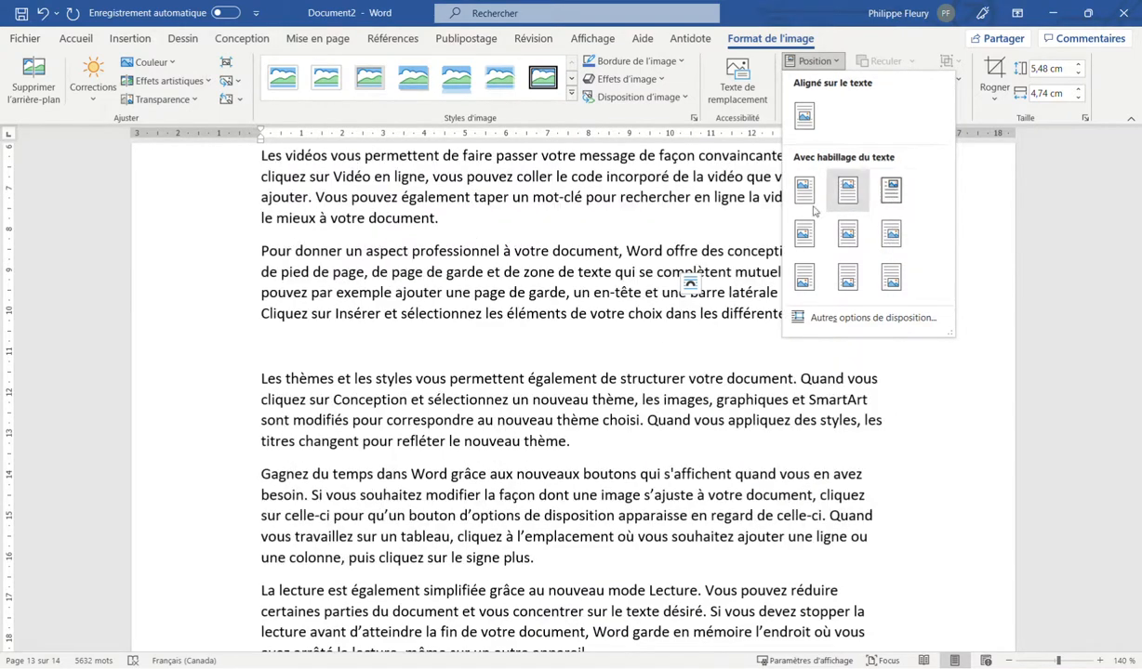
pyautogui.click(567, 226)
# Insert the caption "Figure 1- Photo de l'auteur" with the Figure label on a new line below the photo.
pyautogui.click(723, 420)
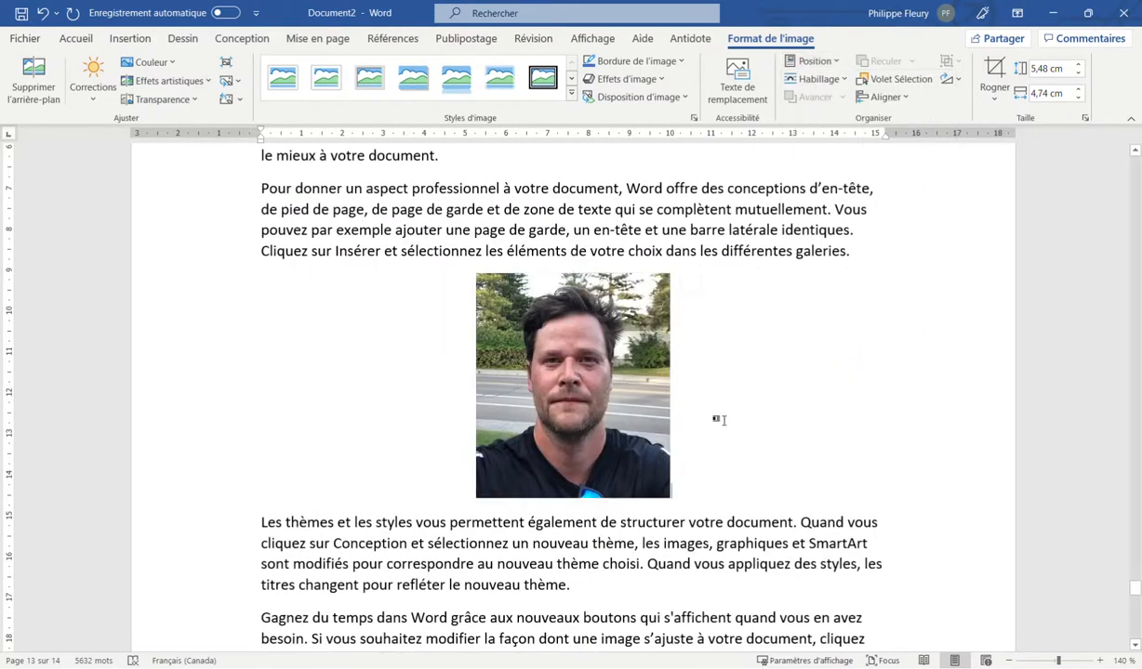
pyautogui.press('Return')
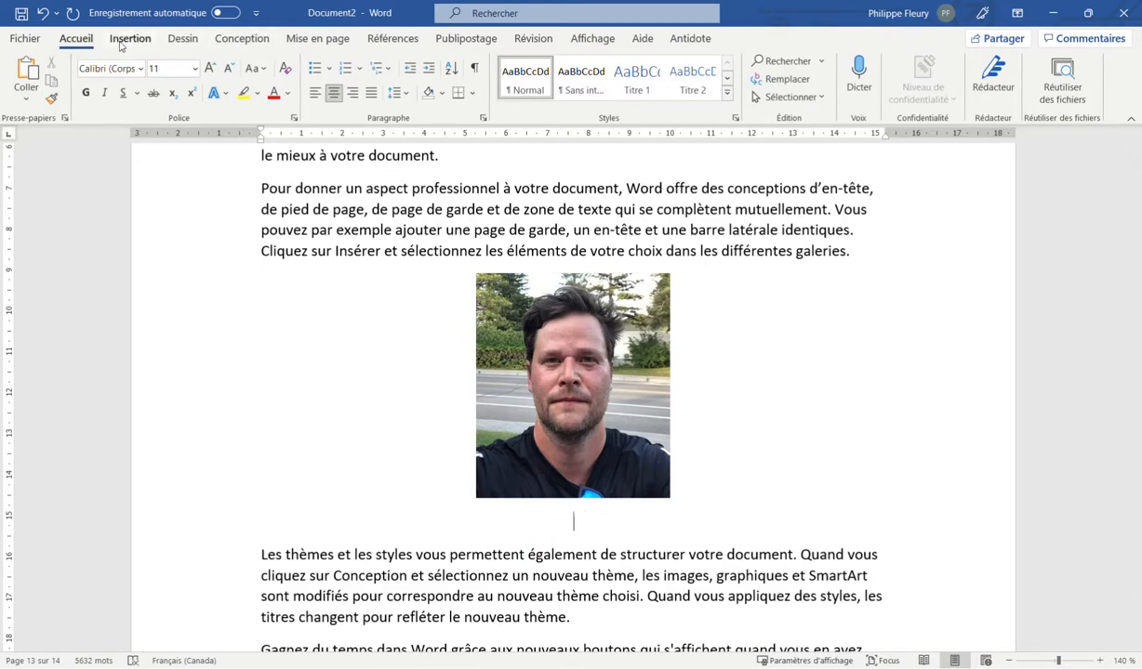
pyautogui.click(389, 39)
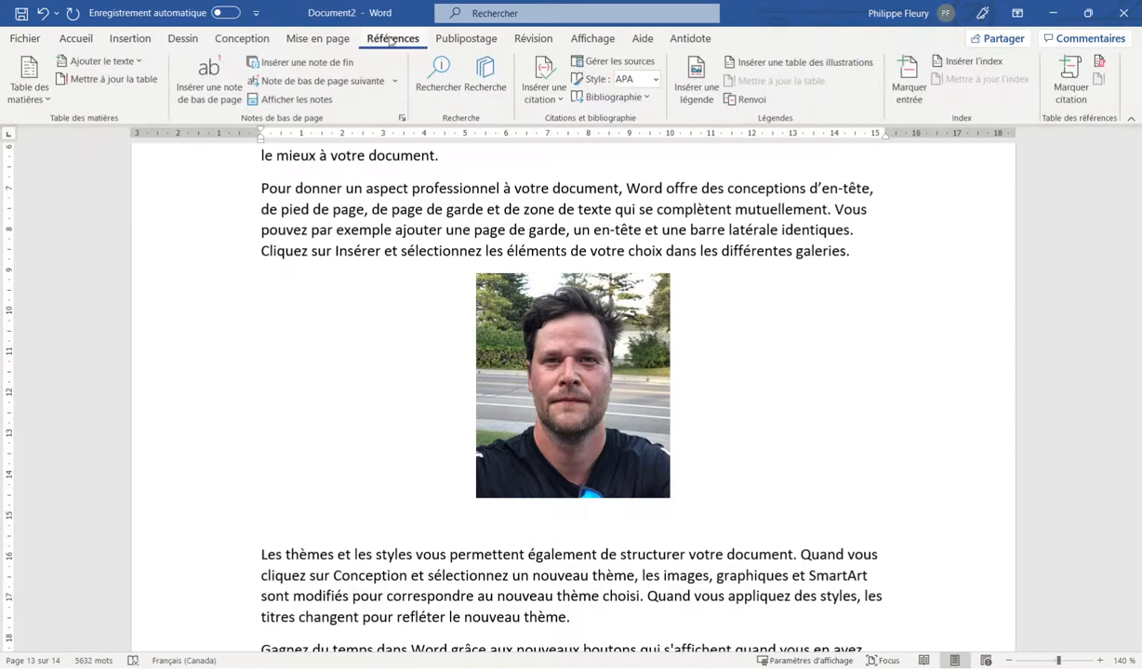
pyautogui.click(704, 70)
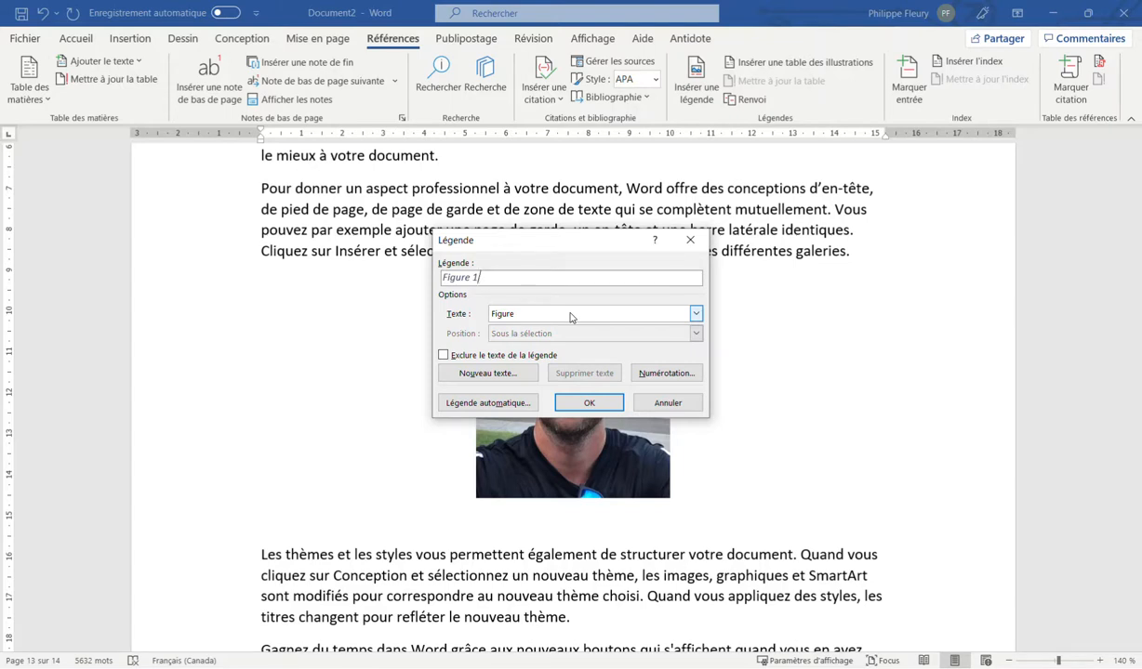
pyautogui.click(571, 317)
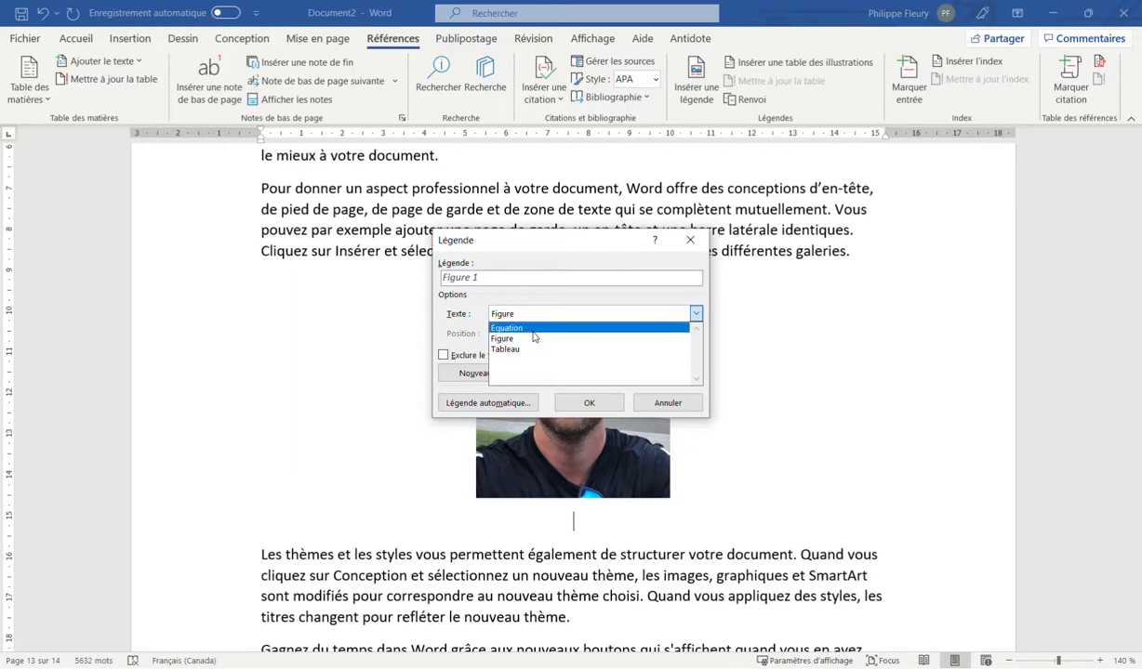
pyautogui.click(535, 338)
pyautogui.click(527, 283)
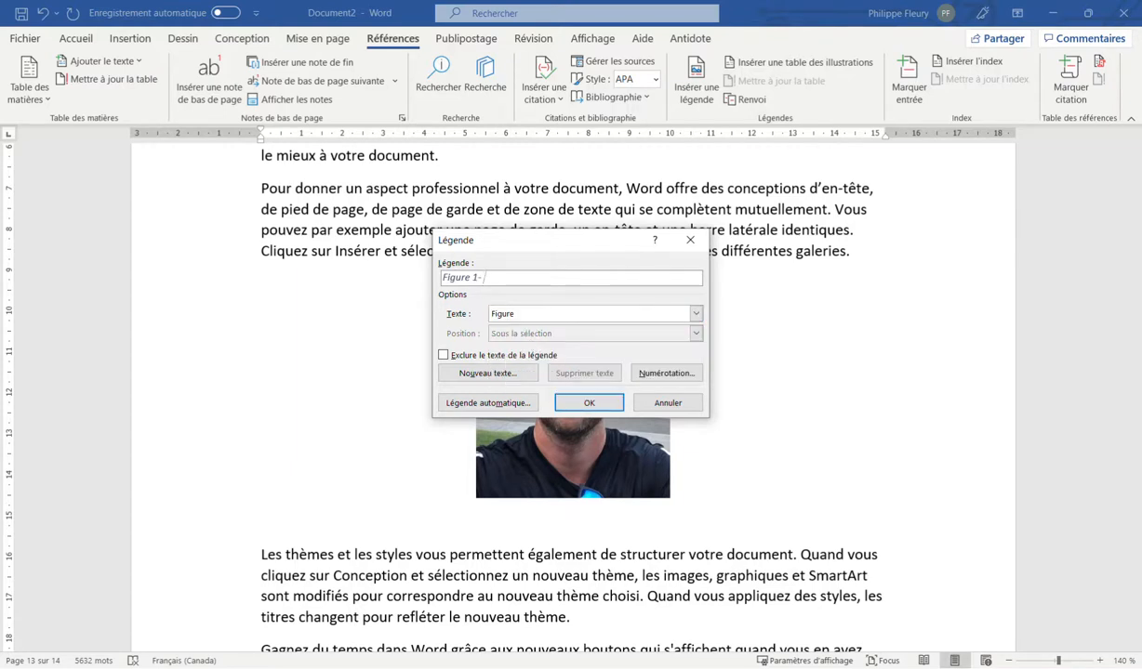
pyautogui.write("- Photo de l'auteur")
pyautogui.click(590, 402)
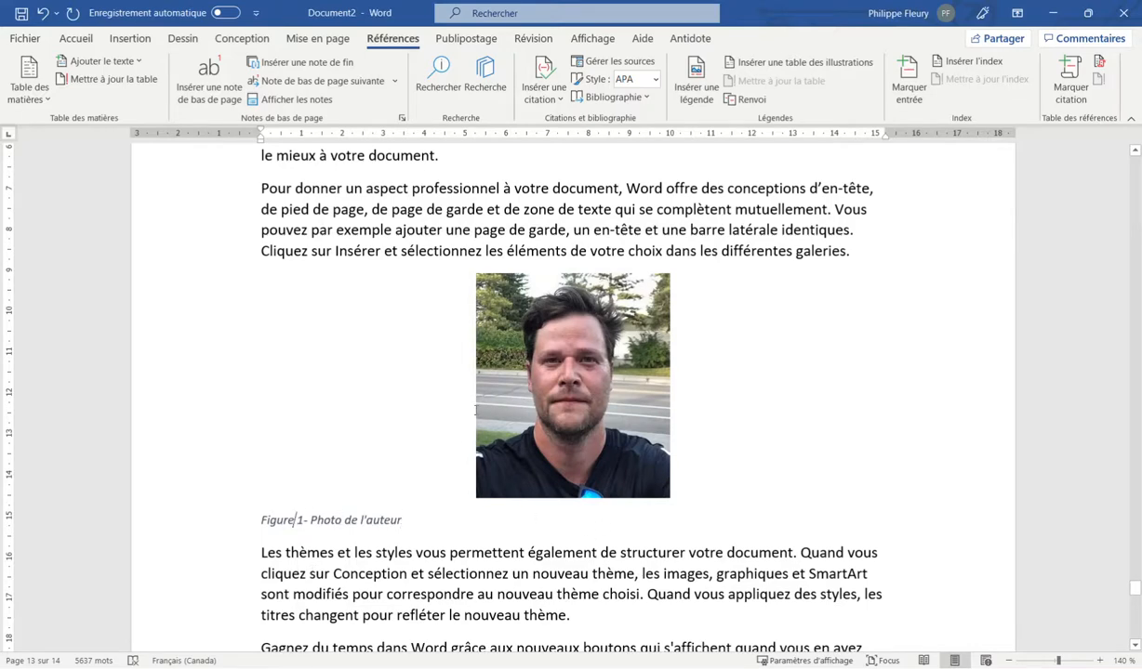
# Insert a table of figures for the Figure captions below the bibliography at the document's end, and update its field.
pyautogui.scroll(-3, 465, 348)
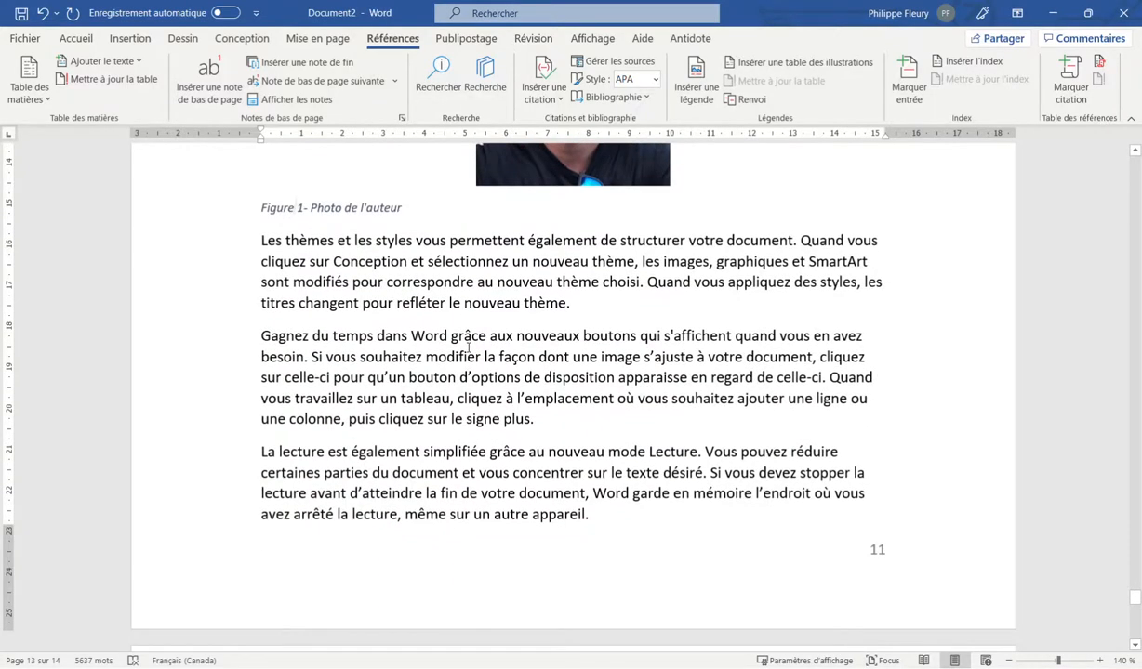
pyautogui.hotkey('ctrl', 'End')
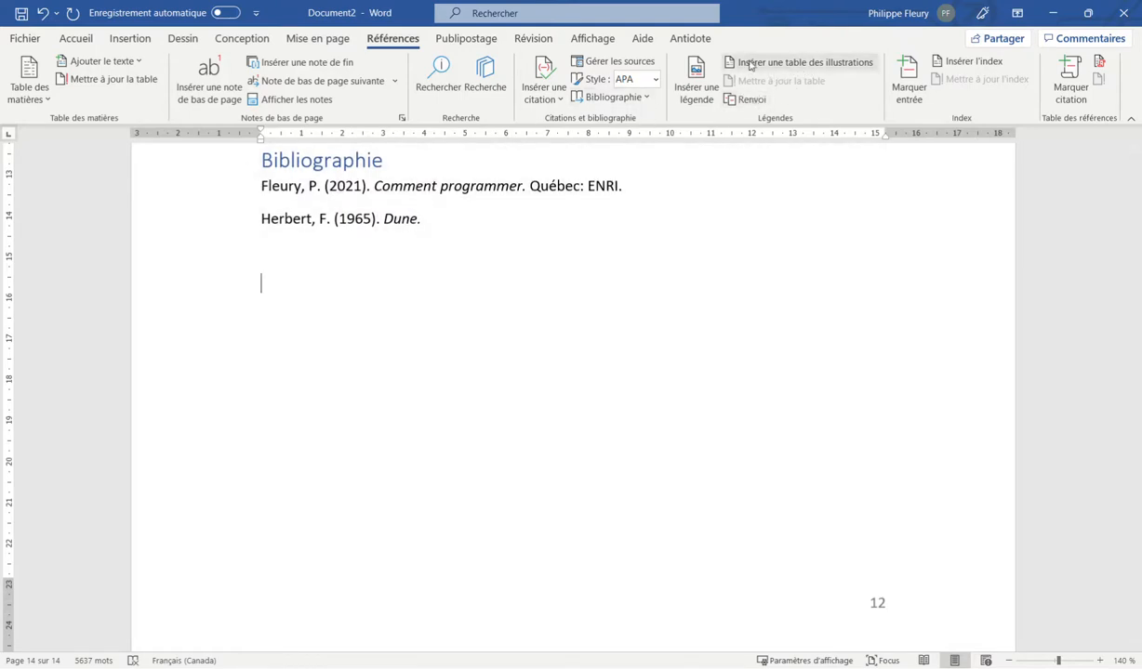
pyautogui.click(781, 62)
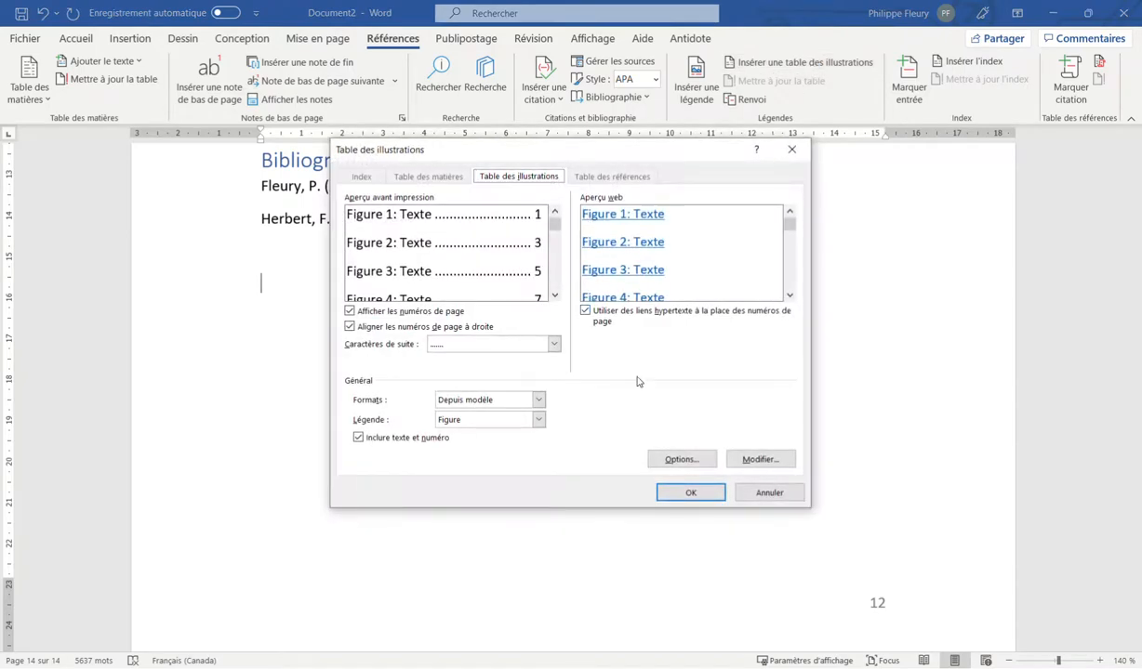
pyautogui.click(686, 493)
pyautogui.click(363, 284)
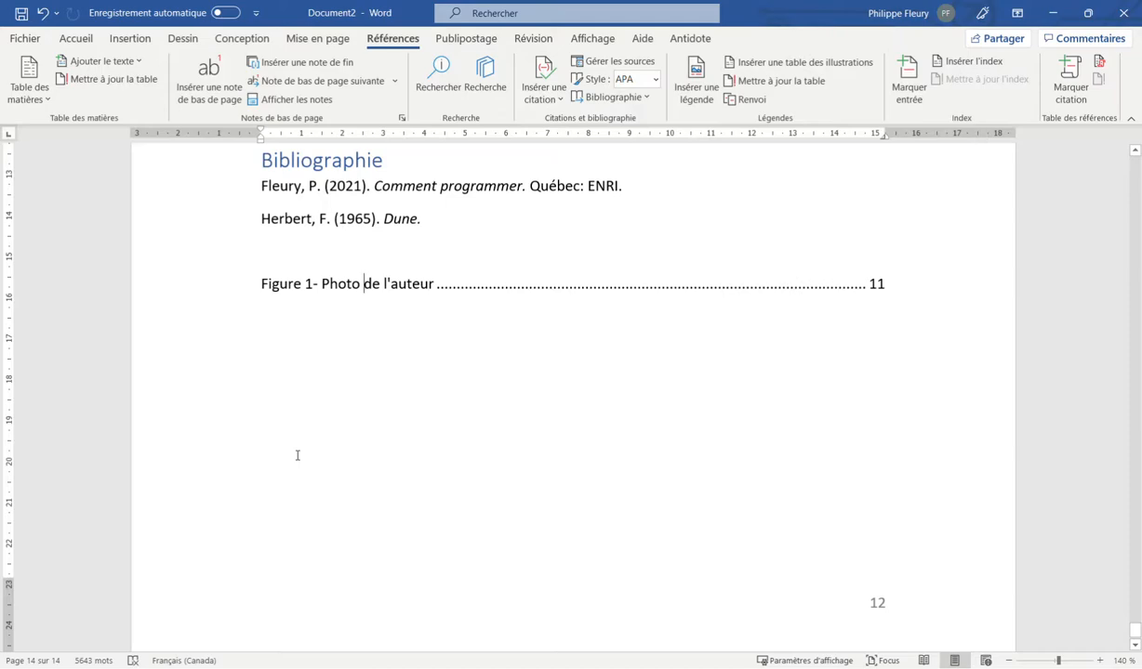
pyautogui.rightClick(389, 279)
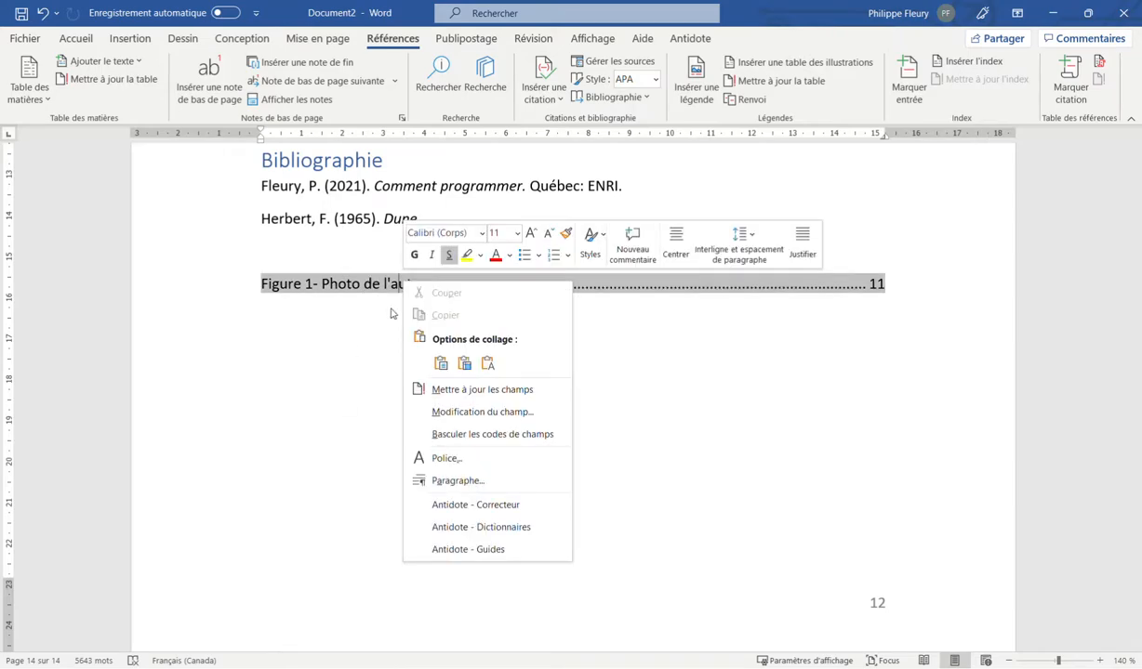
pyautogui.click(460, 389)
# Examine the caption below the photo that feeds the table of figures.
pyautogui.scroll(4, 467, 280)
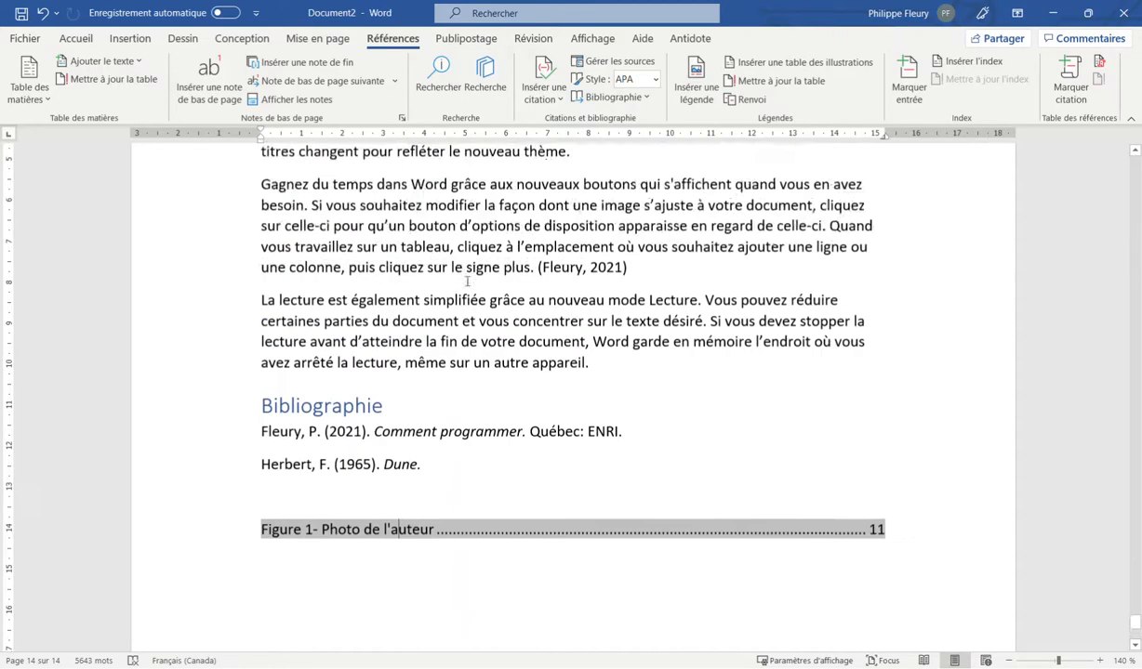
pyautogui.scroll(15, 468, 281)
pyautogui.scroll(-10, 468, 284)
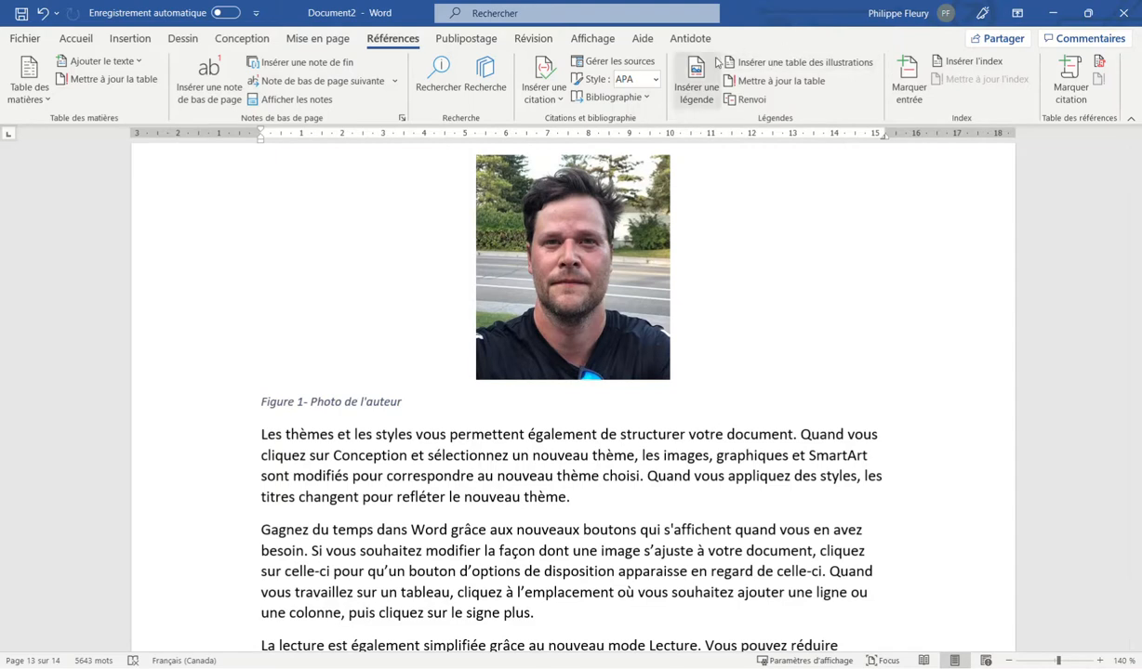
pyautogui.click(305, 402)
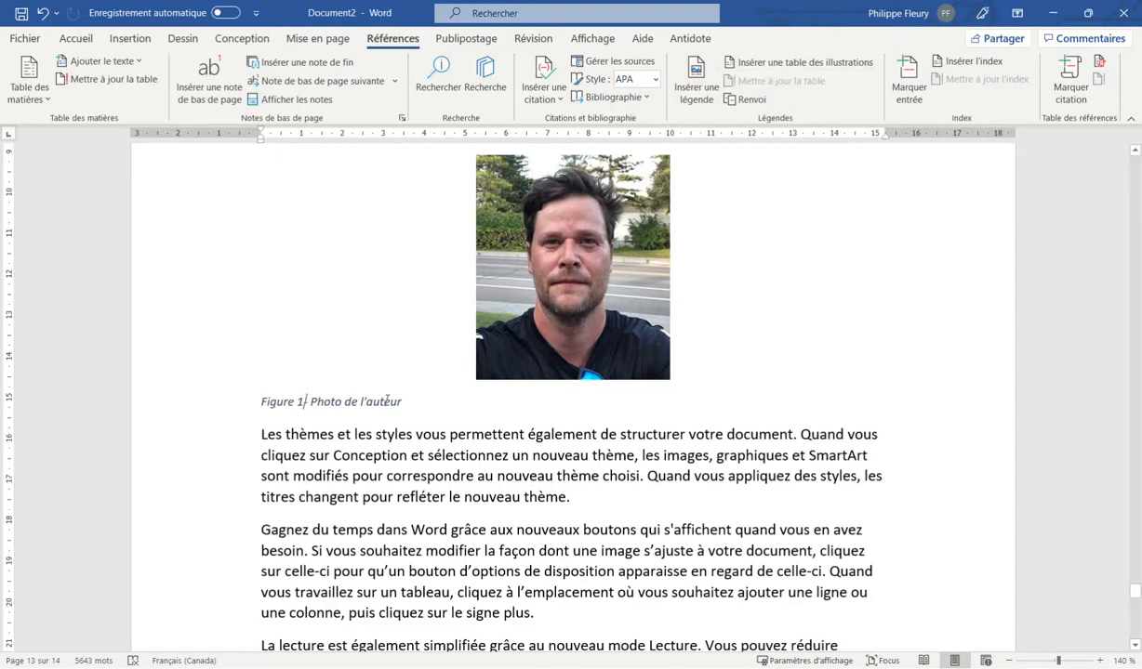
pyautogui.write('-')
pyautogui.click(387, 402)
# Mark the word "thèmes" in the paragraph below the photo caption as an index entry for the current page.
pyautogui.scroll(-1, 505, 360)
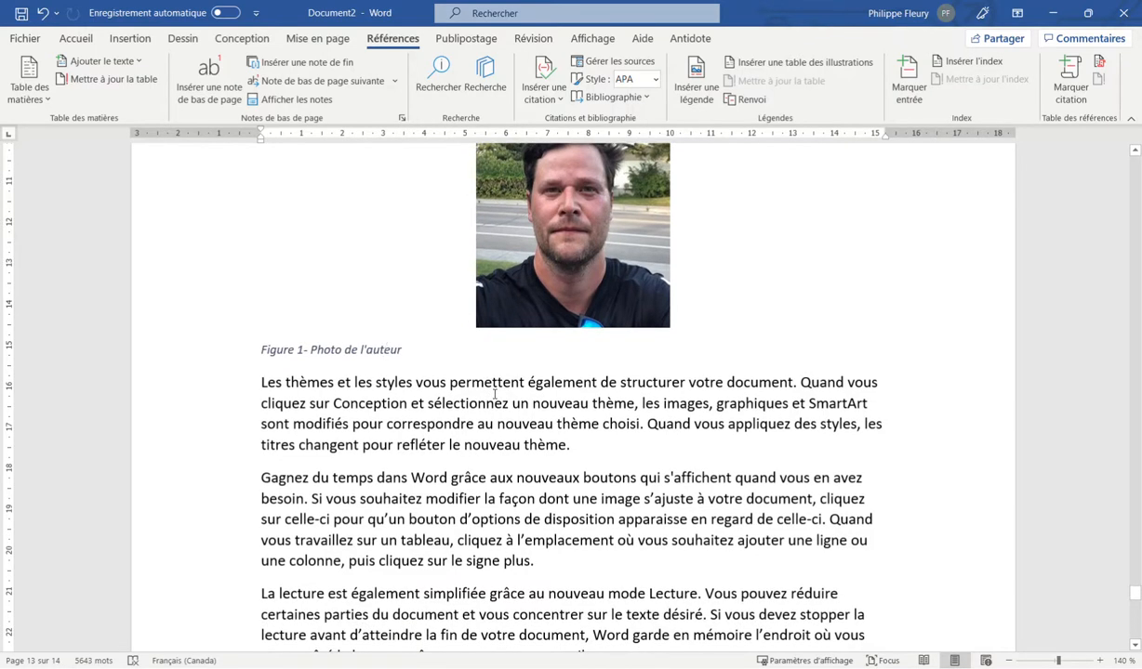
pyautogui.doubleClick(306, 381)
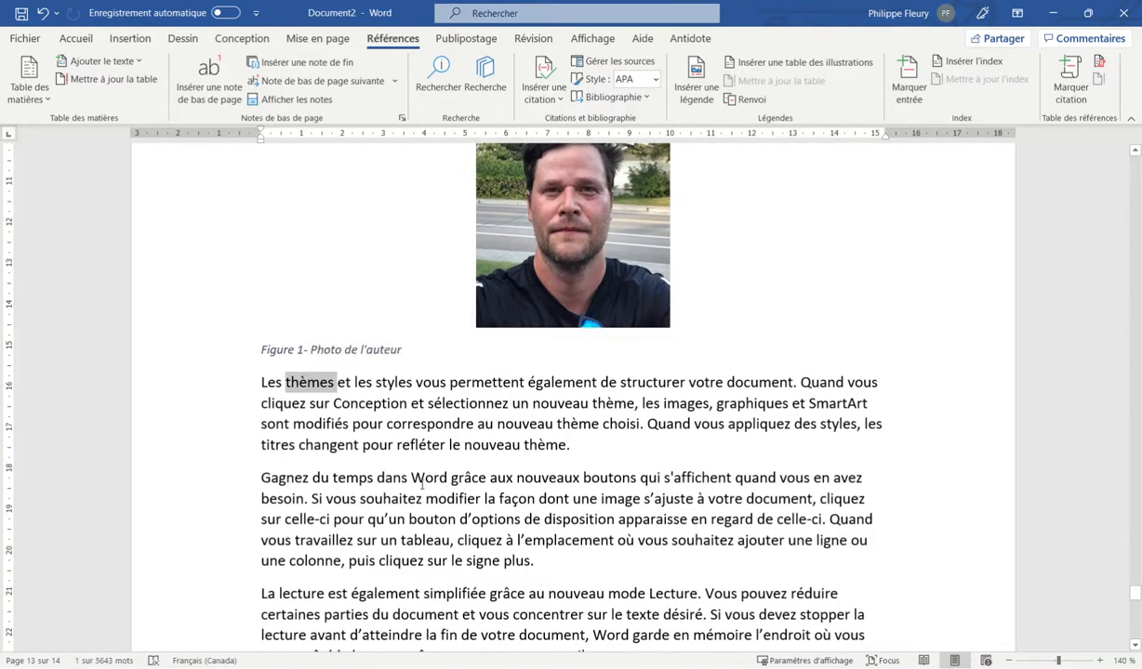
pyautogui.click(911, 82)
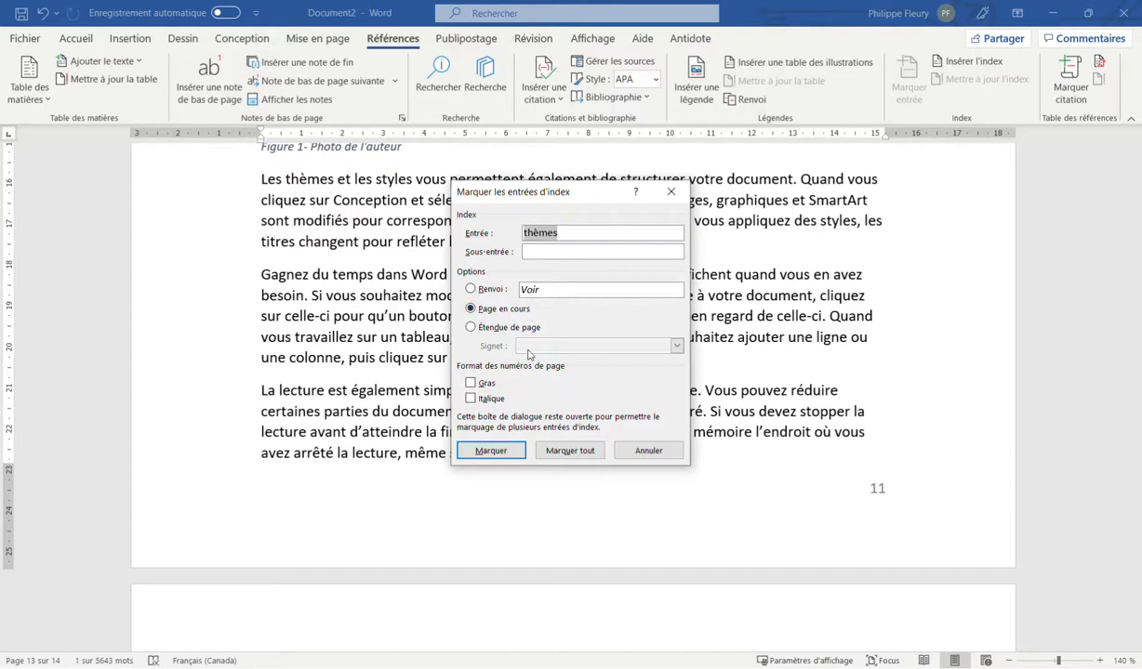
pyautogui.click(509, 452)
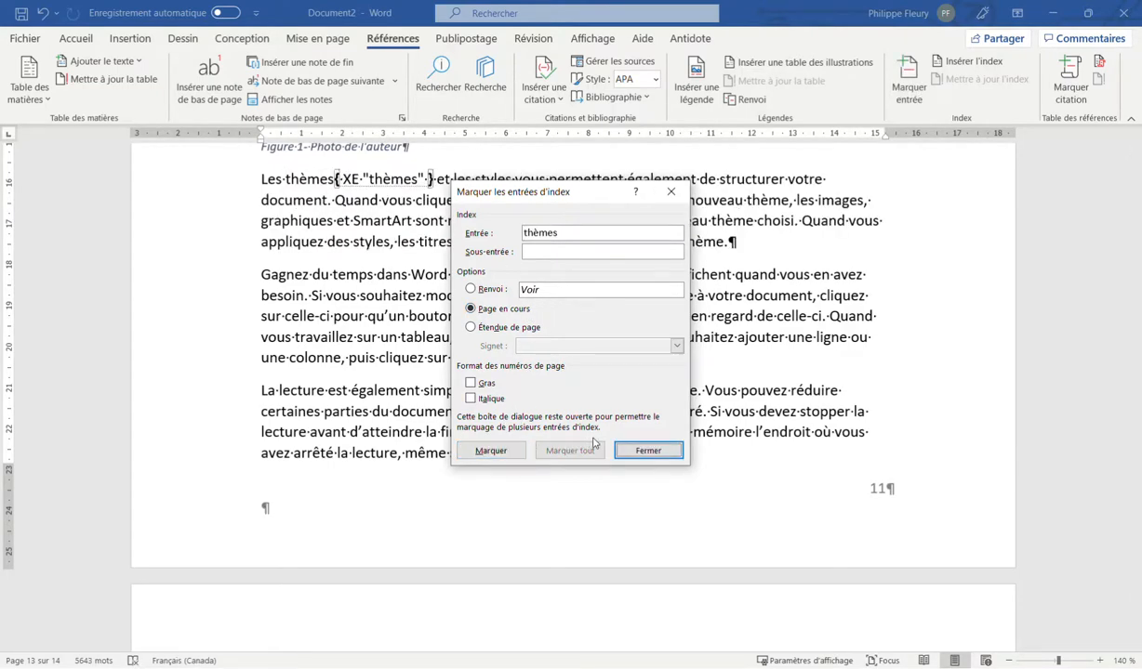
pyautogui.click(648, 453)
# Insert a two-column index on a new line below the table of figures at the end of the document.
pyautogui.scroll(-4, 402, 190)
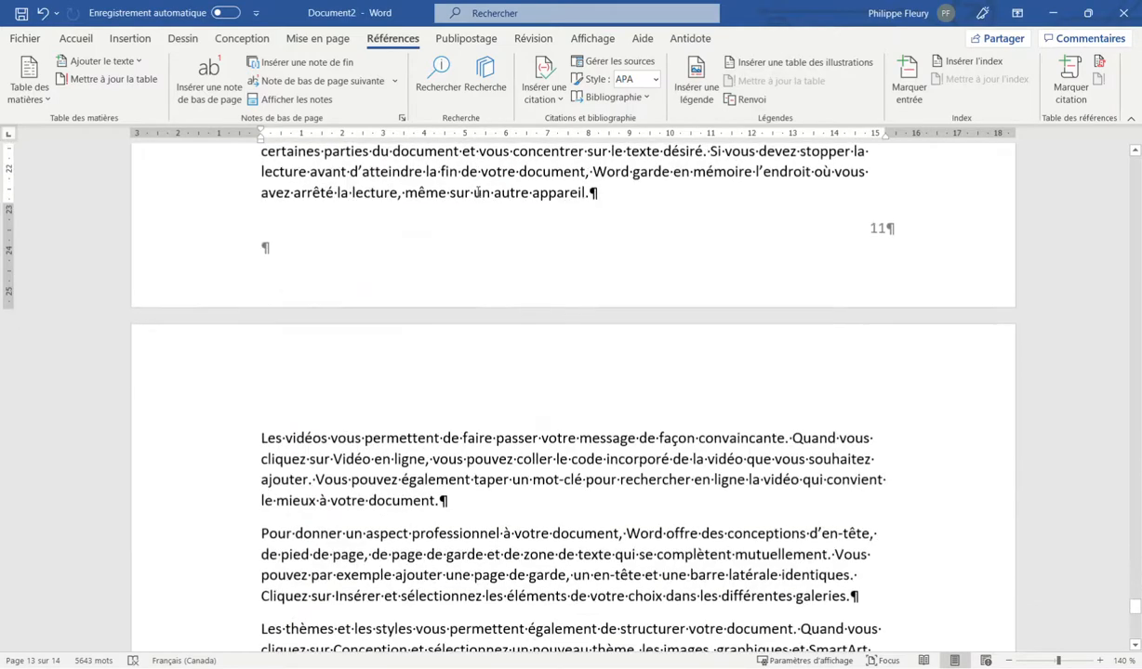
pyautogui.scroll(4, 402, 191)
pyautogui.scroll(1, 401, 190)
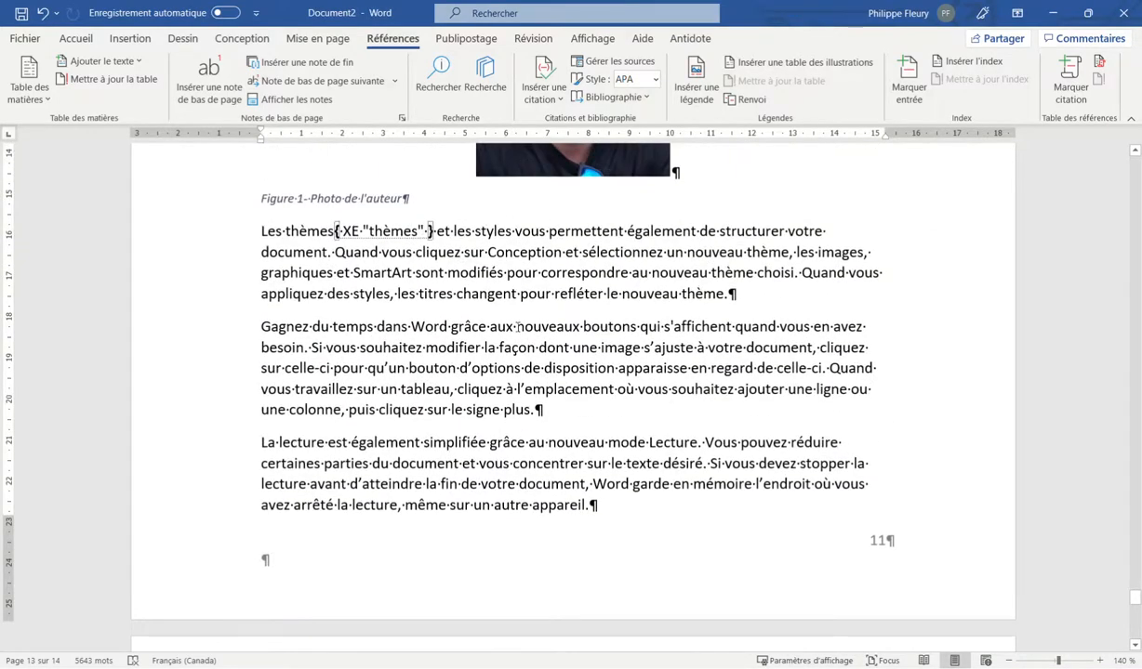
pyautogui.scroll(-20, 518, 327)
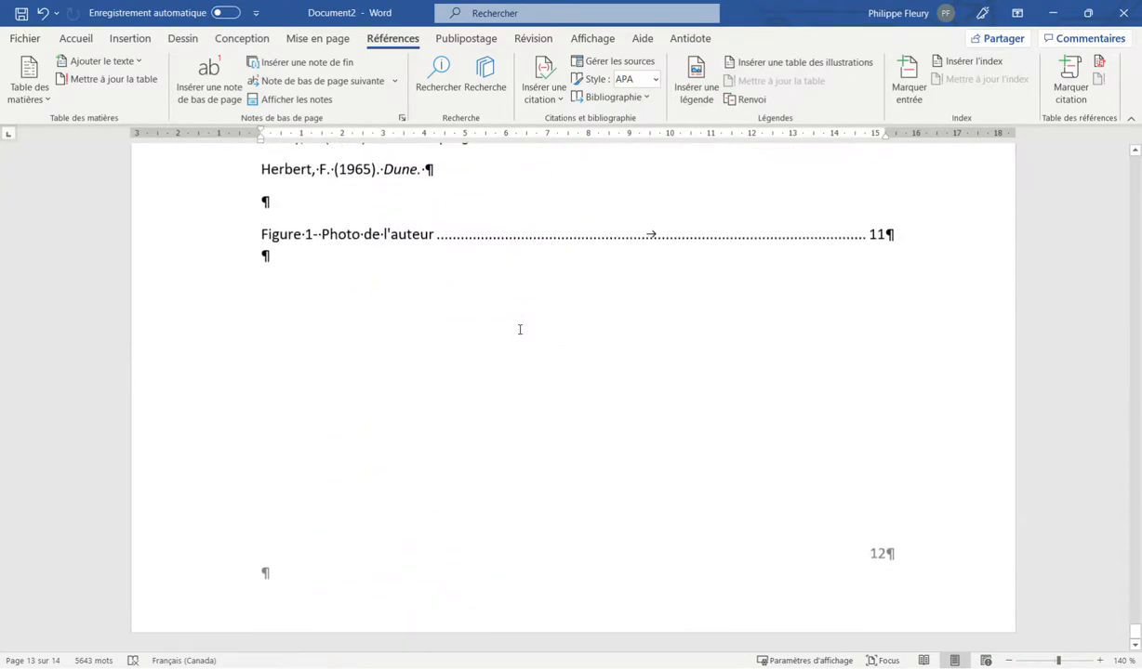
pyautogui.click(330, 315)
pyautogui.press('Return')
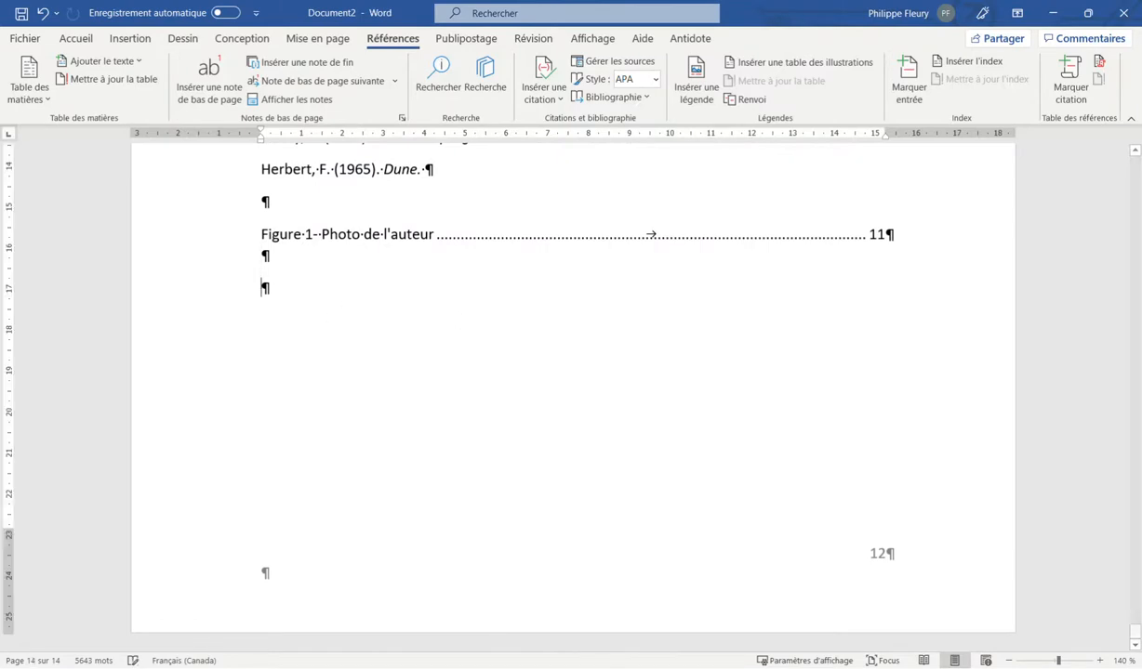
pyautogui.click(957, 62)
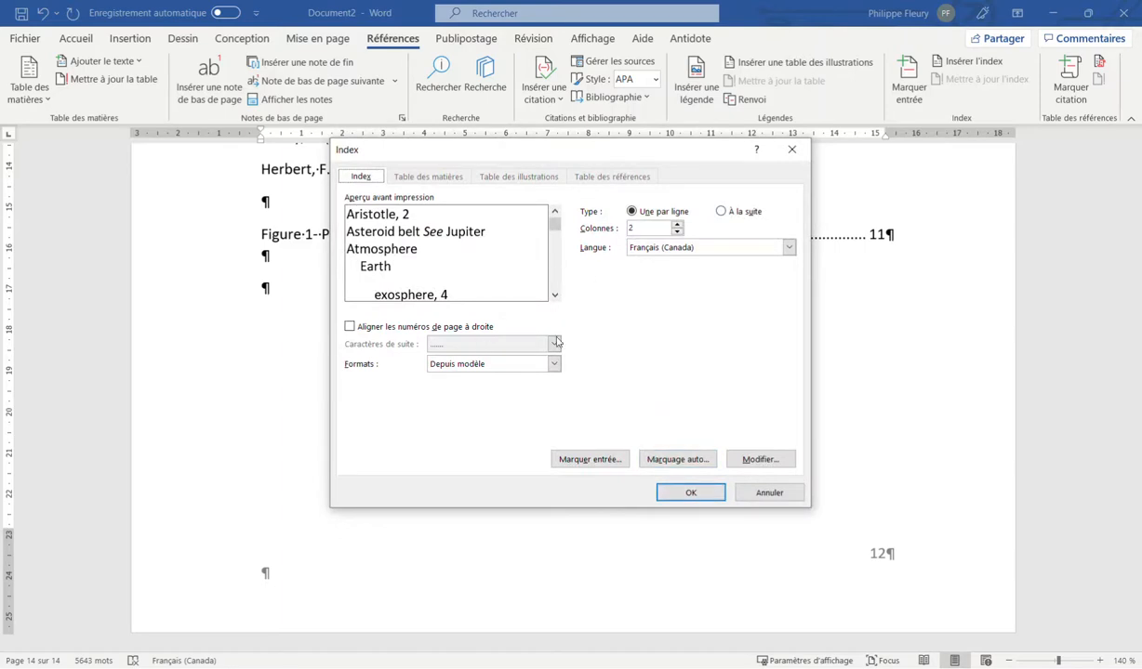
pyautogui.click(686, 493)
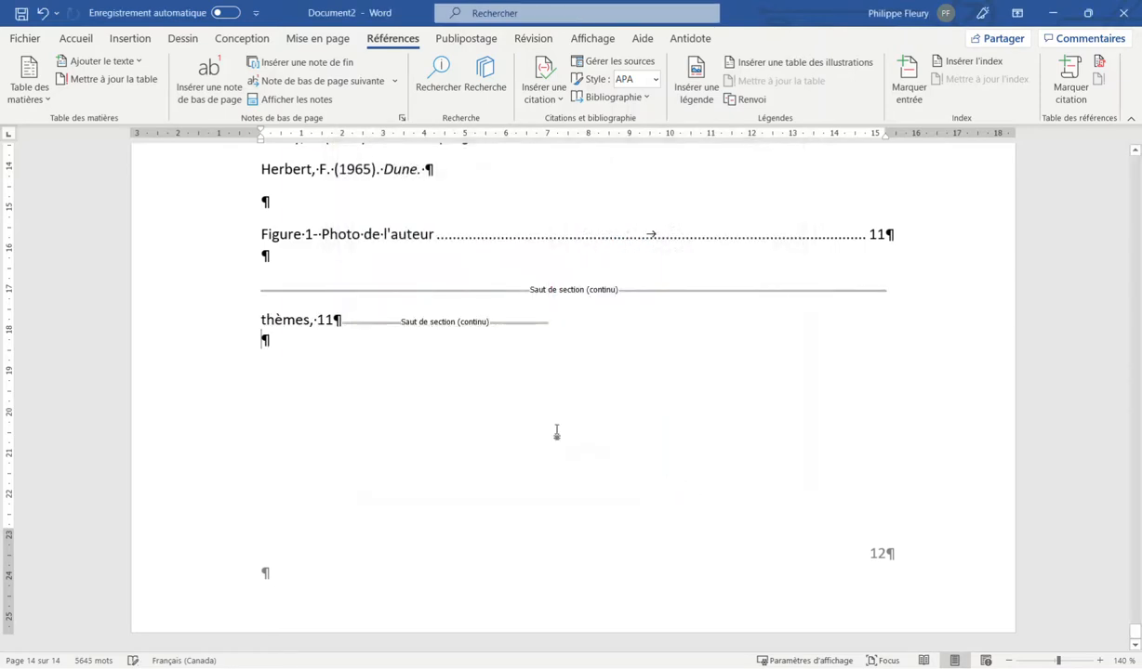
# Hide the formatting marks and add the heading "Index" in the Titre 1 style above the index.
pyautogui.click(75, 40)
pyautogui.click(471, 67)
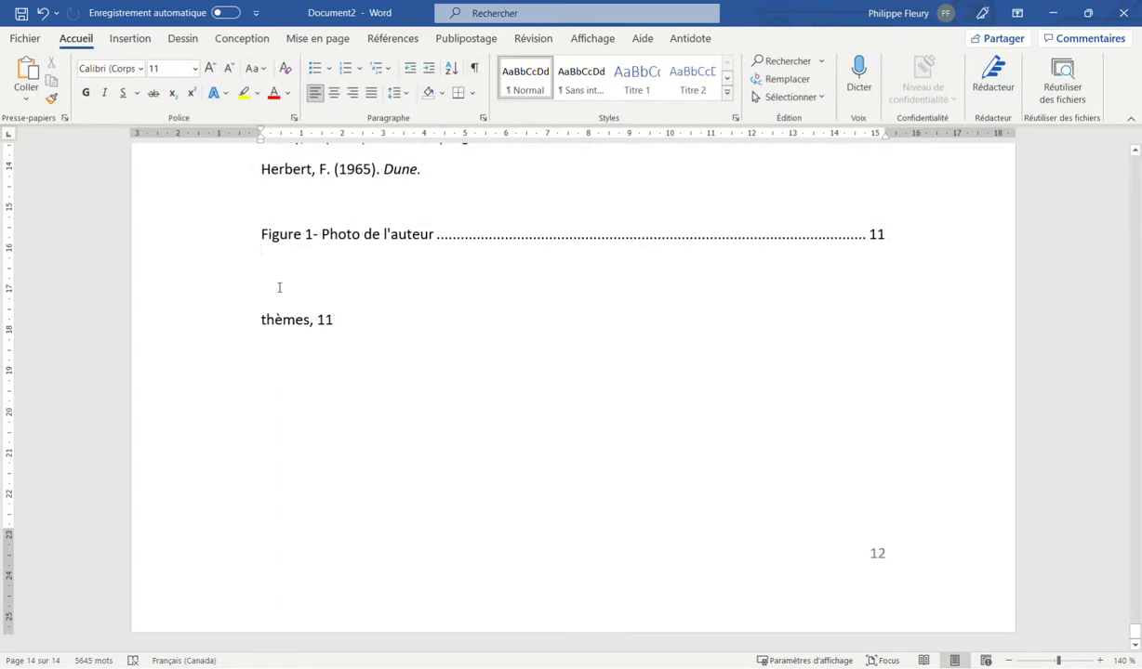
pyautogui.press('Return')
pyautogui.write('Index')
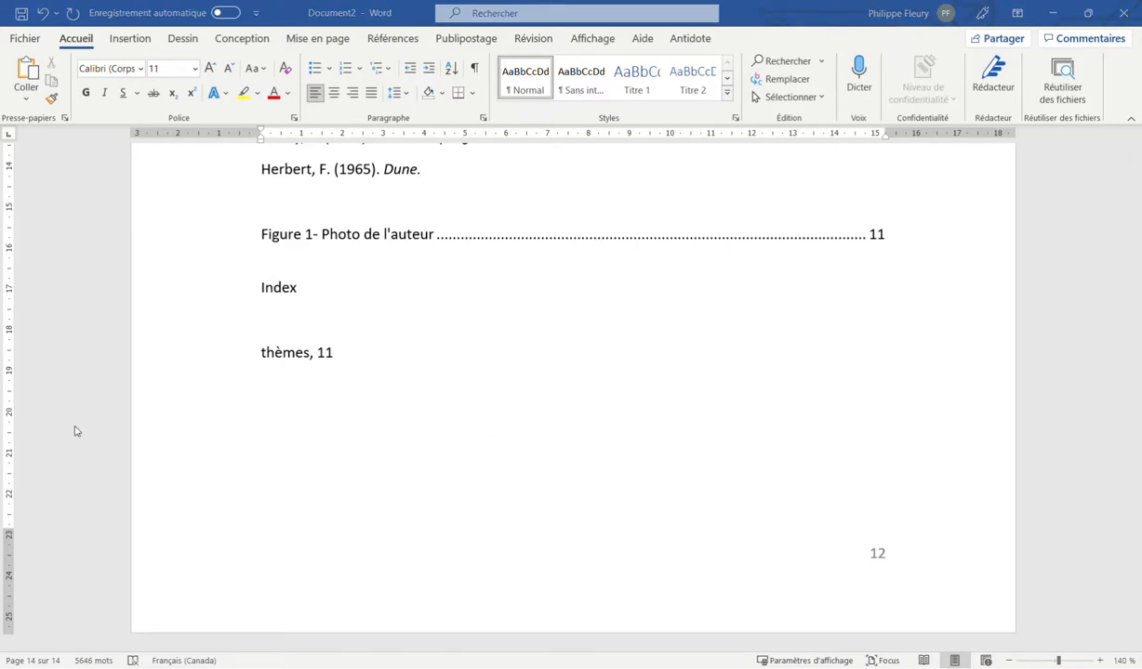
pyautogui.doubleClick(289, 289)
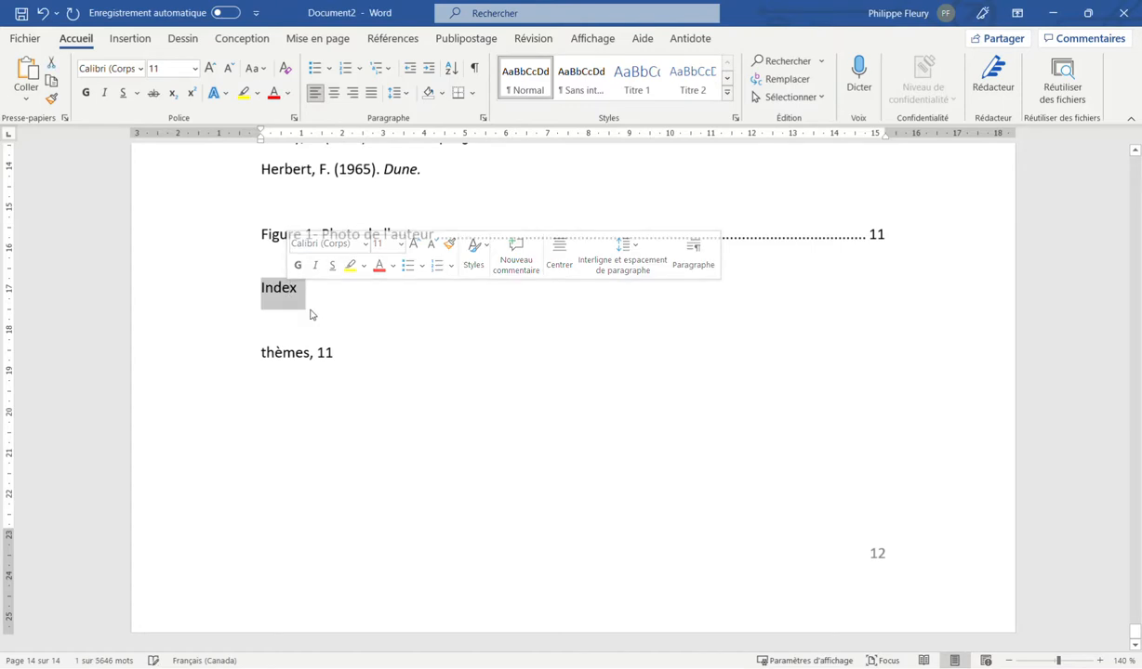
pyautogui.click(648, 80)
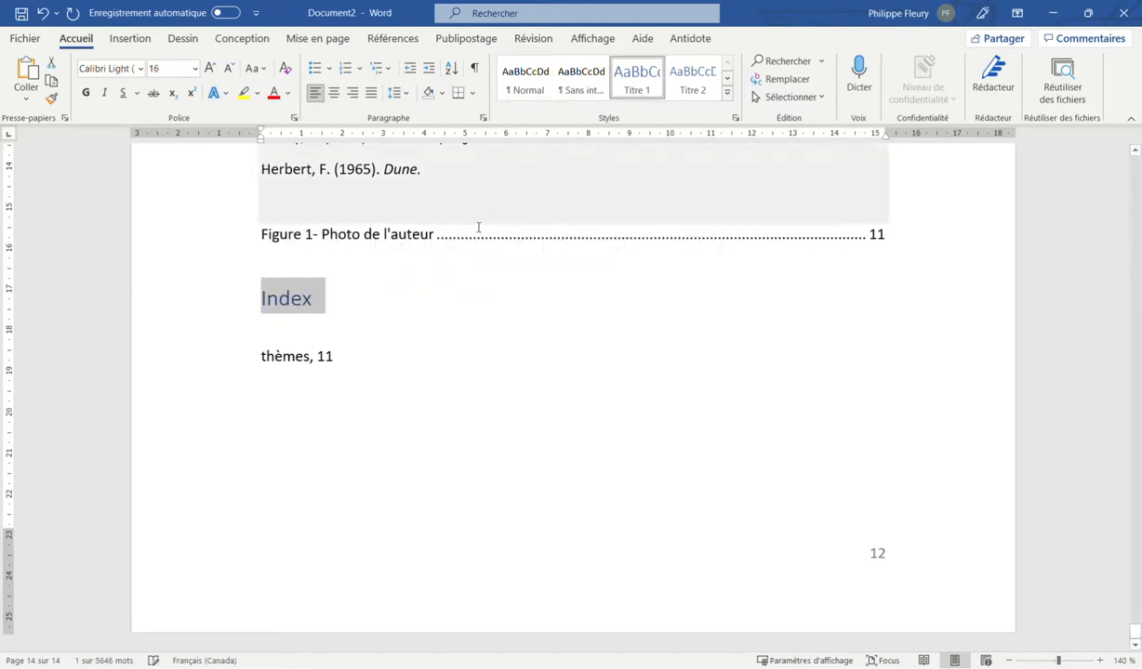
# Add the heading "Figures" in the Titre 1 style on a new line above the table of figures.
pyautogui.scroll(3, 356, 284)
pyautogui.click(343, 269)
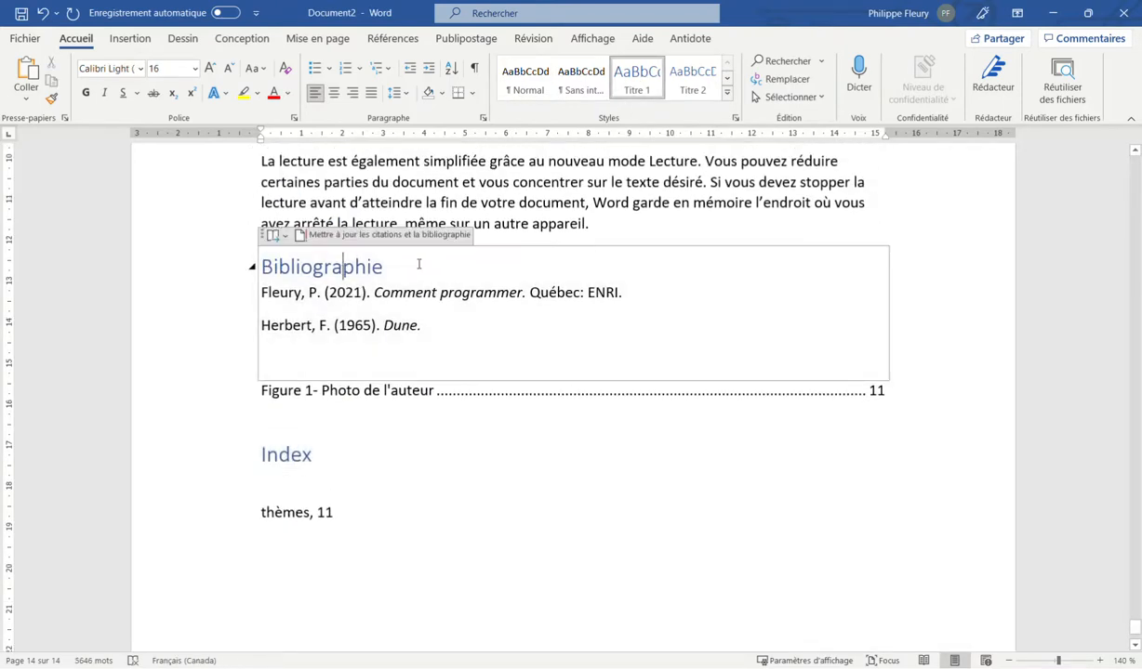
pyautogui.click(260, 390)
pyautogui.press('Return')
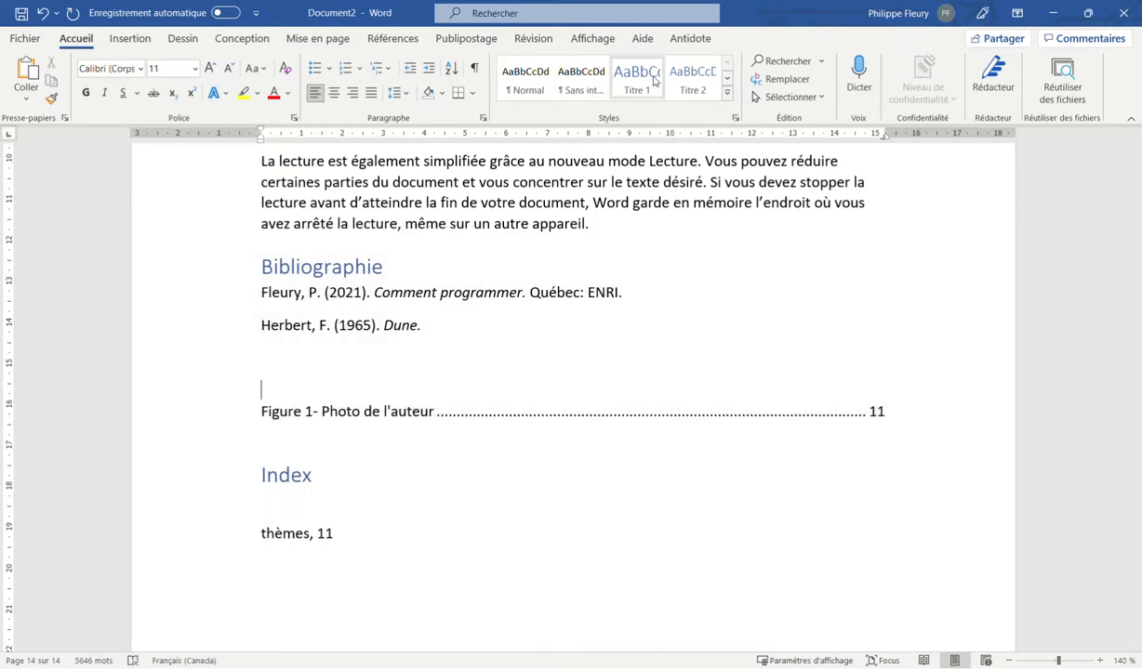
pyautogui.write('Figures')
pyautogui.click(637, 79)
pyautogui.click(536, 202)
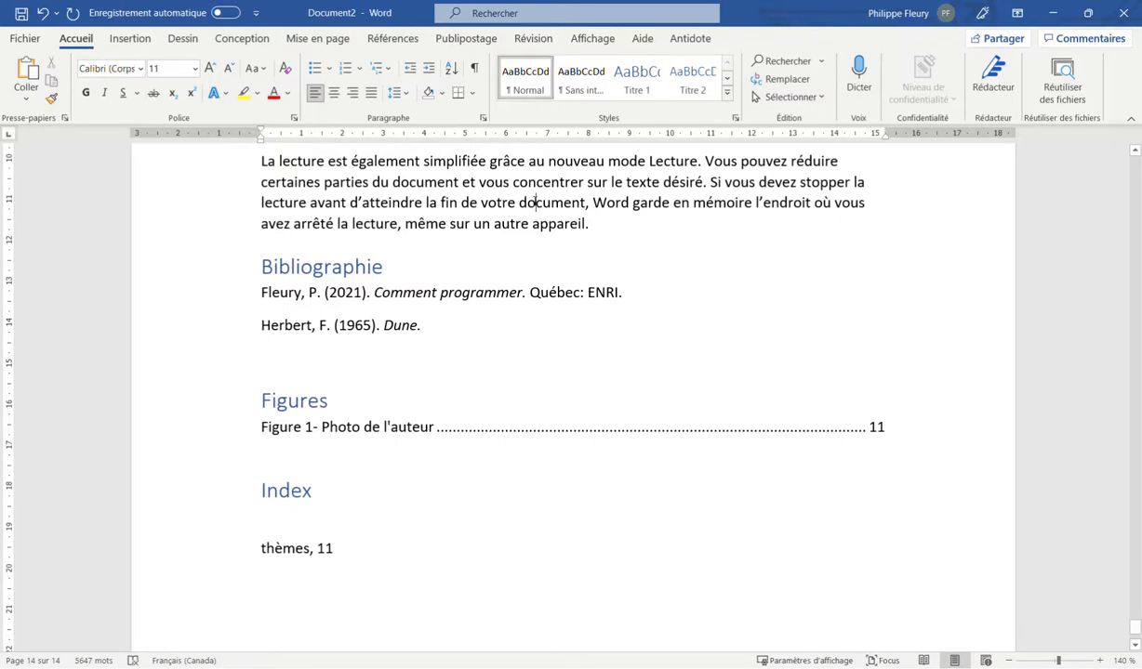
# Update the entire table of contents at the start of the document, including both headings and page numbers.
pyautogui.hotkey('ctrl', 'Home')
pyautogui.scroll(-10, 497, 316)
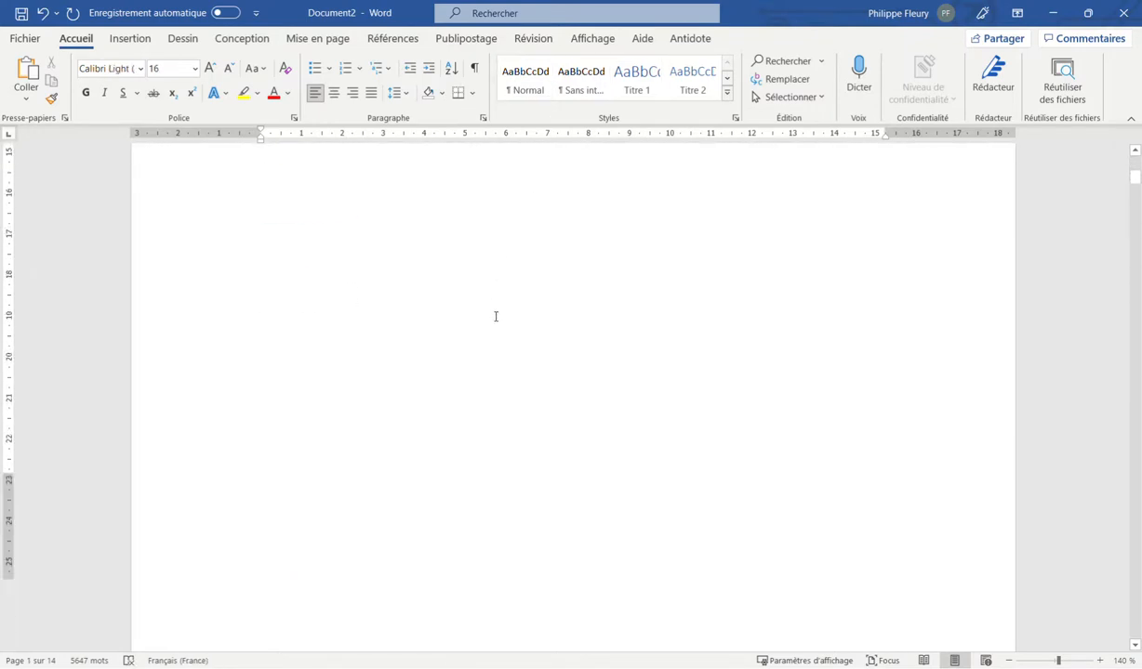
pyautogui.scroll(-3, 502, 352)
pyautogui.click(502, 353)
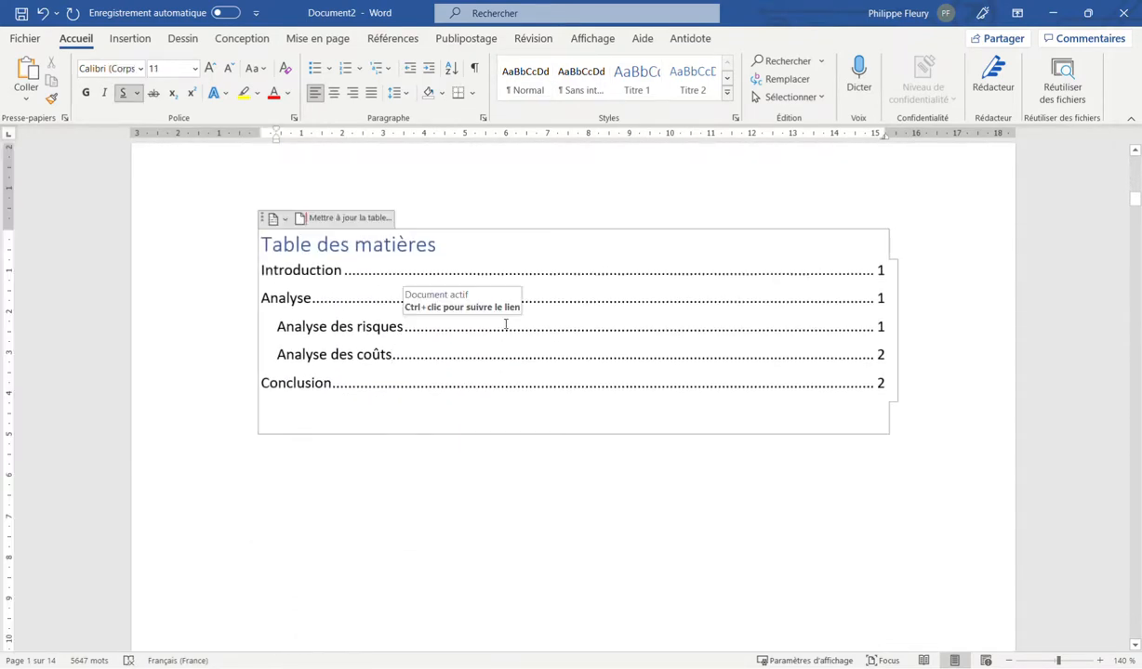
pyautogui.click(319, 218)
pyautogui.click(482, 334)
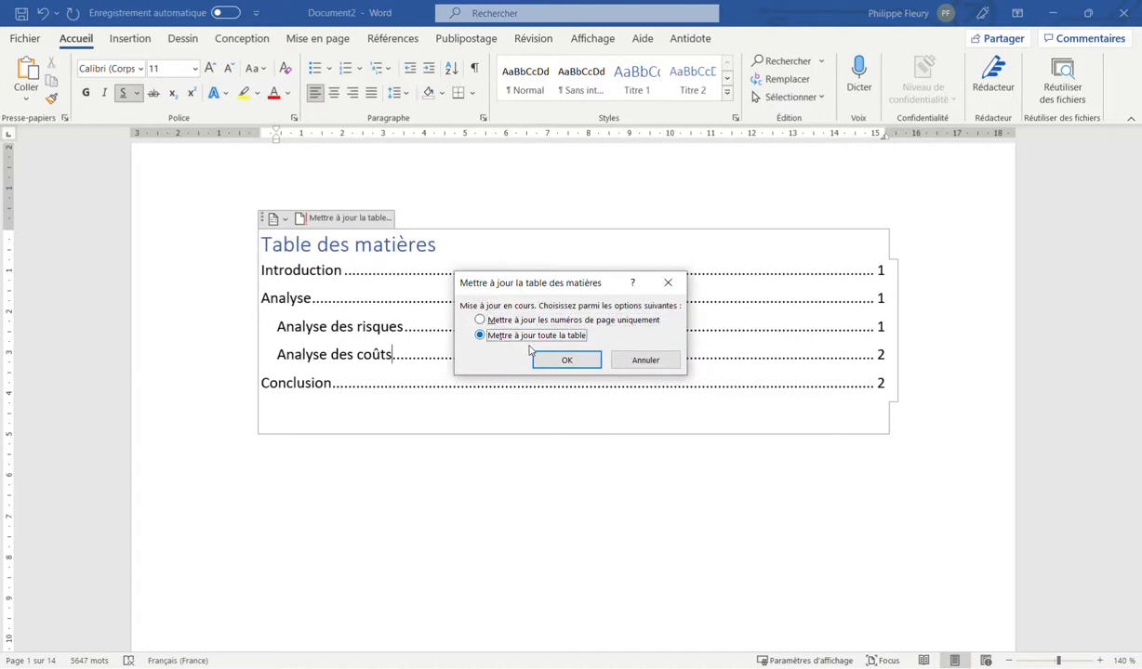
pyautogui.click(566, 358)
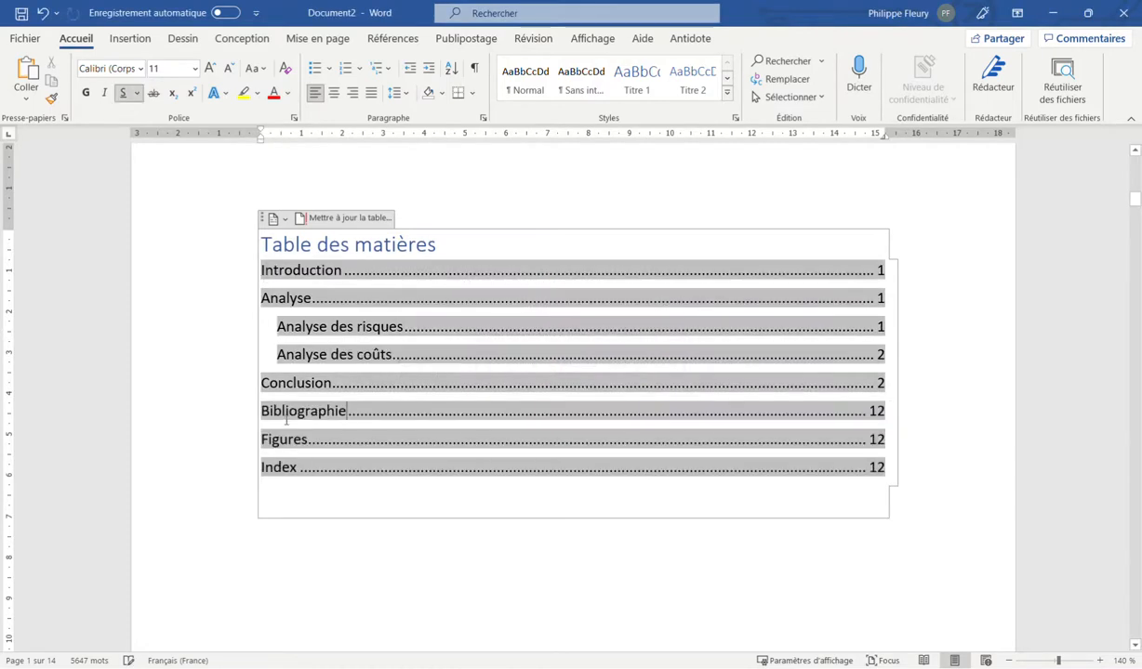
# Follow the "Index" link in the table of contents and review the bibliography, figures and index sections.
pyautogui.click(286, 411)
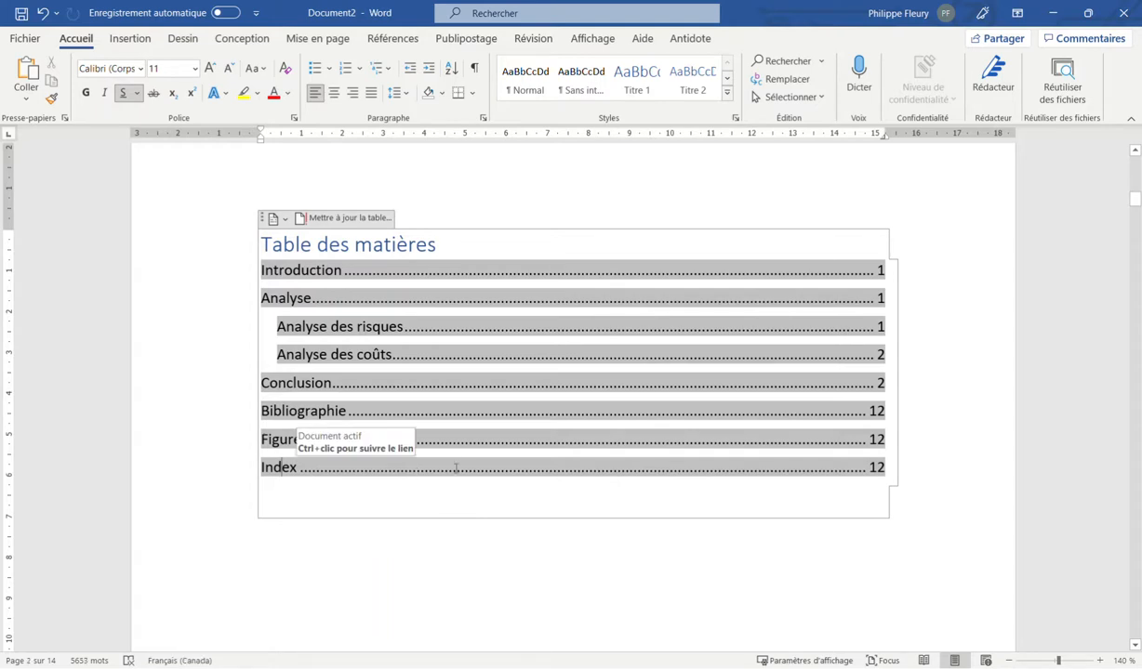
pyautogui.keyDown('ctrl'); pyautogui.click(456, 468); pyautogui.keyUp('ctrl')
pyautogui.scroll(-2, 446, 437)
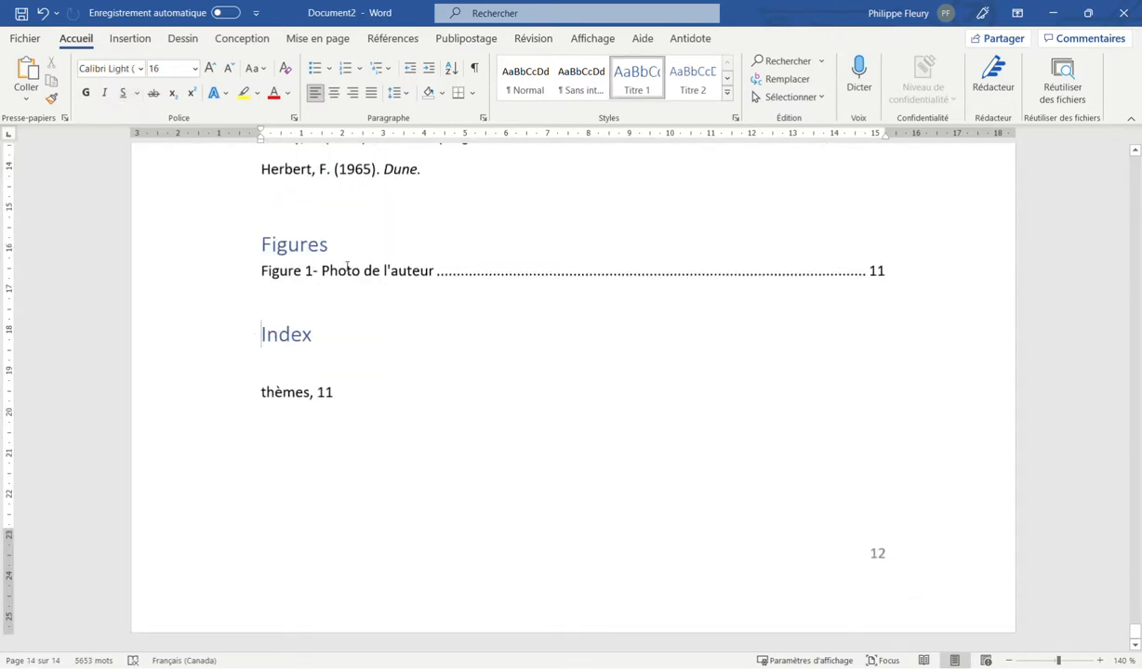
pyautogui.scroll(2, 390, 344)
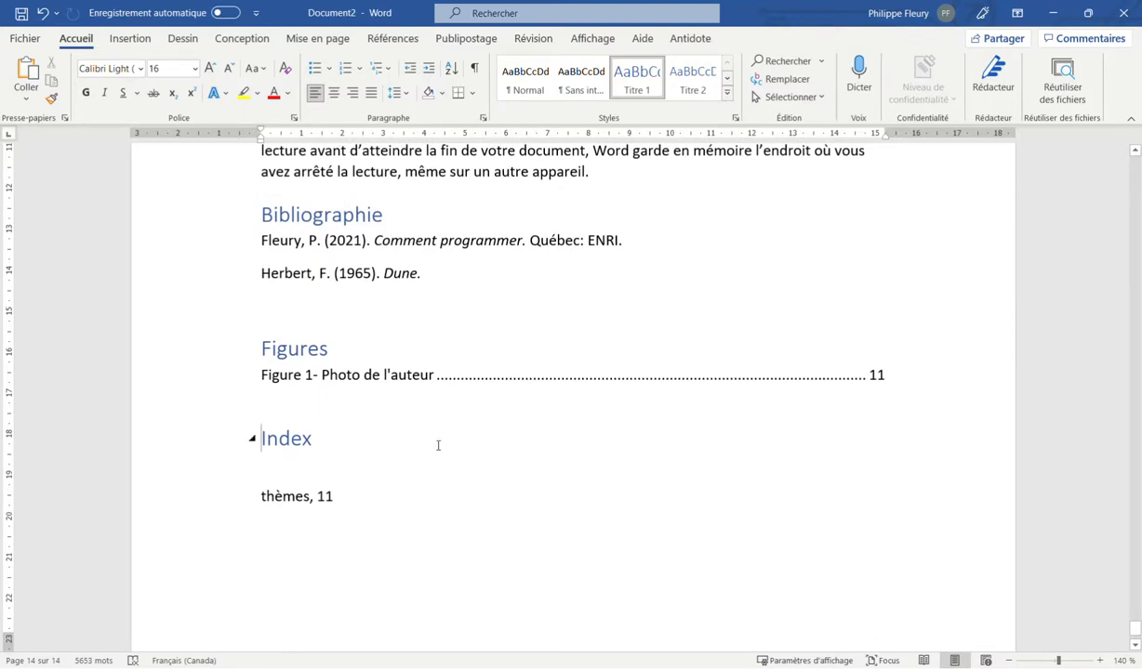
# Show the formatting marks to display the index entry field in the paragraph below the photo caption.
pyautogui.scroll(10, 360, 390)
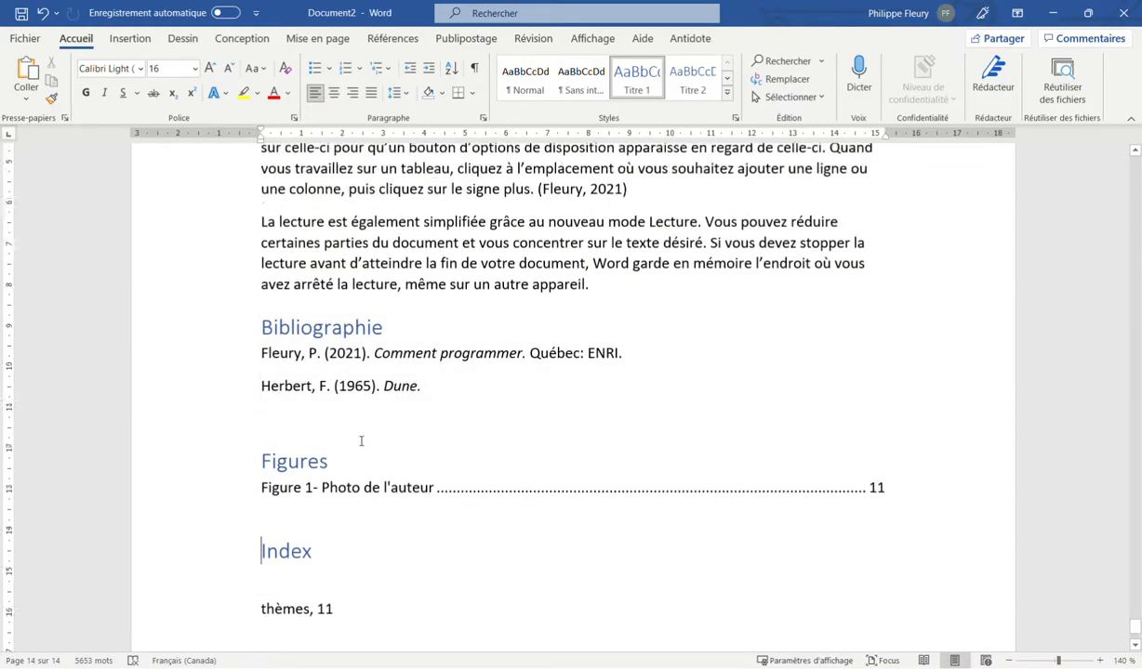
pyautogui.scroll(7, 362, 444)
pyautogui.scroll(-2, 360, 442)
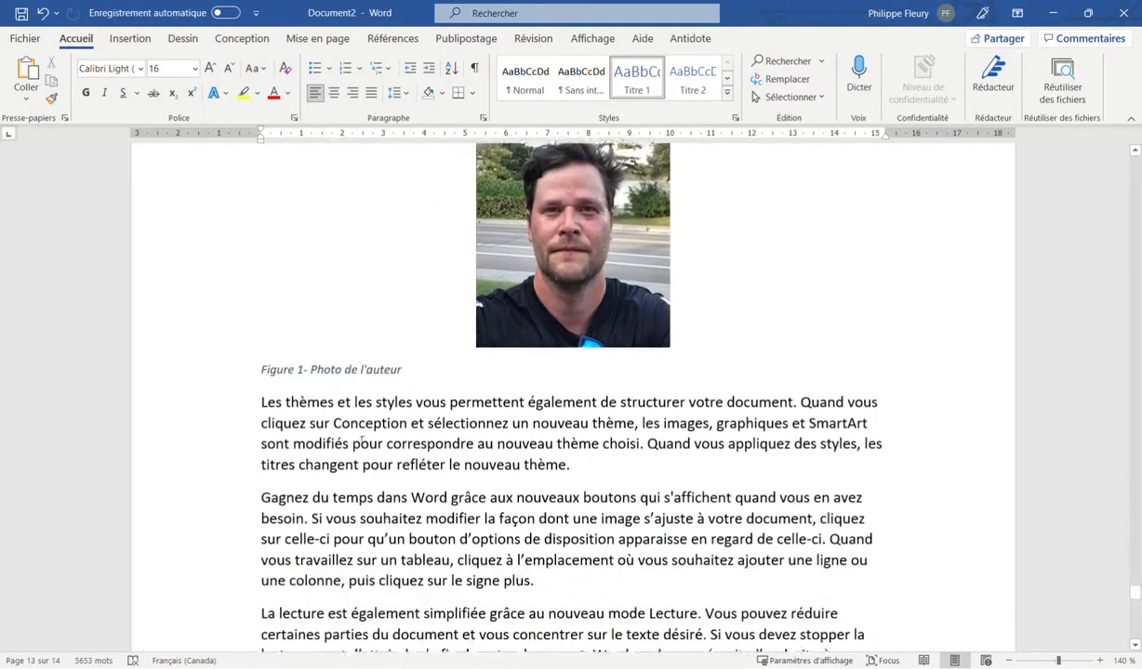
pyautogui.click(308, 383)
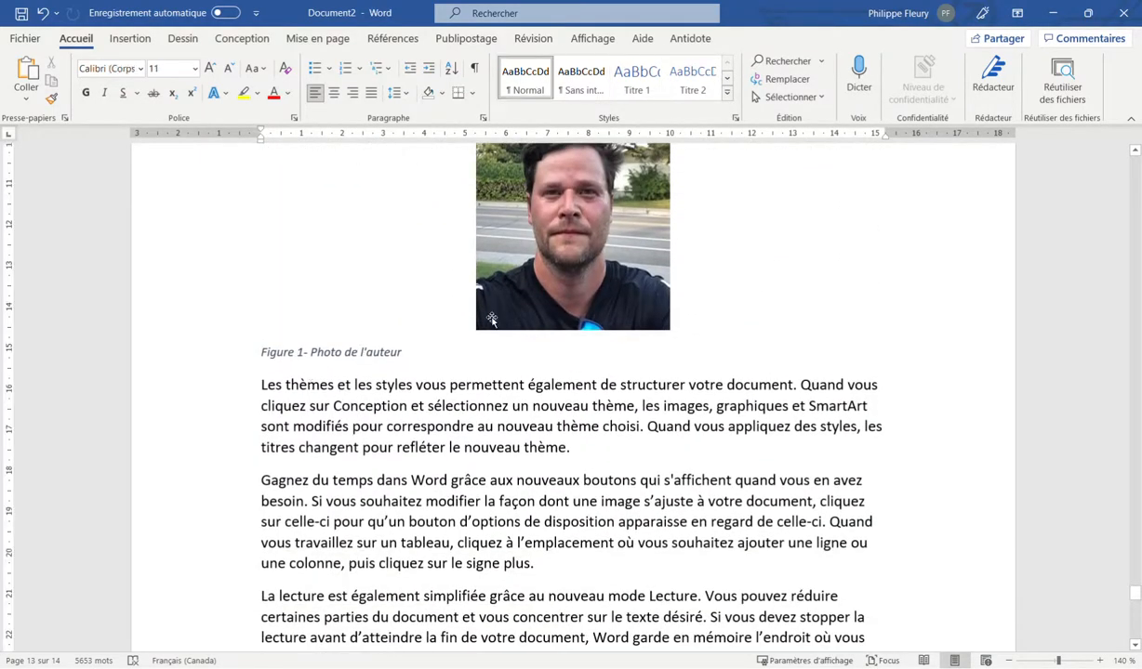
pyautogui.click(477, 73)
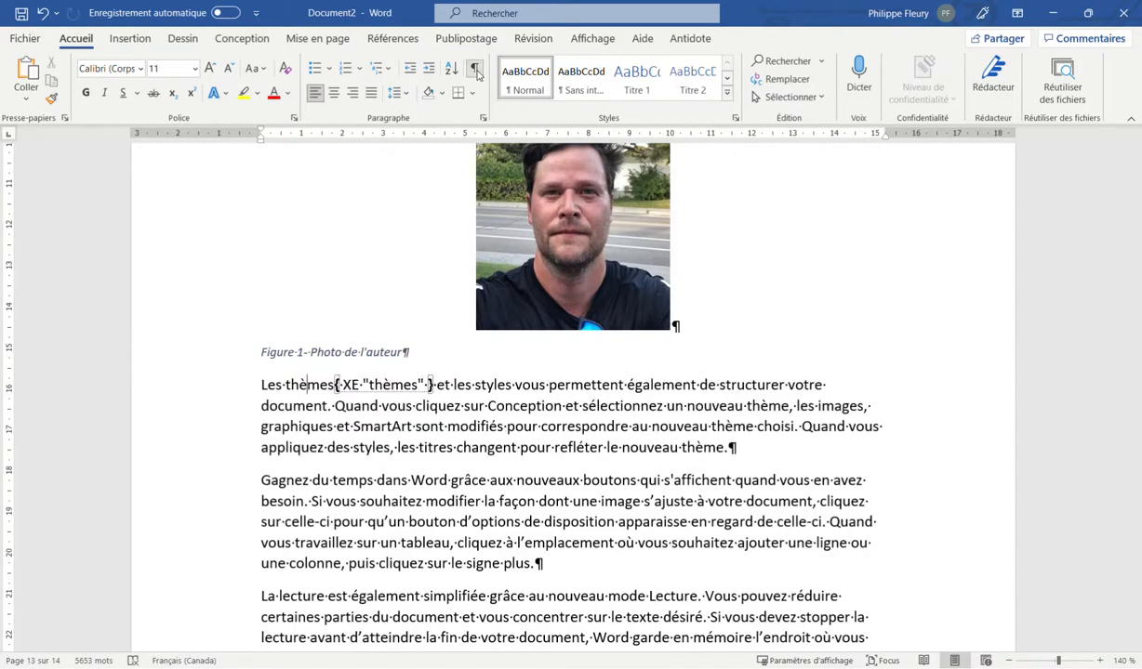
pyautogui.click(477, 72)
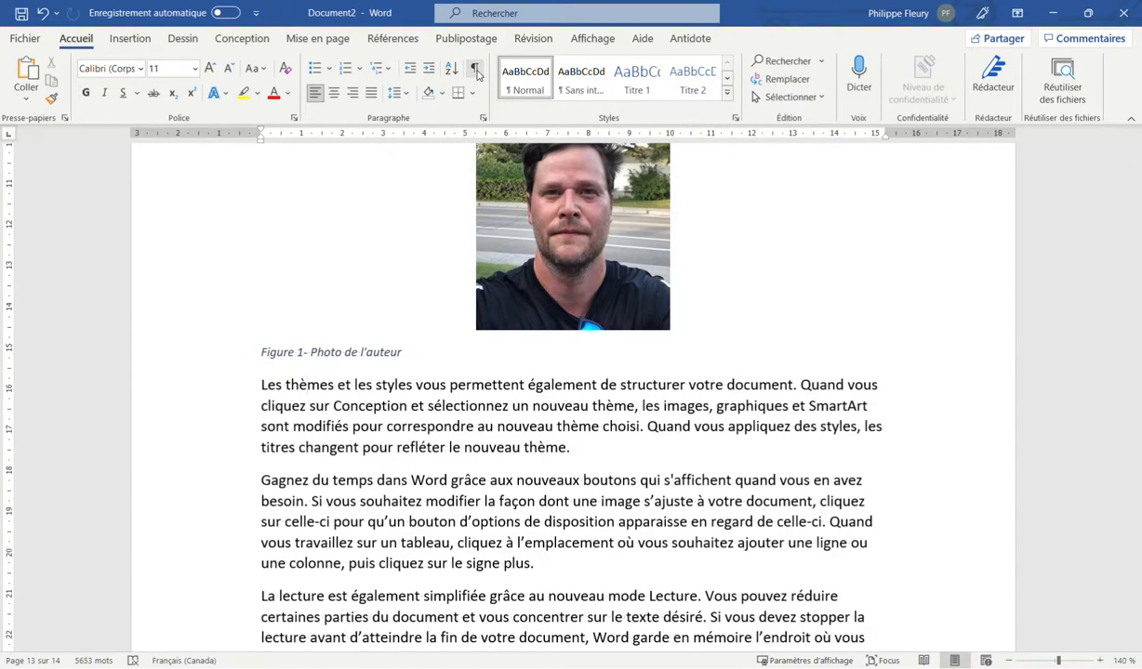
pyautogui.click(477, 73)
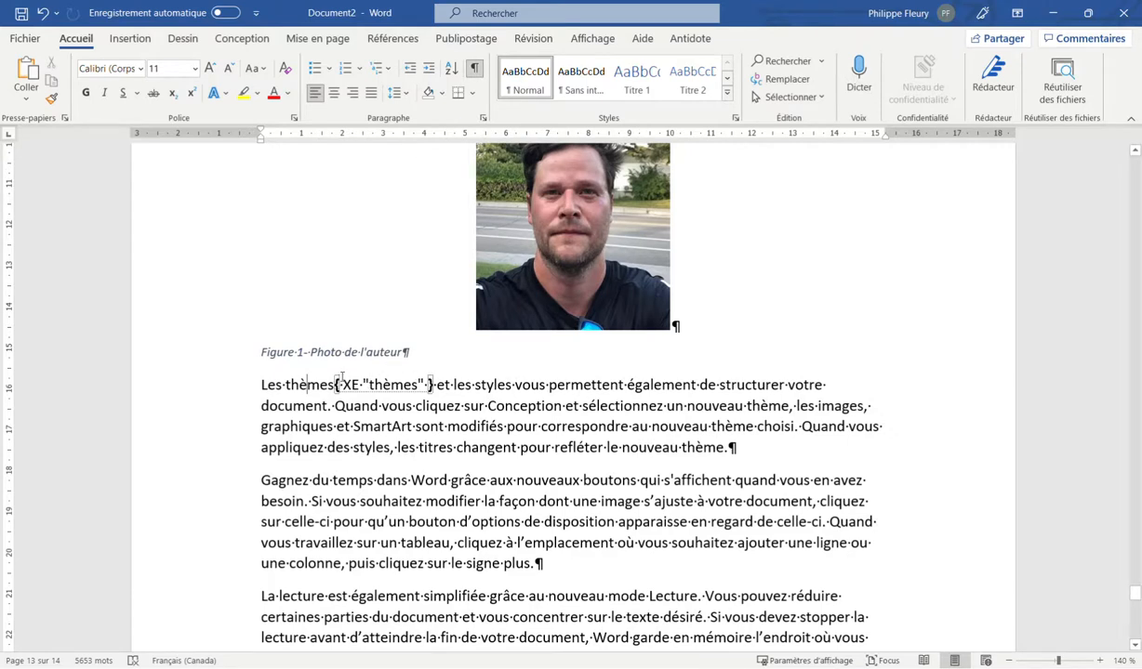
# Examine the "thèmes" index field, select the word "thèmes" before it and display the index commands.
pyautogui.doubleClick(383, 385)
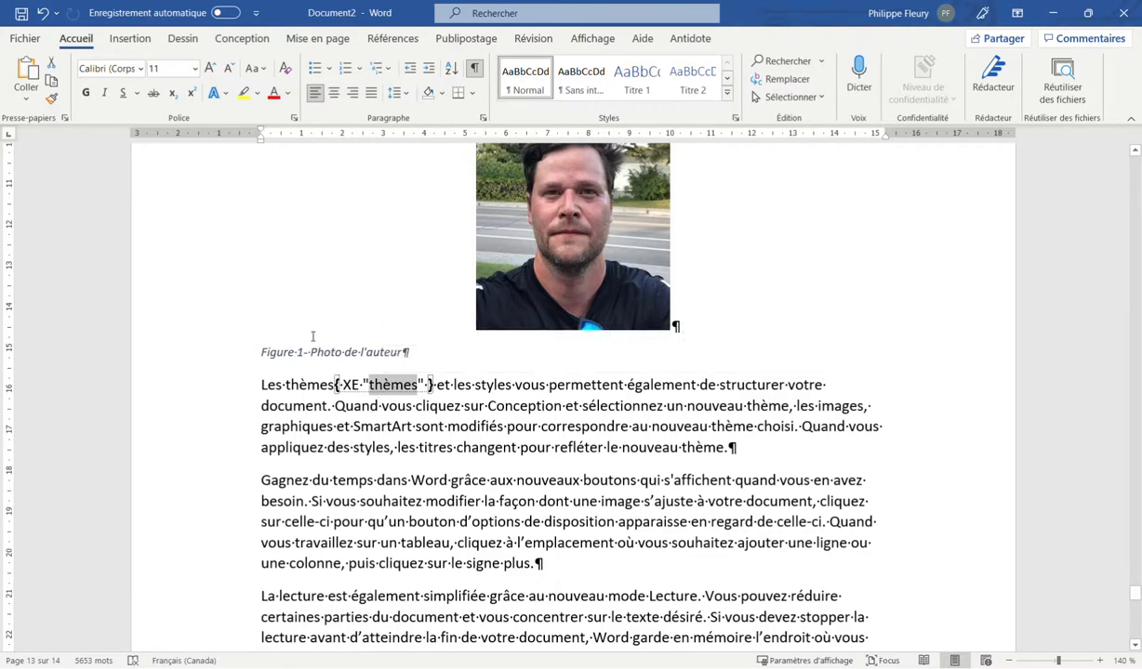
pyautogui.doubleClick(299, 387)
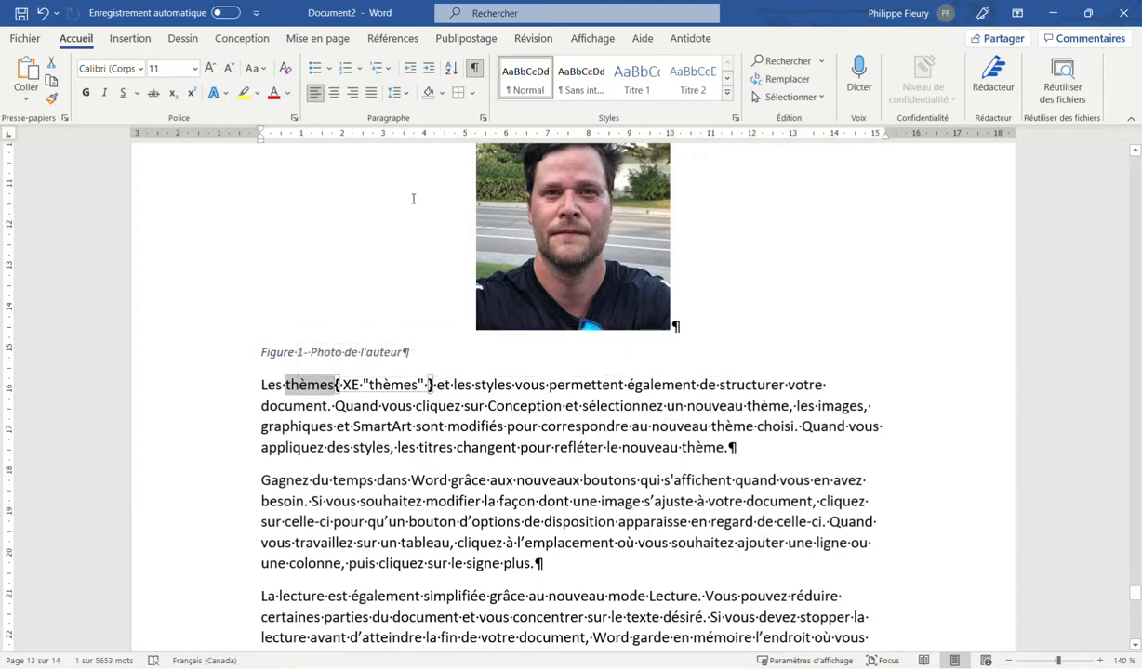
pyautogui.click(387, 39)
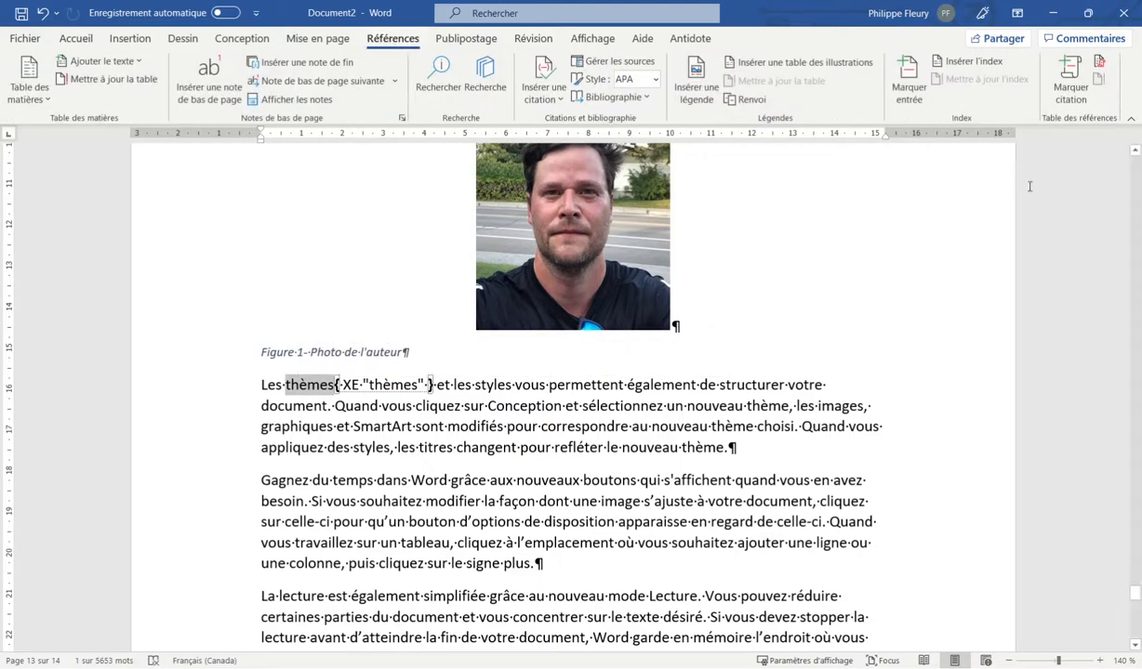